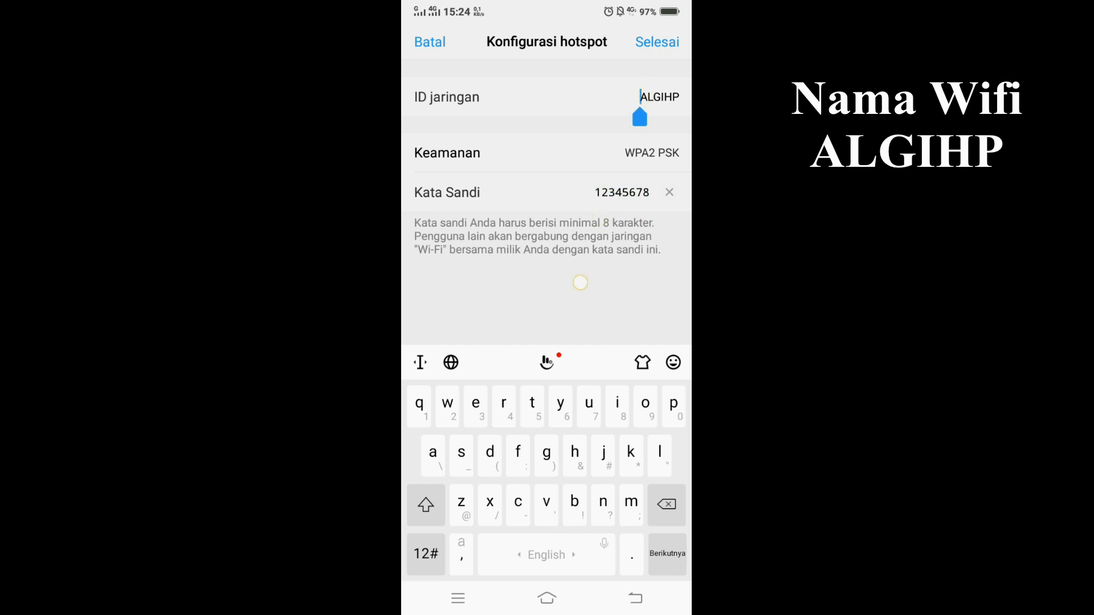
# Step: Confirm the phone's hotspot configuration with the network ID ALGIHP and WPA2 PSK security
pyautogui.click(666, 41)
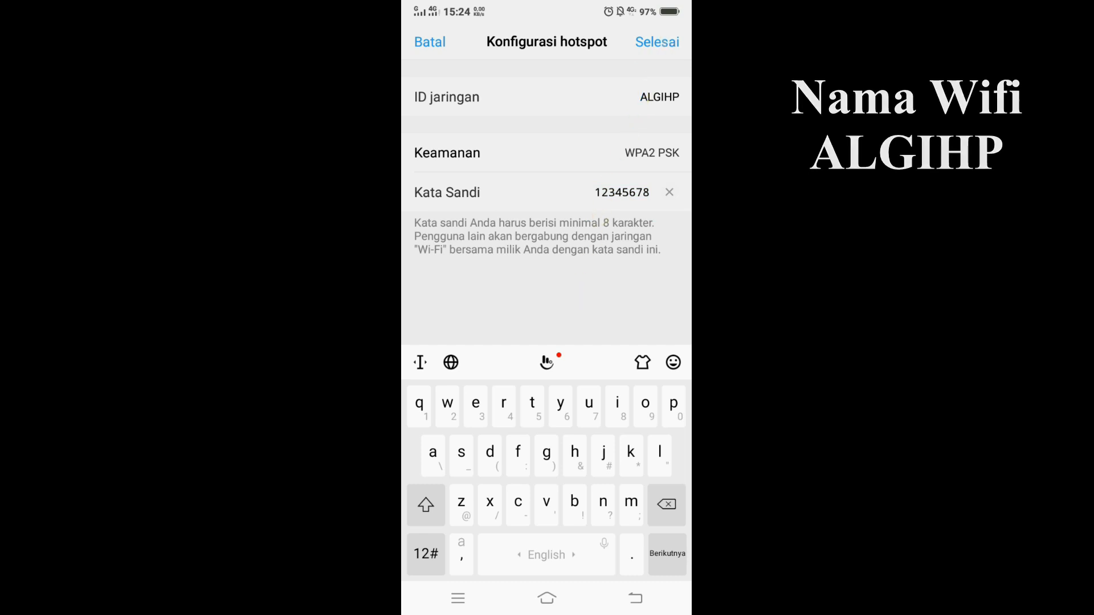
pyautogui.click(660, 96)
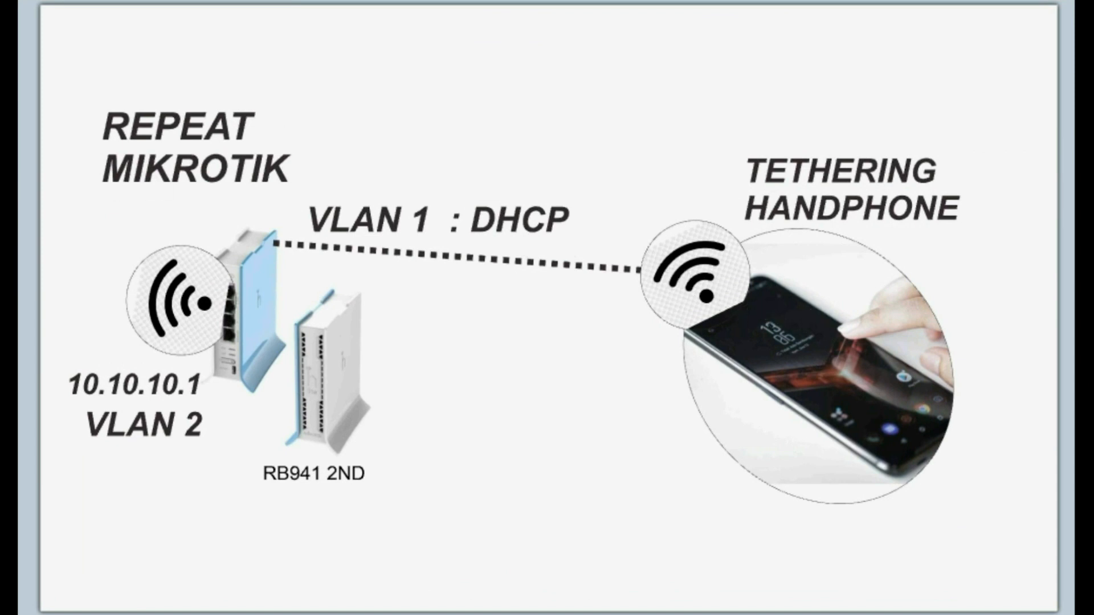
pyautogui.moveTo(320, 444)
pyautogui.mouseDown()
pyautogui.moveTo(373, 451)
pyautogui.moveTo(242, 491)
pyautogui.moveTo(443, 473)
pyautogui.moveTo(405, 443)
pyautogui.mouseUp()
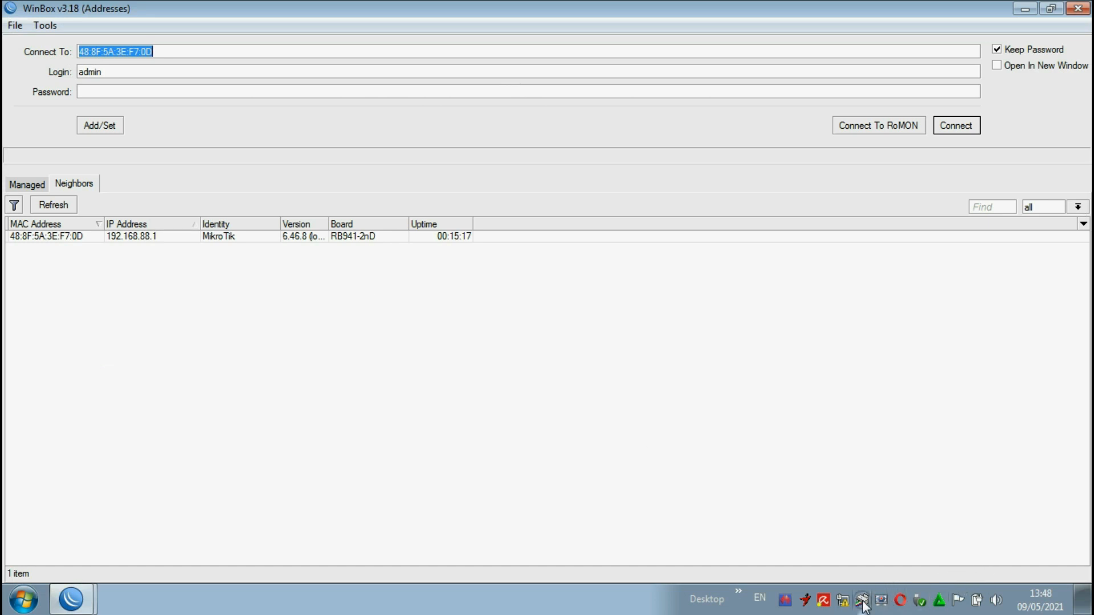
# Step: Check the computer's current network connections and open the Network and Sharing Center
pyautogui.click(843, 600)
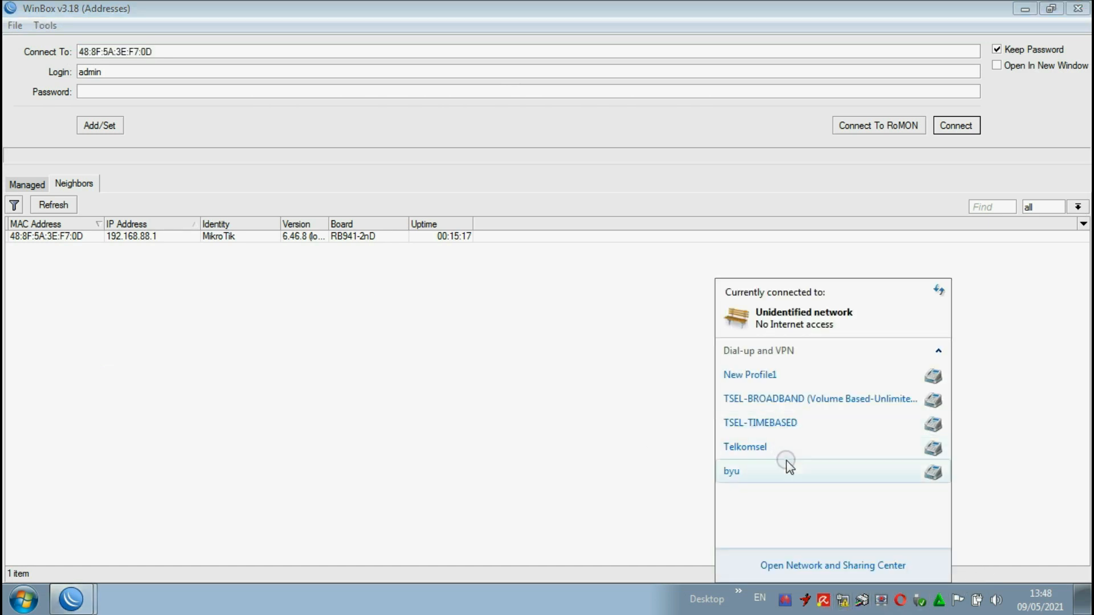
pyautogui.click(826, 565)
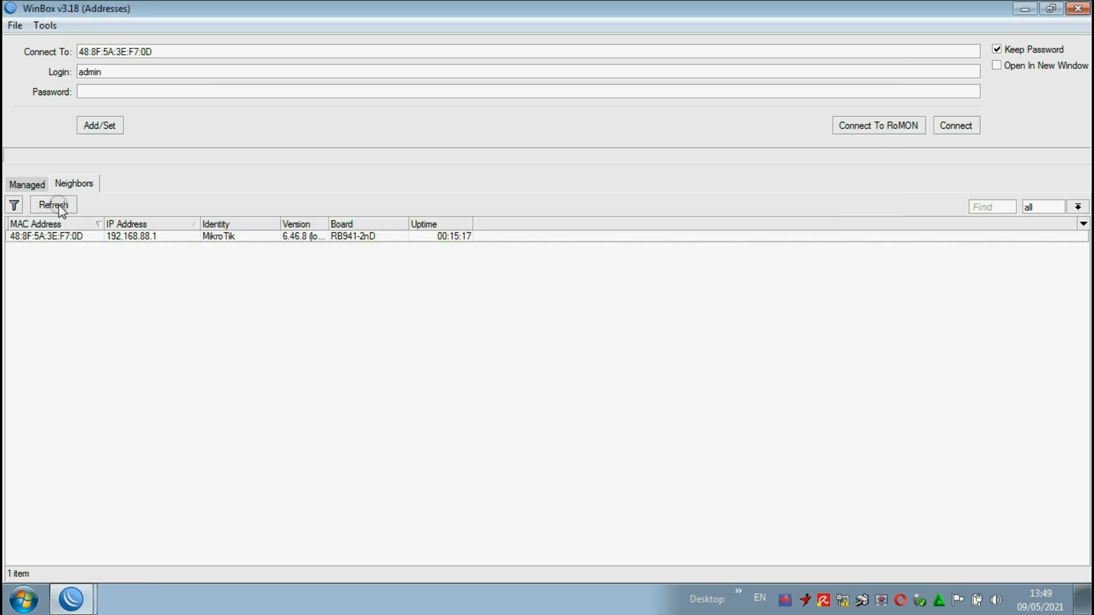
# Step: Refresh the list of neighboring routers and connect to the RB941-2nD by its MAC address as admin
pyautogui.click(57, 206)
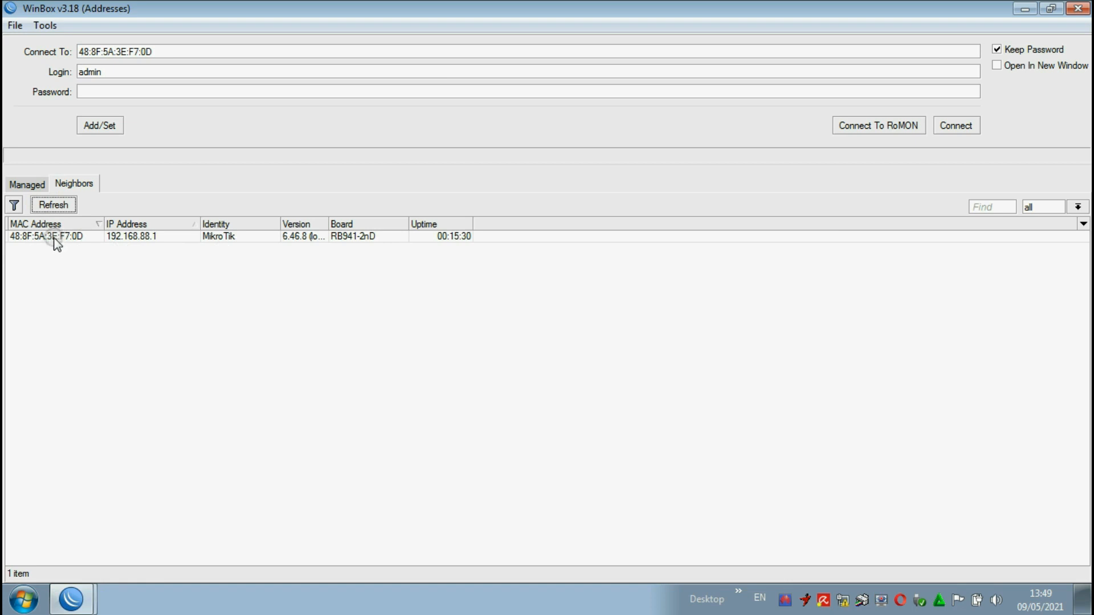
pyautogui.click(55, 238)
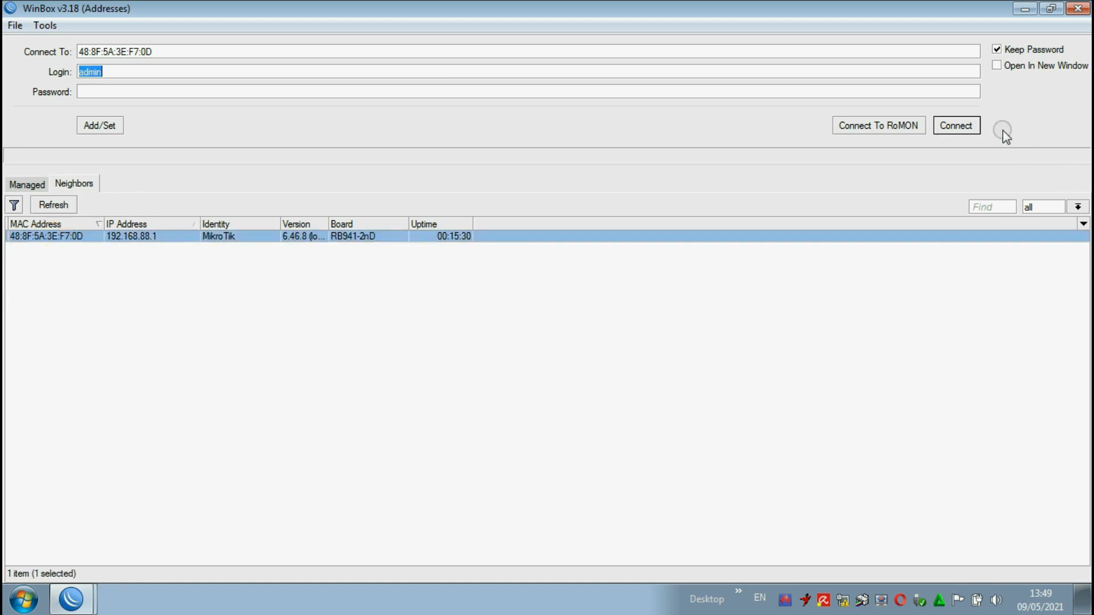
pyautogui.click(955, 125)
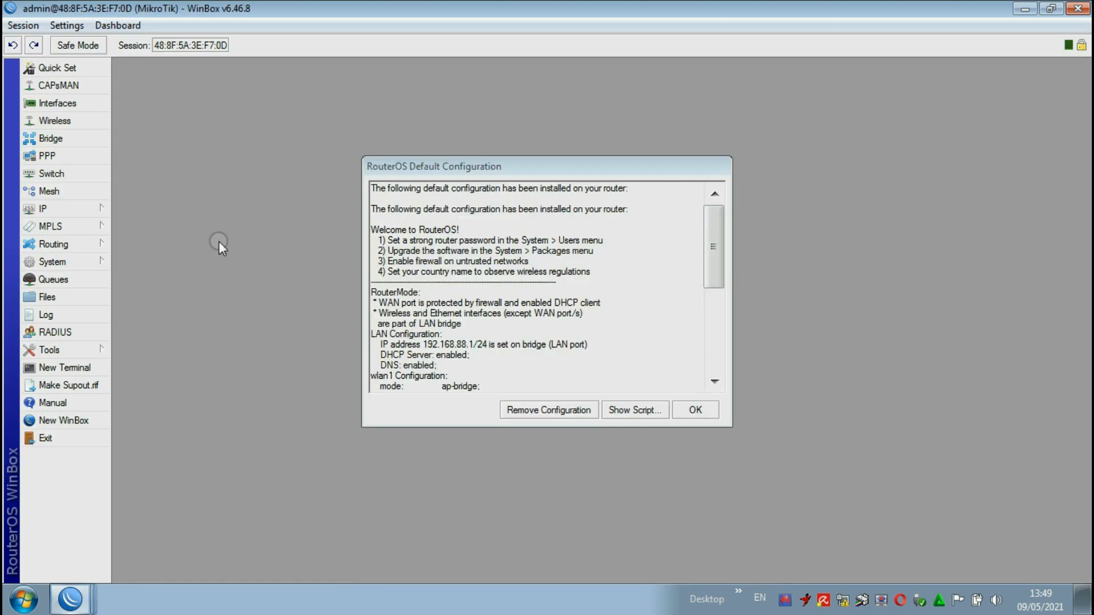
# Step: Remove the router's default configuration and open the interface list
pyautogui.moveTo(559, 161); pyautogui.dragTo(434, 132)
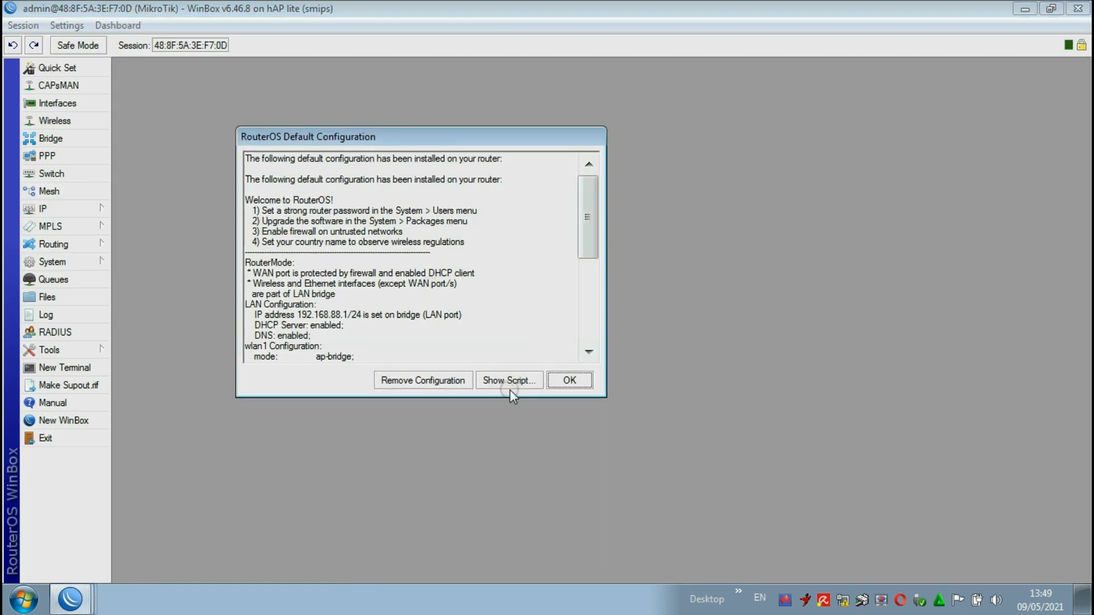
pyautogui.click(413, 381)
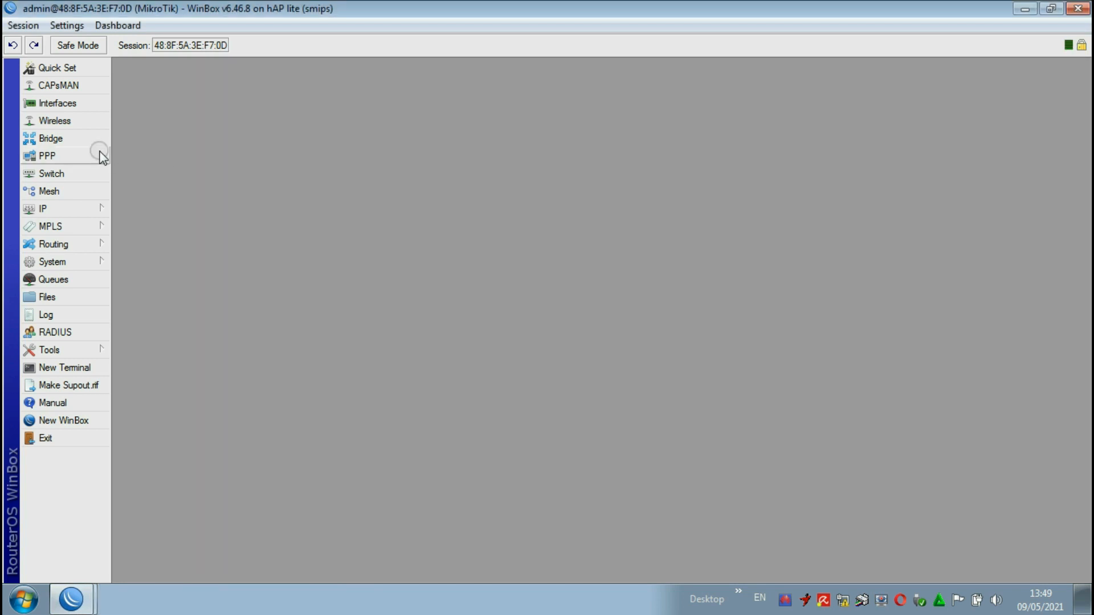
pyautogui.click(79, 102)
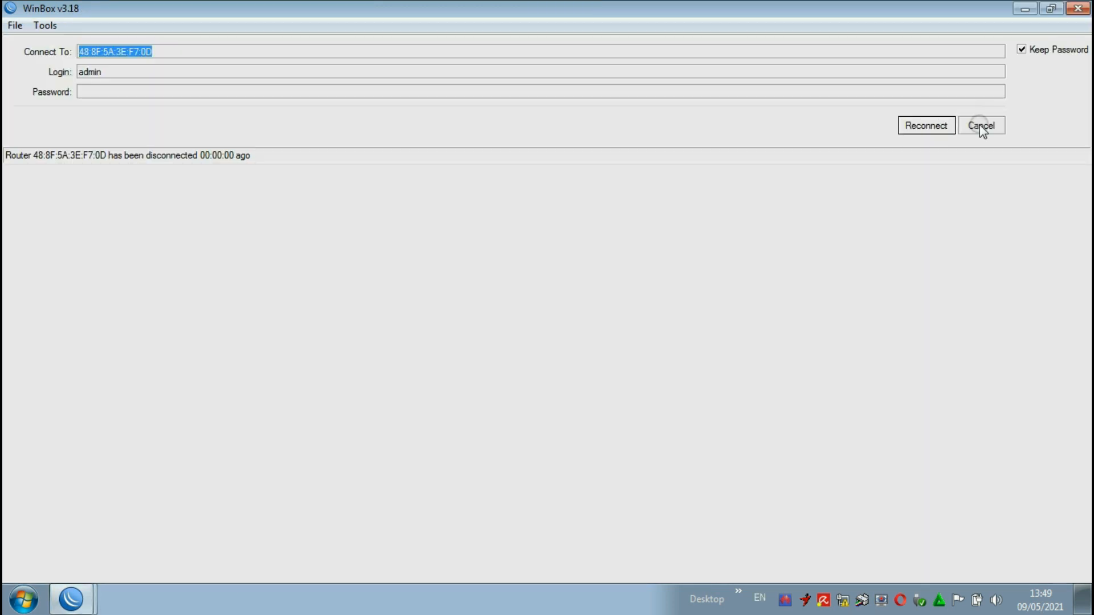
# Step: Cancel the dropped session, reconnect to the RB941-2nD by its MAC address, and close the interface list
pyautogui.click(979, 125)
pyautogui.click(49, 237)
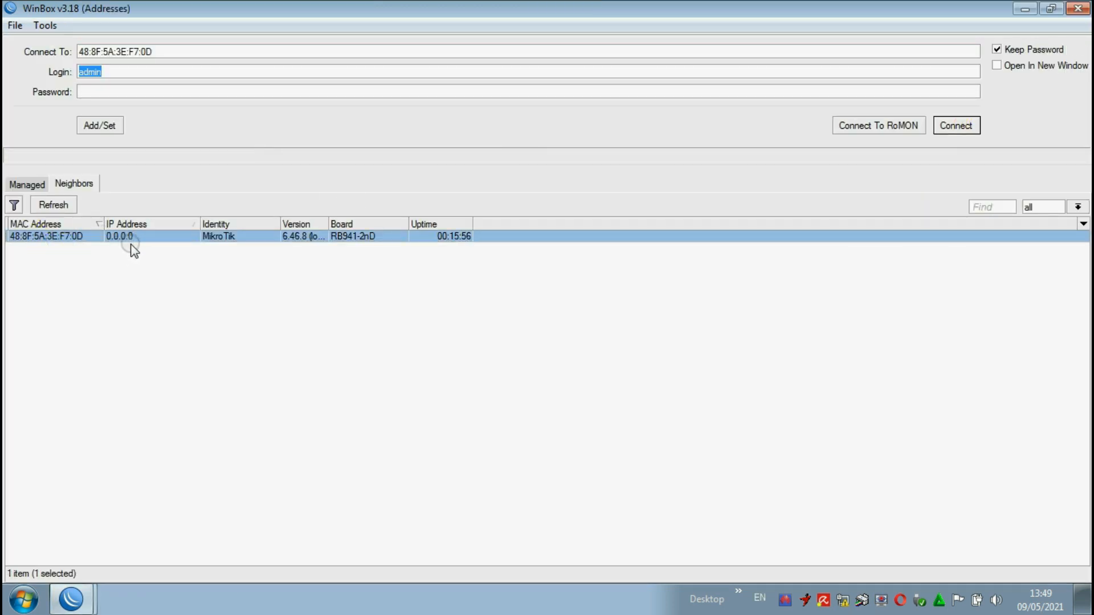
pyautogui.click(956, 126)
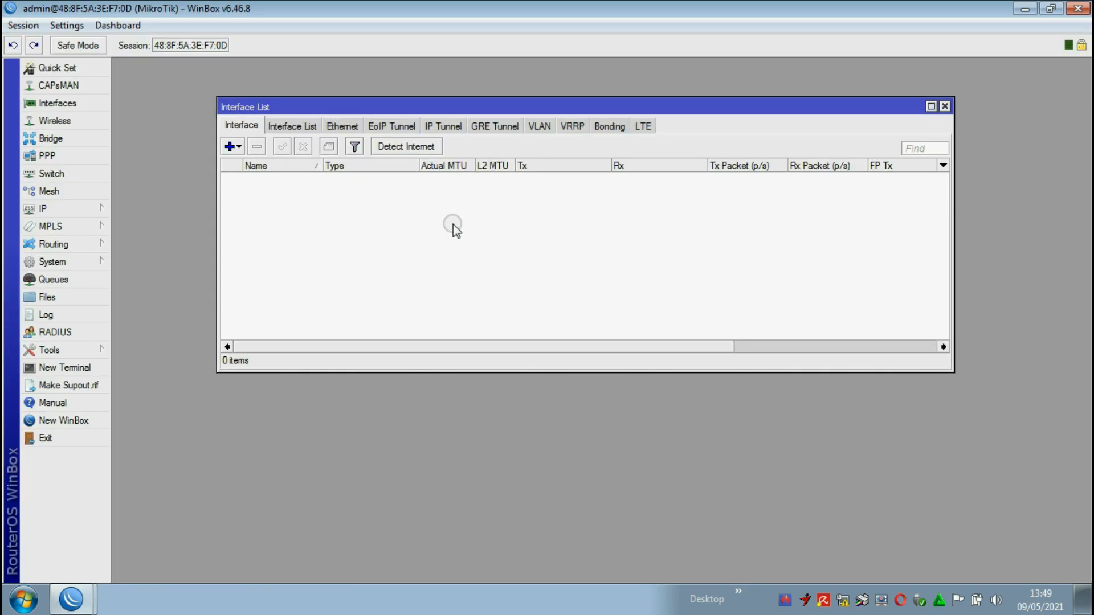
pyautogui.click(945, 106)
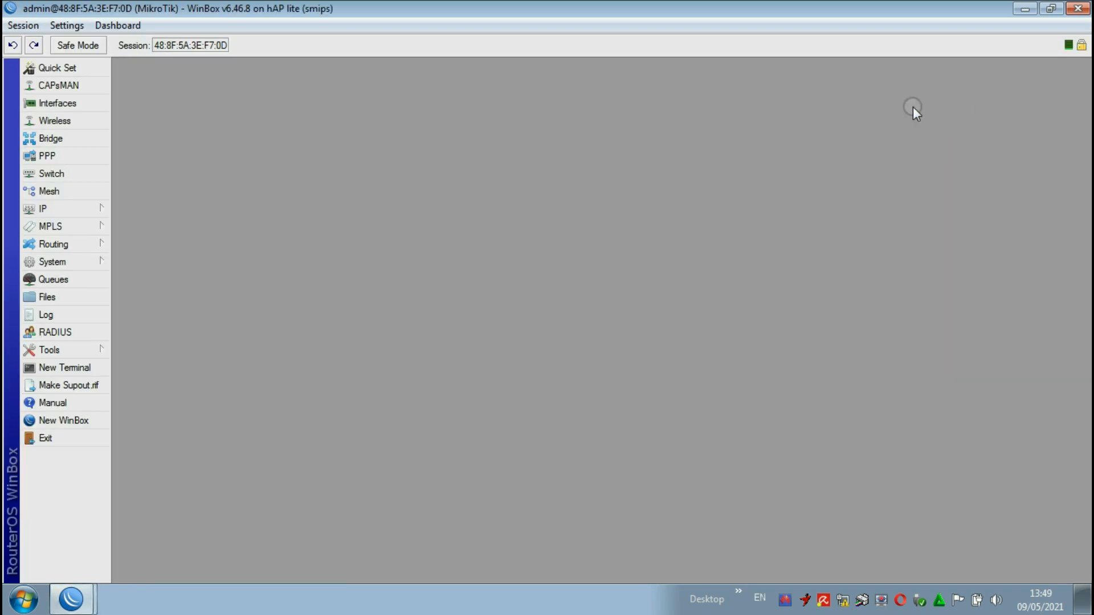
# Step: Check the router's interfaces, DHCP clients and hotspot servers for leftover configuration
pyautogui.click(71, 108)
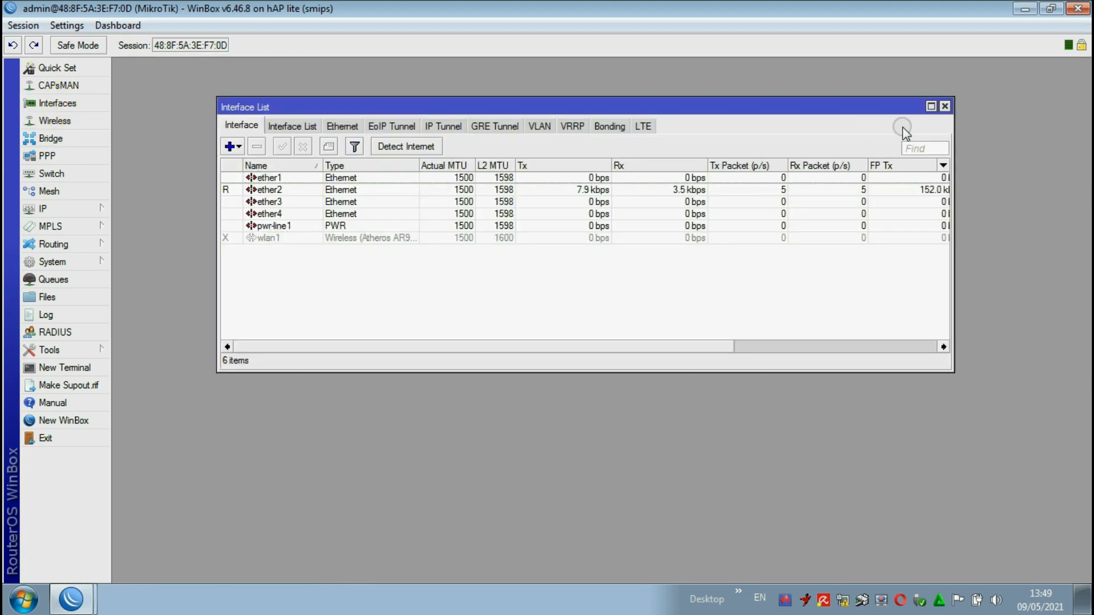
pyautogui.click(945, 107)
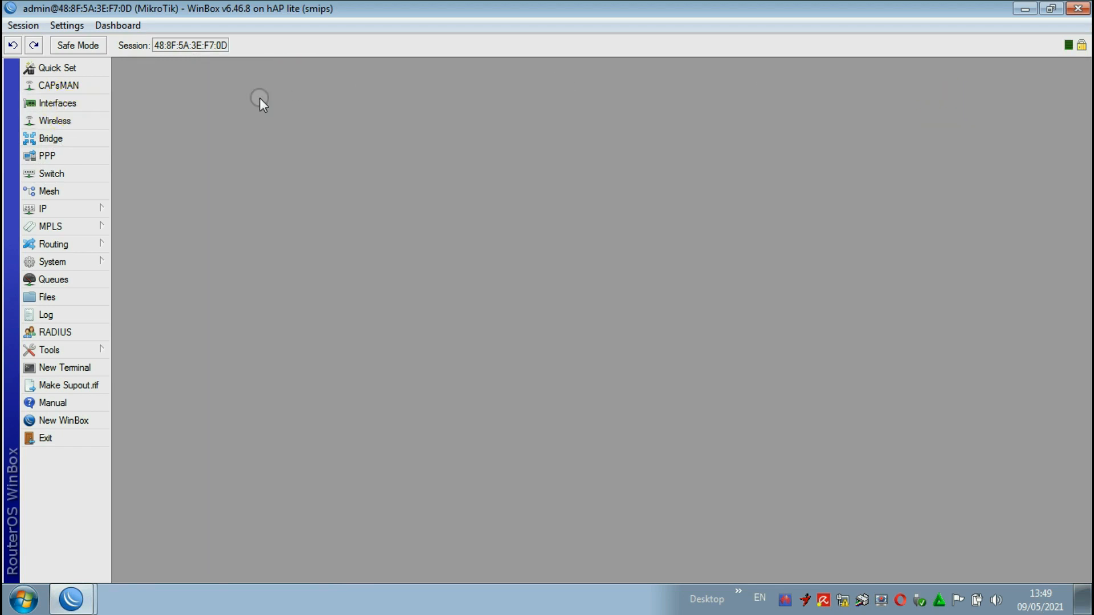
pyautogui.click(57, 209)
pyautogui.click(151, 238)
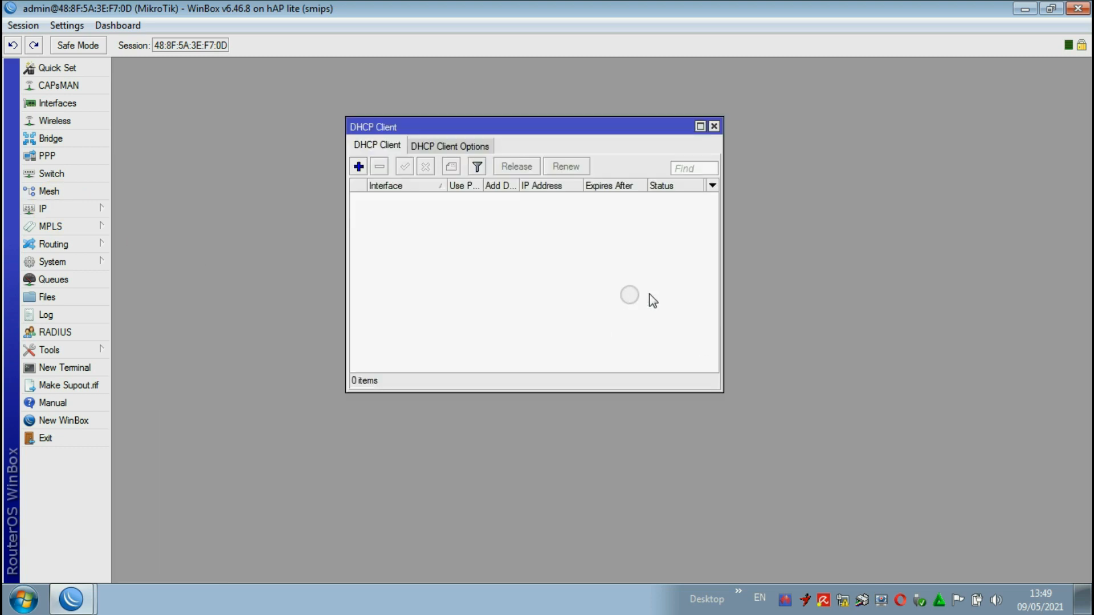
pyautogui.click(714, 127)
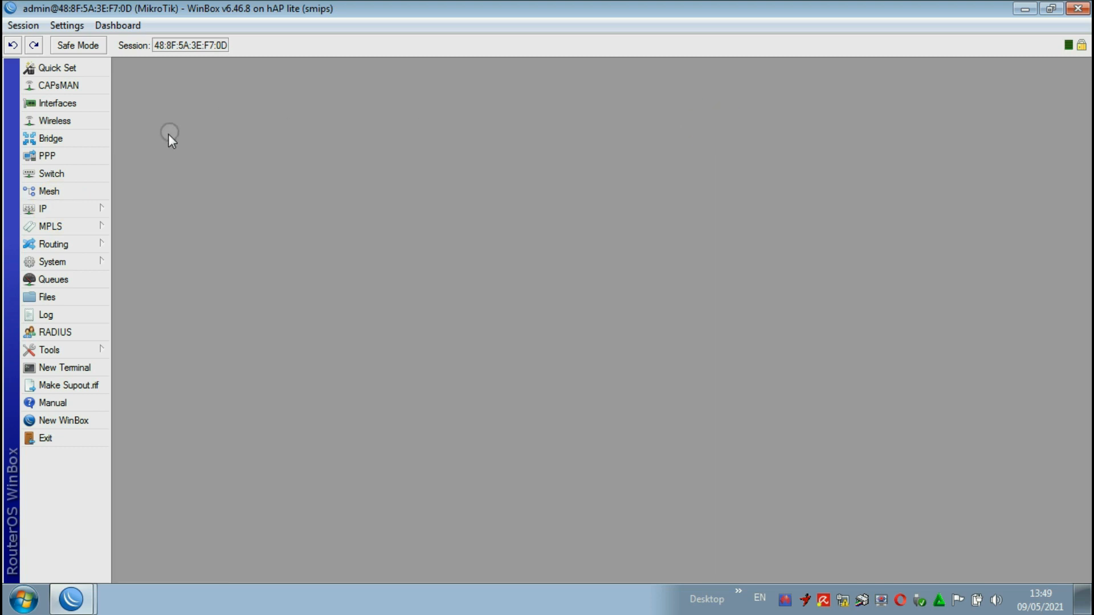
pyautogui.click(79, 209)
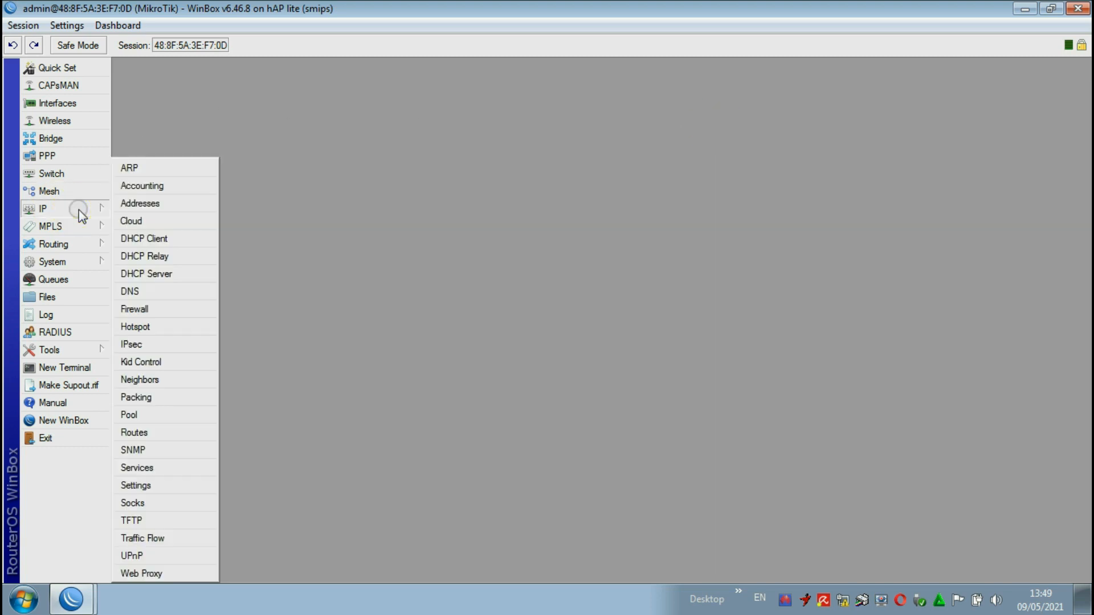
pyautogui.click(147, 328)
pyautogui.click(132, 86)
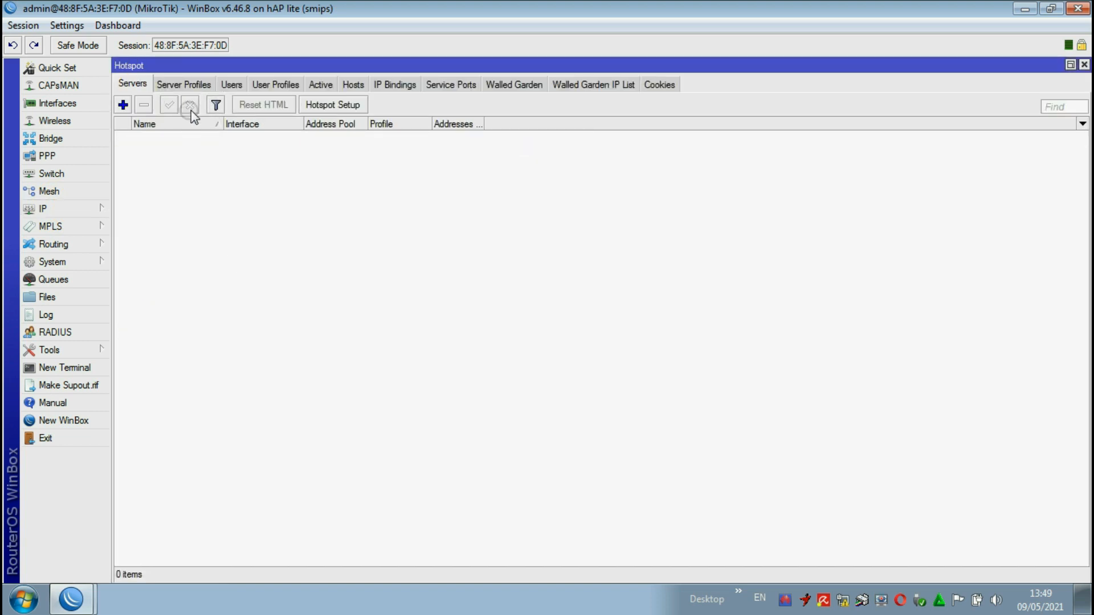
pyautogui.click(1083, 65)
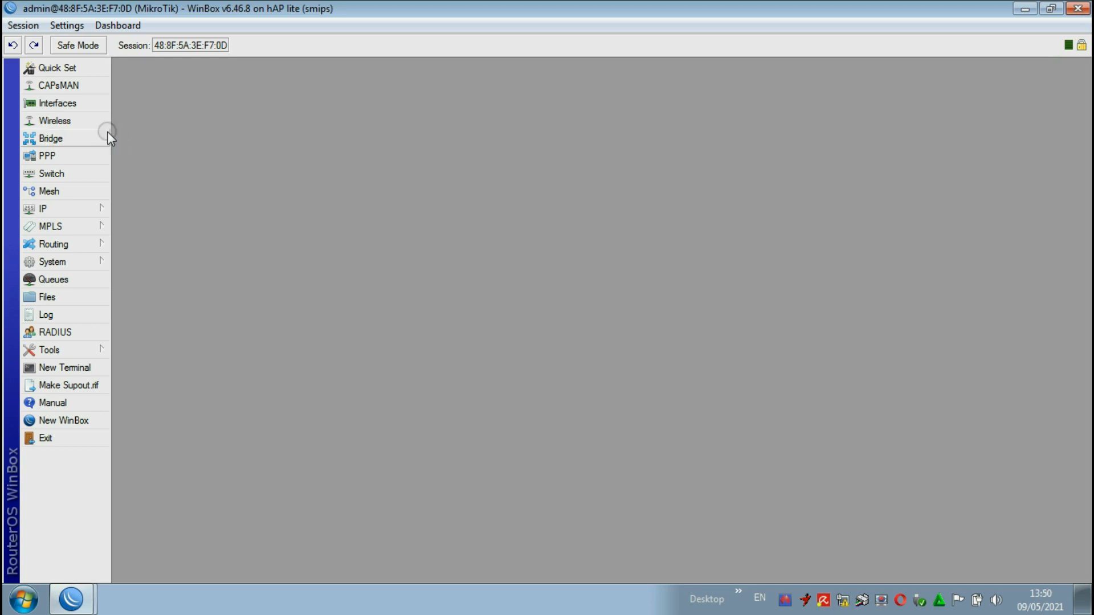
# Step: Enable the wlan1 wireless interface
pyautogui.click(63, 121)
pyautogui.click(277, 163)
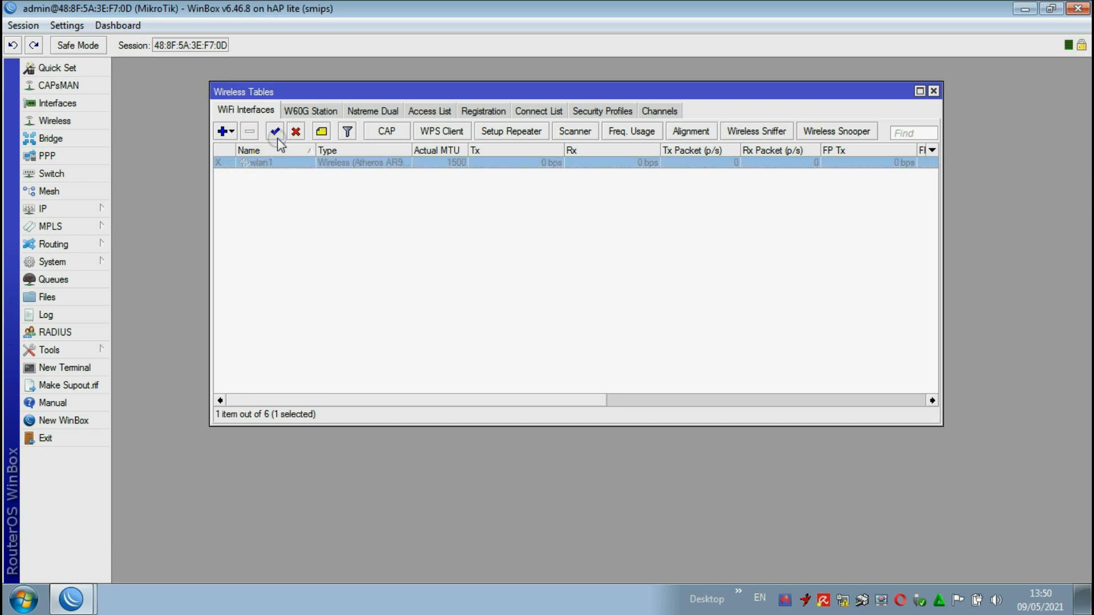
pyautogui.click(275, 132)
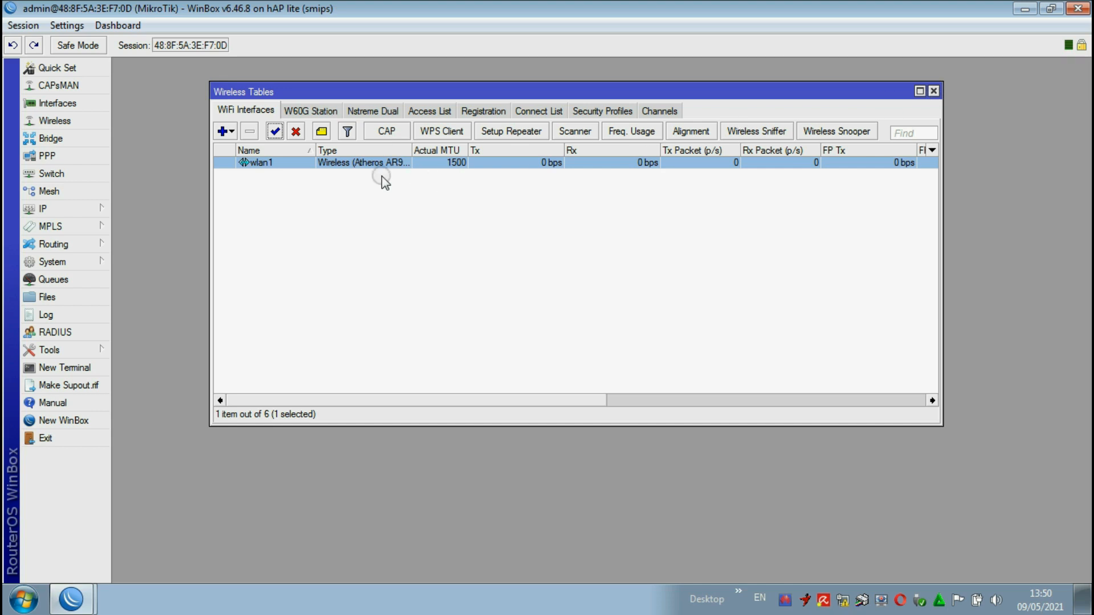
# Step: Scan for networks from wlan1's wireless settings, connect it to the ALGIHP hotspot and apply the settings
pyautogui.doubleClick(331, 165)
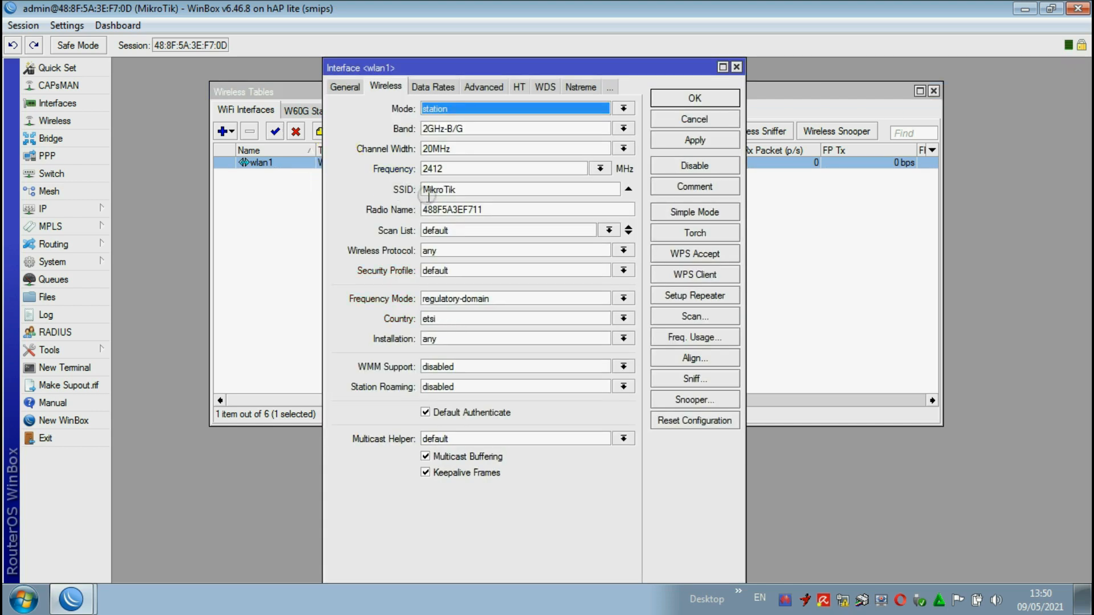
pyautogui.doubleClick(463, 189)
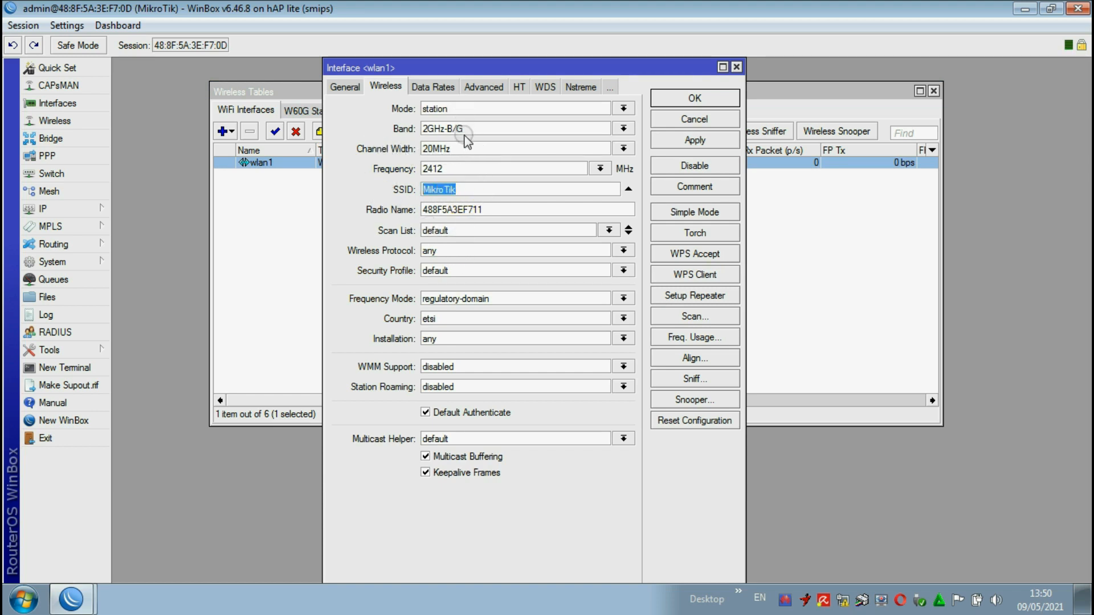
pyautogui.click(700, 317)
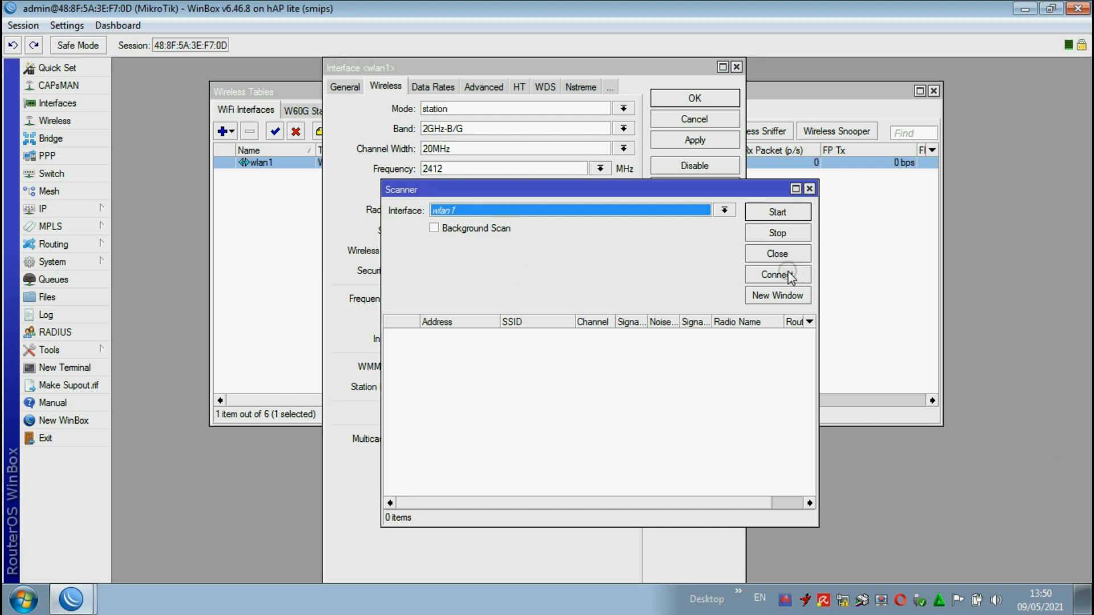
pyautogui.click(774, 212)
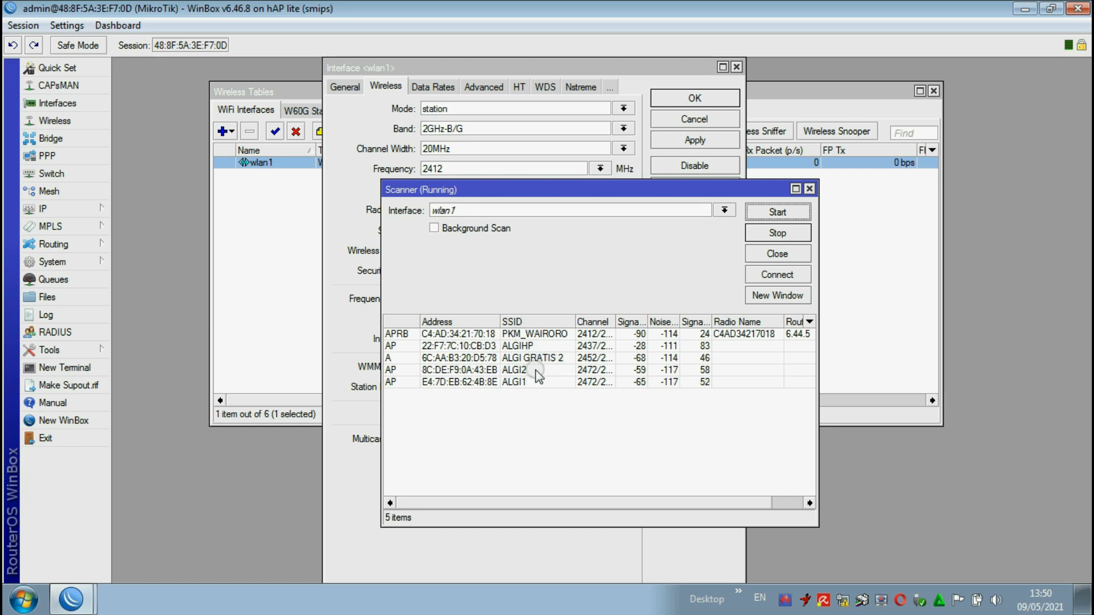
pyautogui.click(522, 382)
pyautogui.click(537, 347)
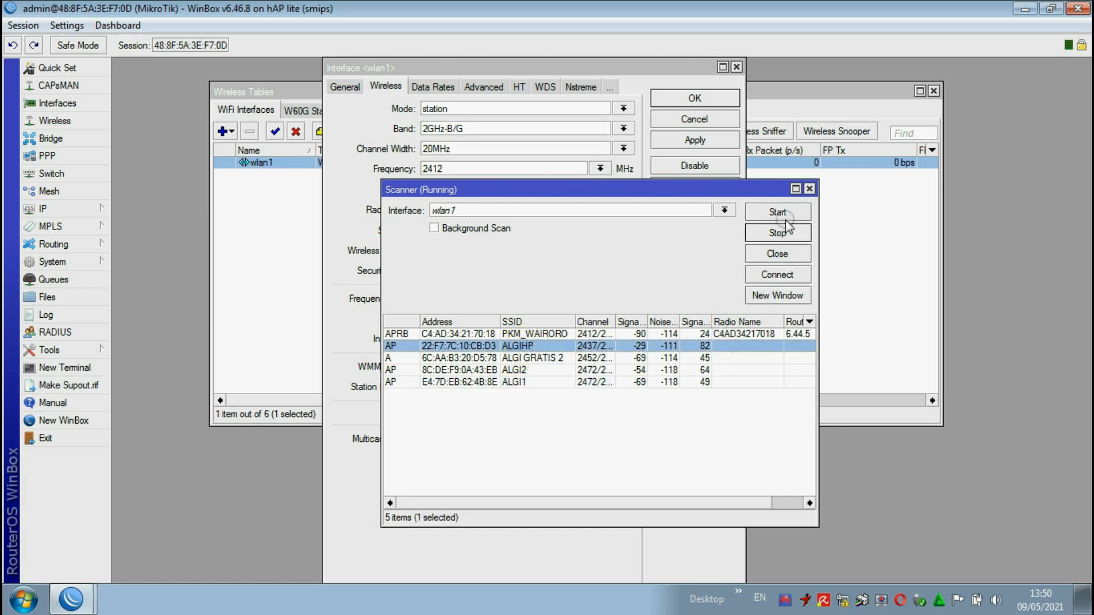
pyautogui.click(777, 275)
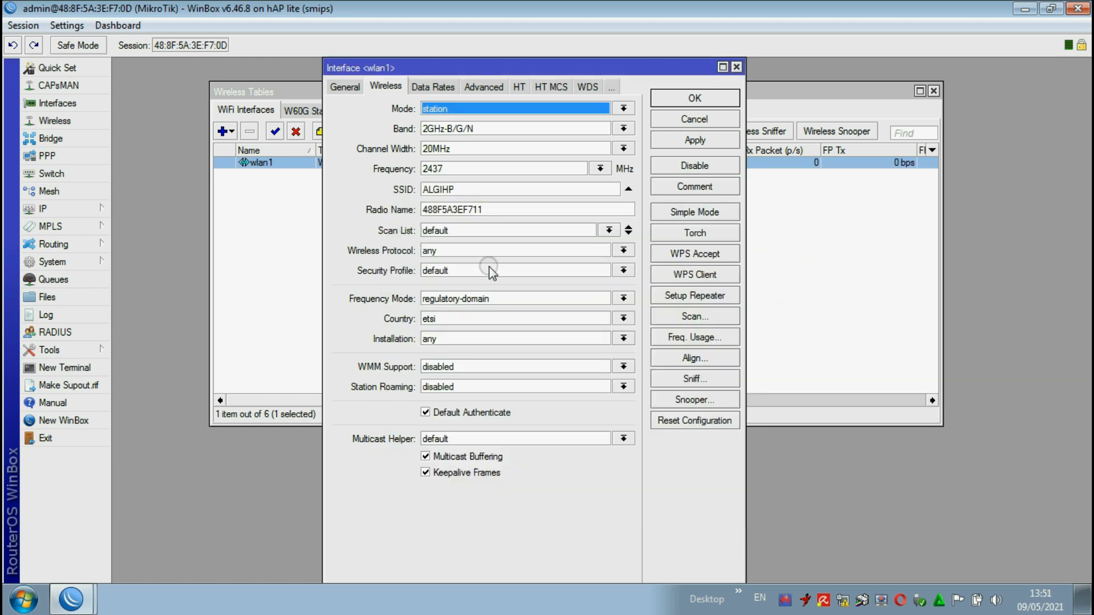
pyautogui.click(698, 140)
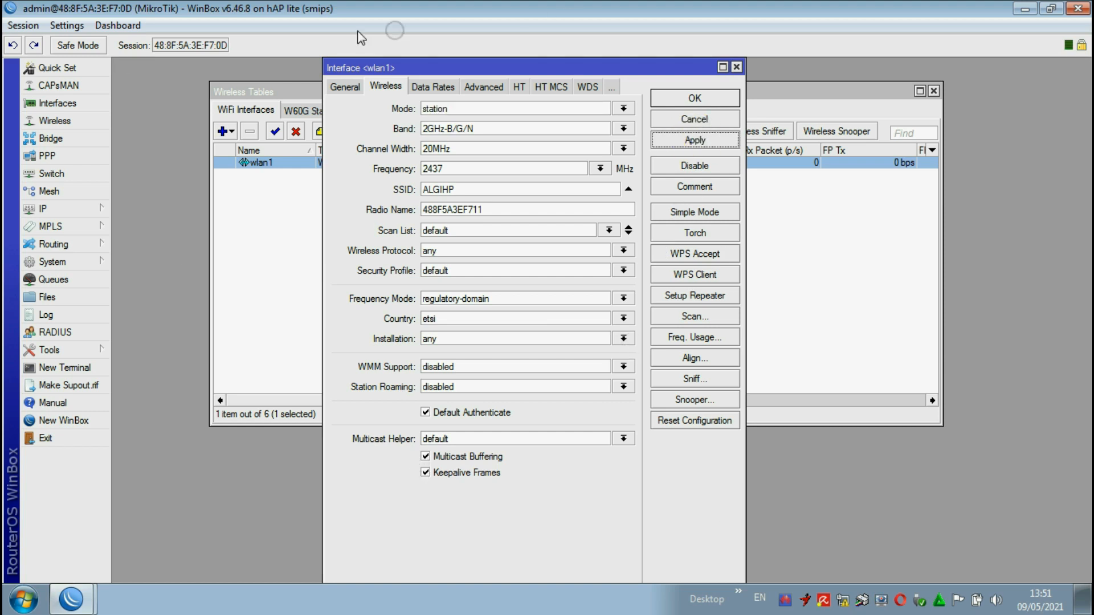
# Step: Set up wlan1 as a repeater for the SSID ALGIHP, entering the hotspot's passphrase, and close the interface settings
pyautogui.click(692, 300)
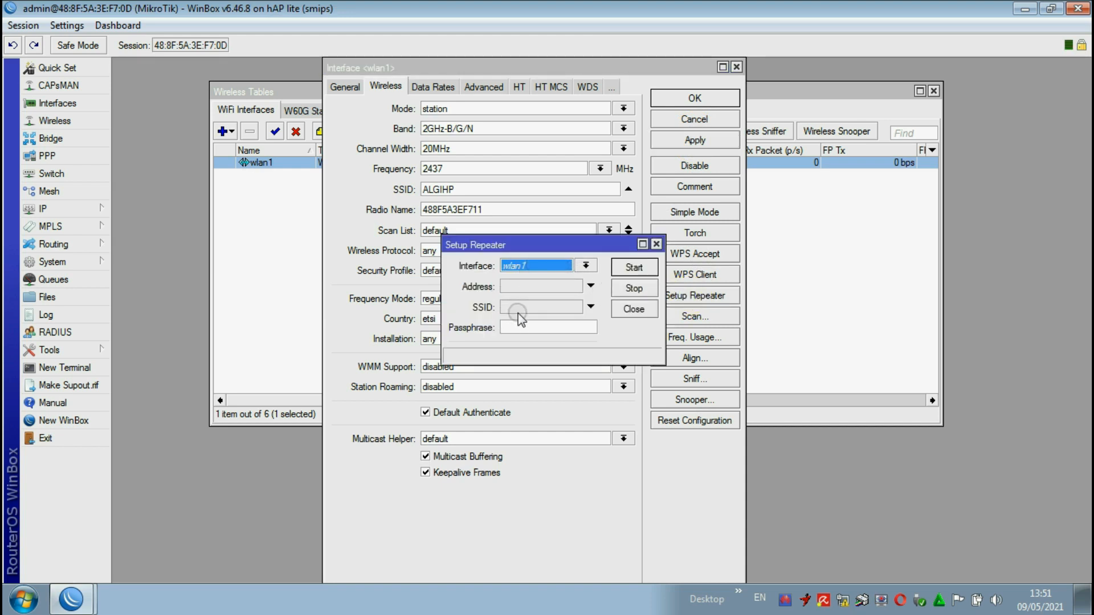
pyautogui.click(590, 307)
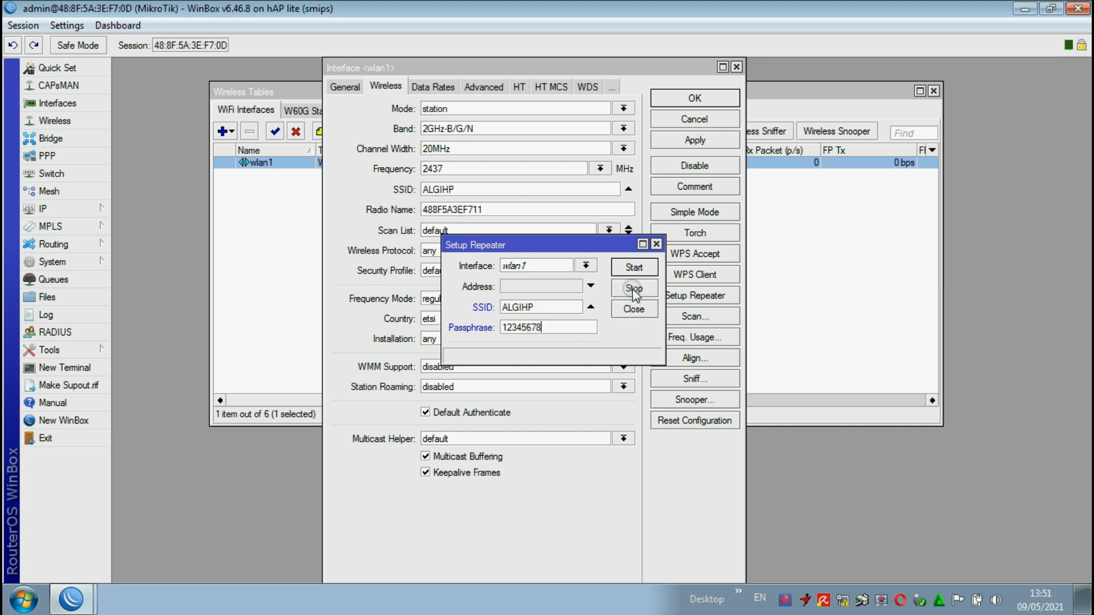
pyautogui.click(635, 269)
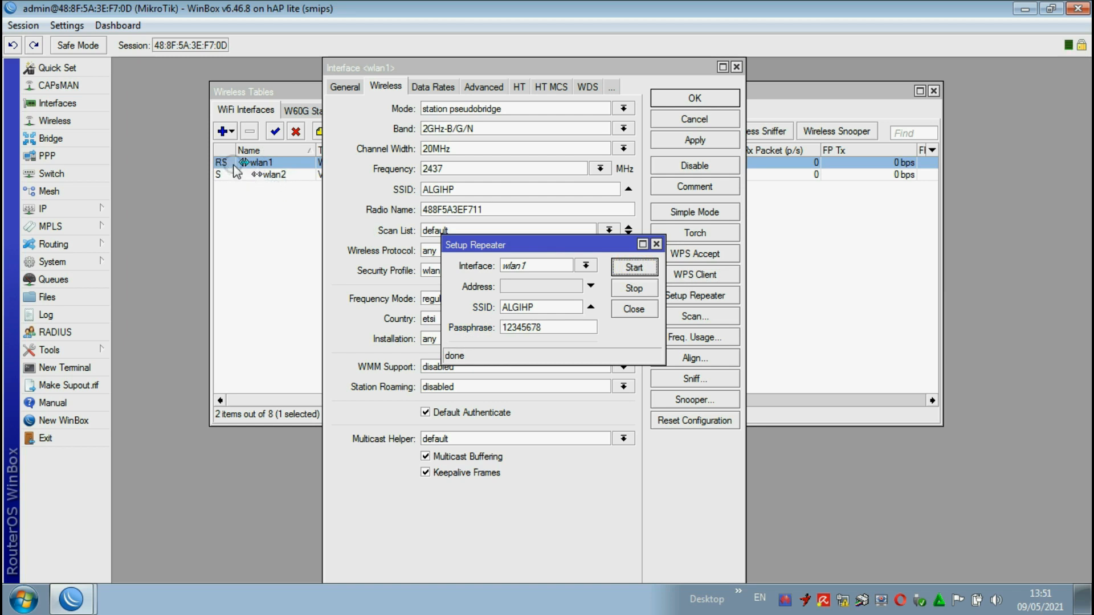
pyautogui.click(656, 245)
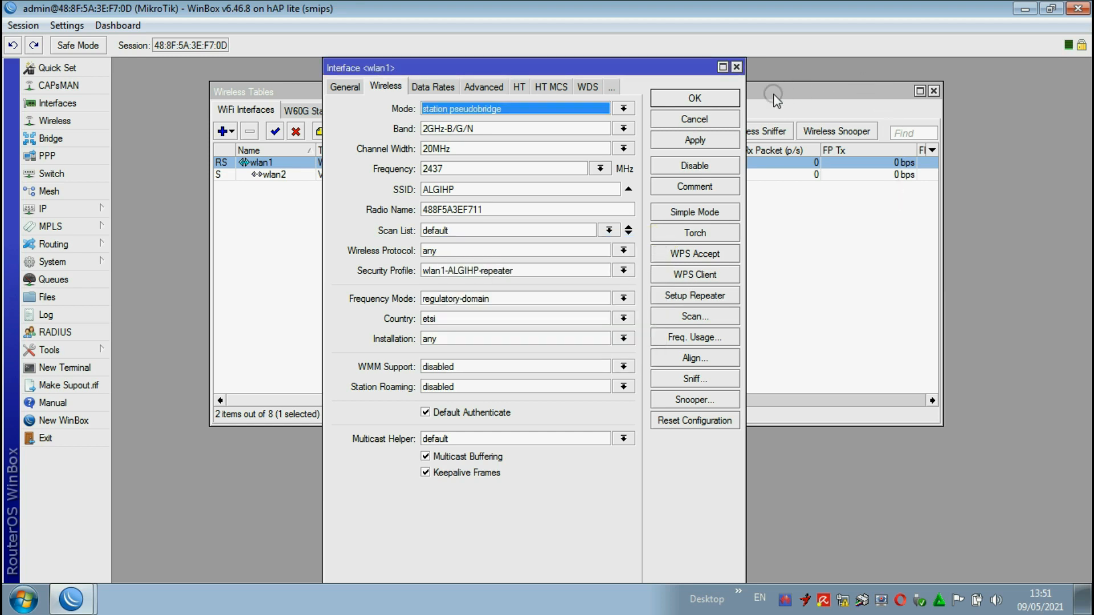
pyautogui.click(736, 67)
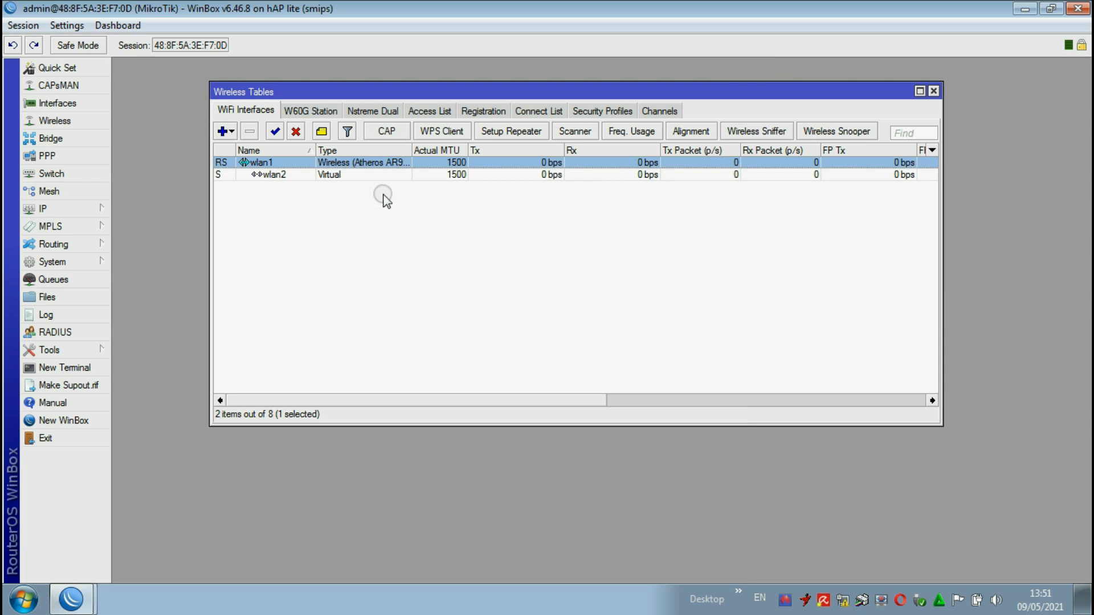
# Step: Delete the bridge1 bridge from the router's bridge list
pyautogui.click(67, 141)
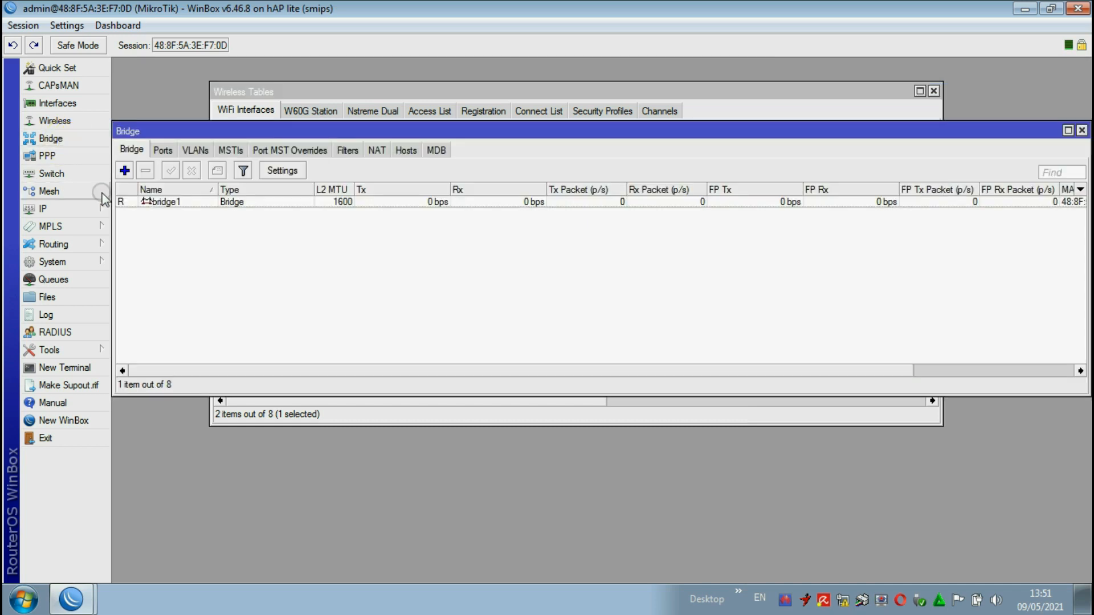
pyautogui.click(165, 202)
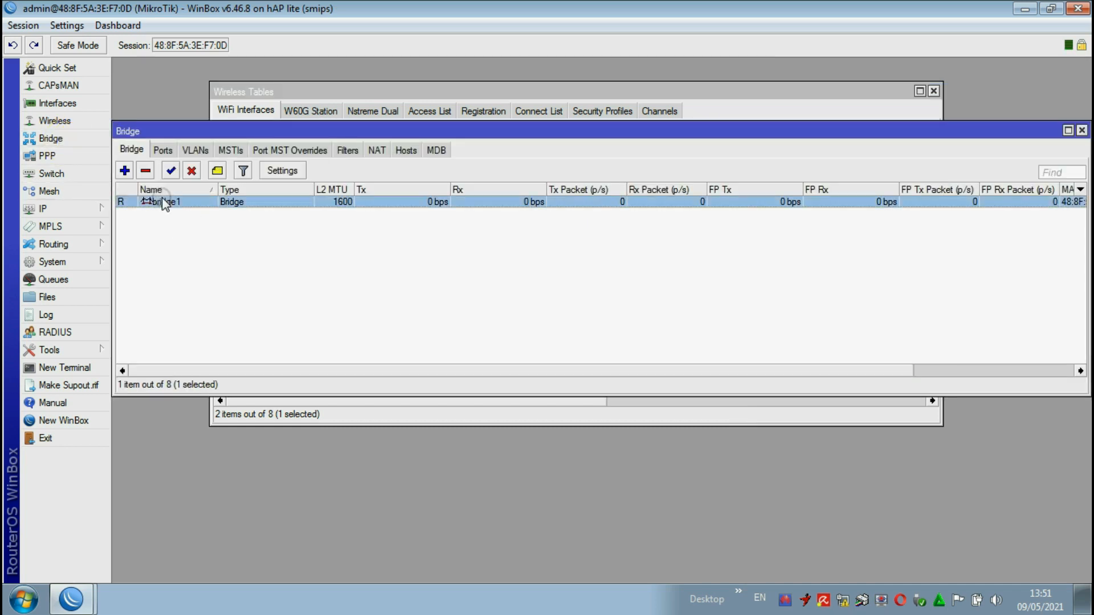
pyautogui.click(163, 151)
pyautogui.click(132, 150)
pyautogui.click(146, 171)
# Step: Remove the wlan1 and wlan2 bridge ports and close the bridge settings
pyautogui.click(158, 150)
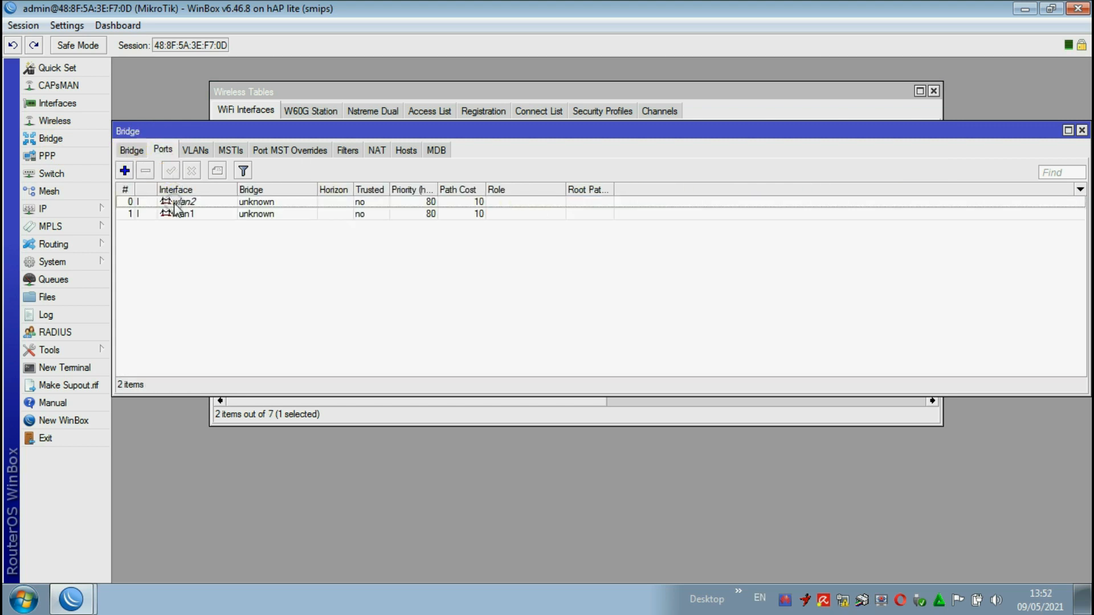
pyautogui.click(170, 213)
pyautogui.click(146, 170)
pyautogui.click(171, 202)
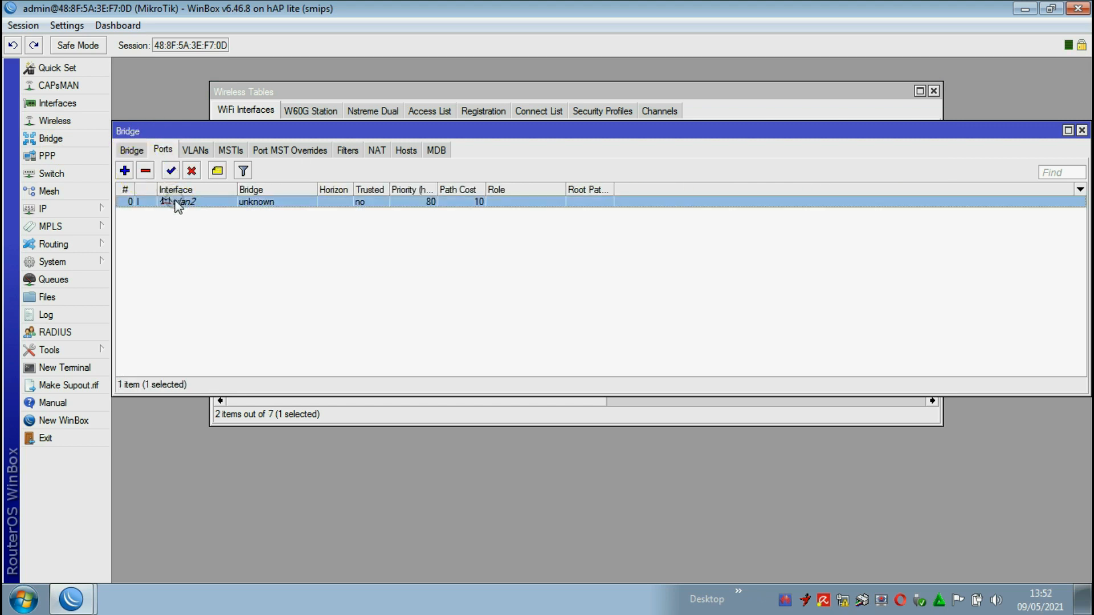
pyautogui.click(146, 170)
pyautogui.click(136, 151)
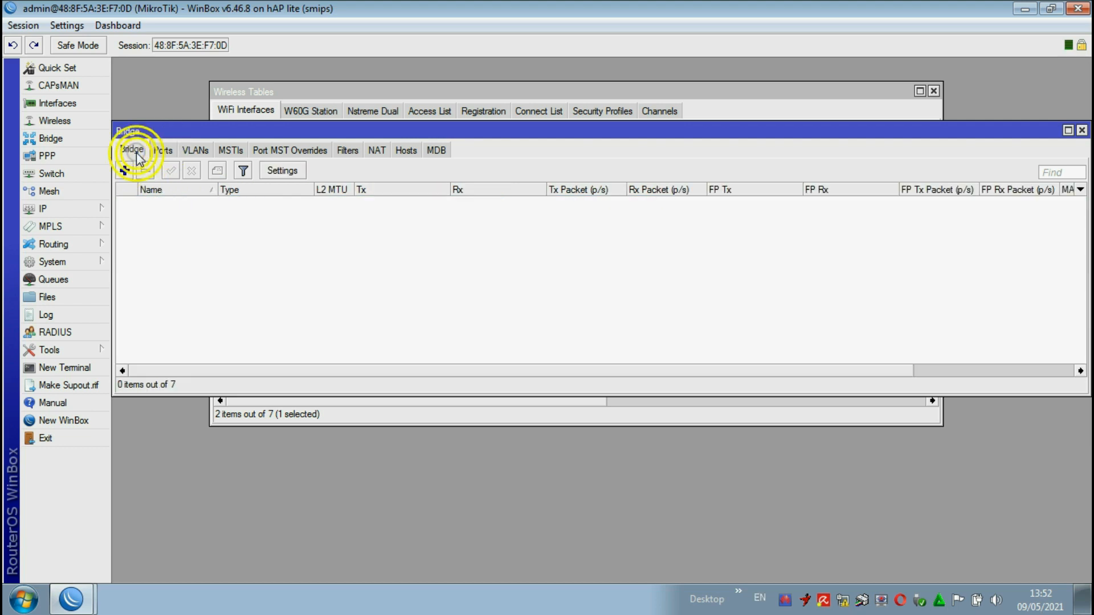
pyautogui.click(193, 150)
pyautogui.click(162, 150)
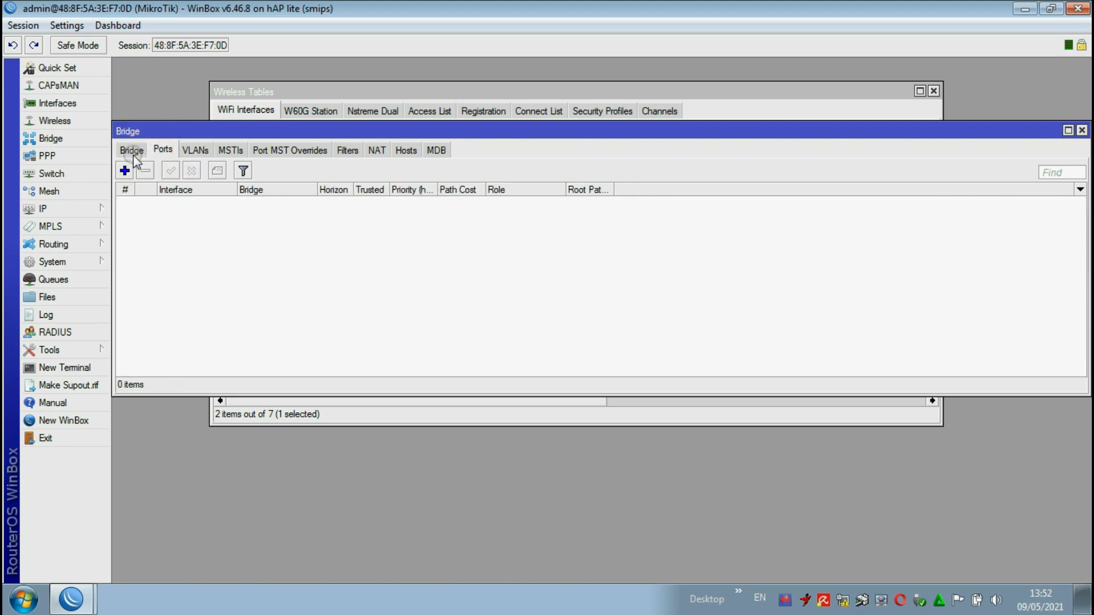
pyautogui.click(132, 150)
pyautogui.click(1082, 131)
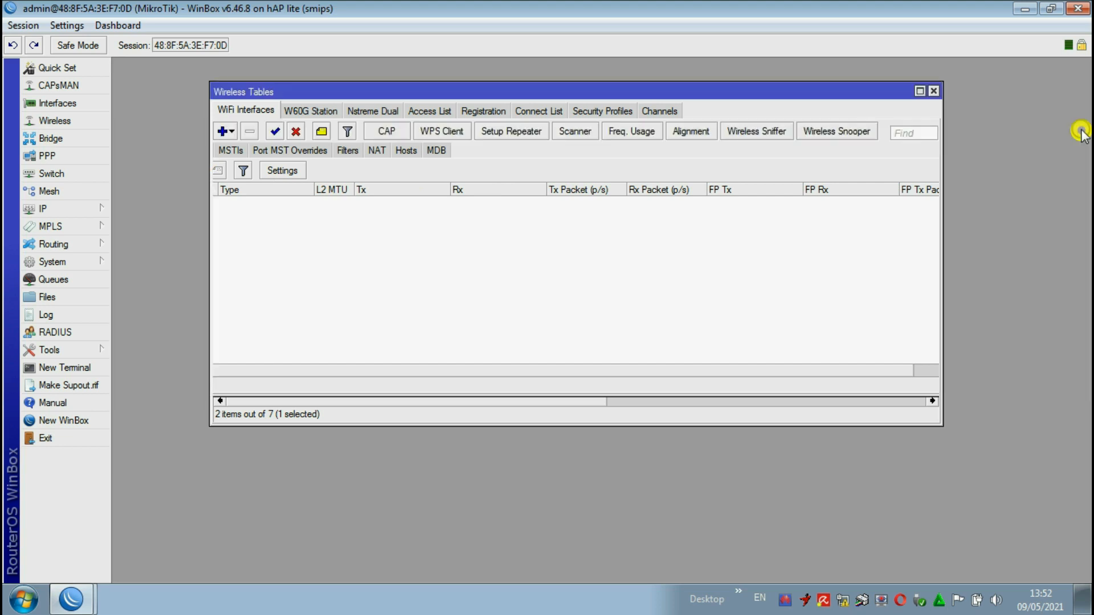
# Step: Add a DHCP client on wlan1 with peer DNS, peer NTP and the default route enabled, and close the client list
pyautogui.click(57, 209)
pyautogui.click(150, 239)
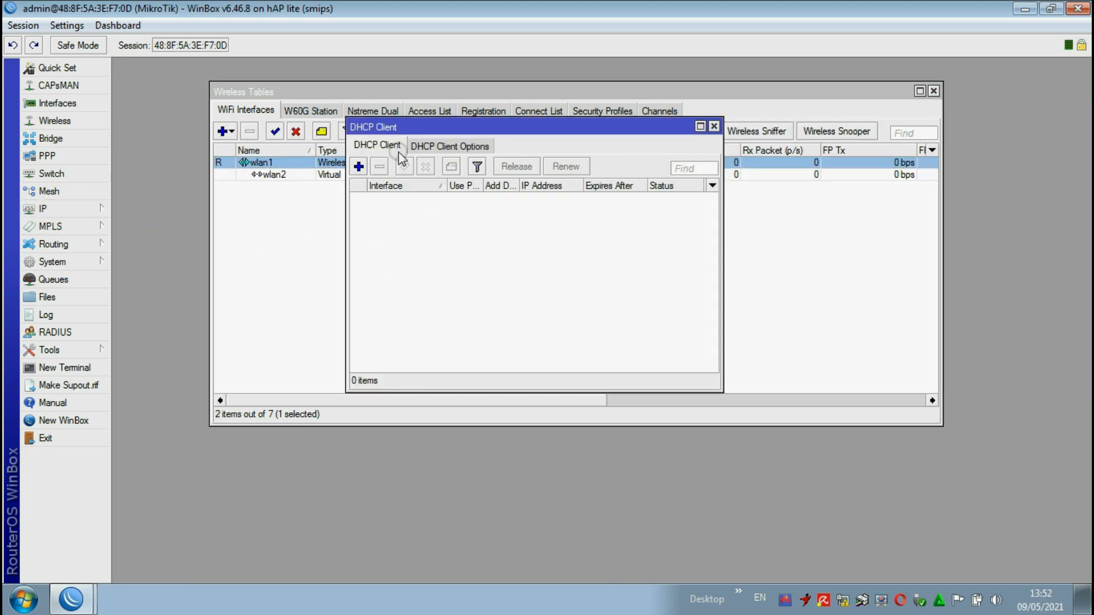
pyautogui.click(359, 165)
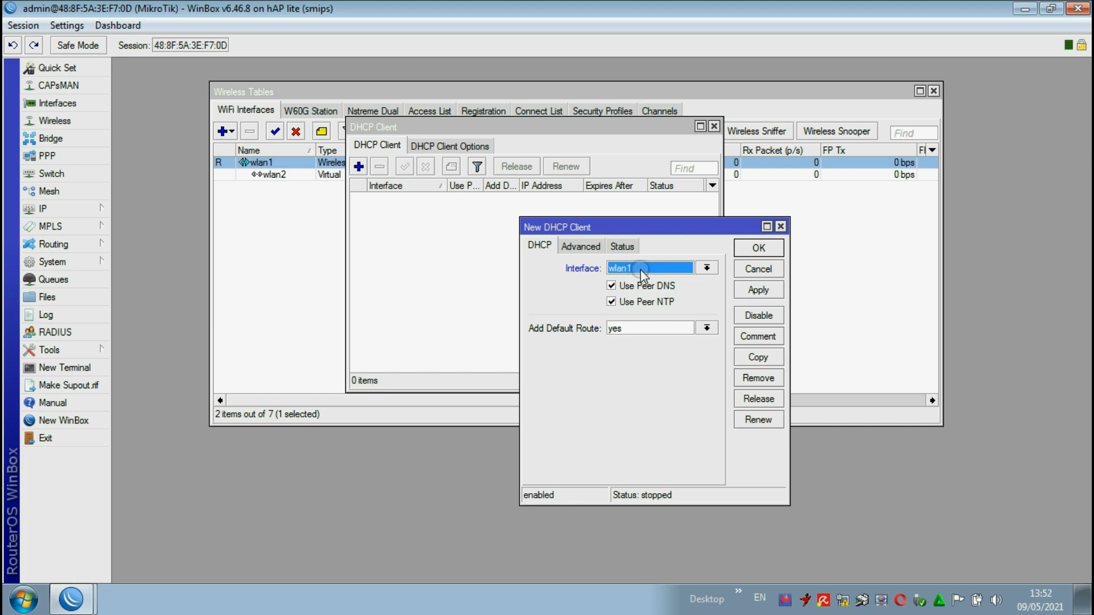
pyautogui.click(749, 290)
pyautogui.click(758, 247)
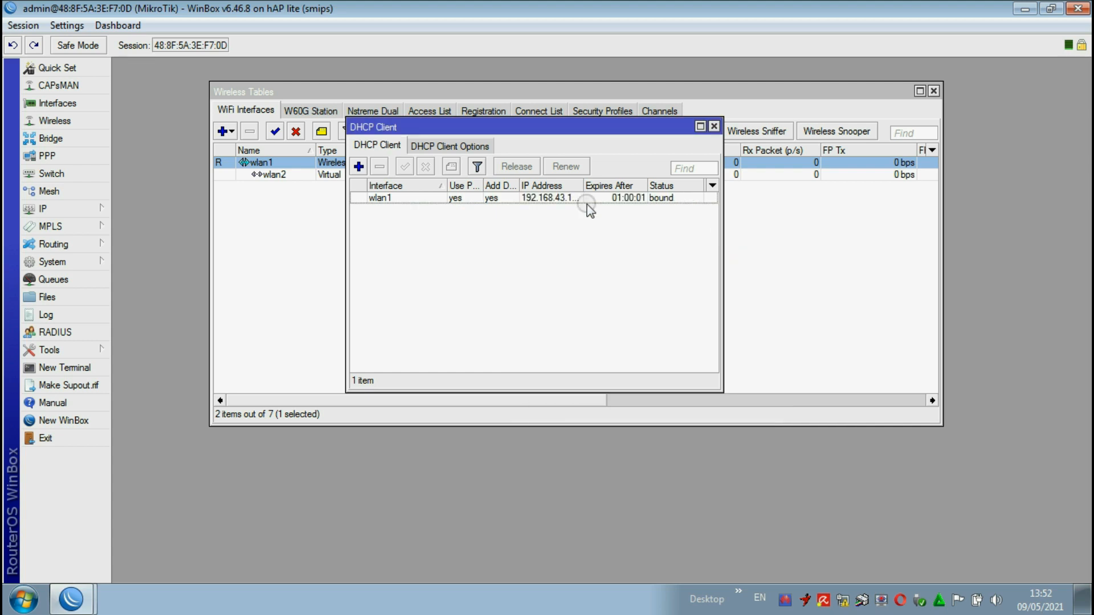
pyautogui.click(672, 199)
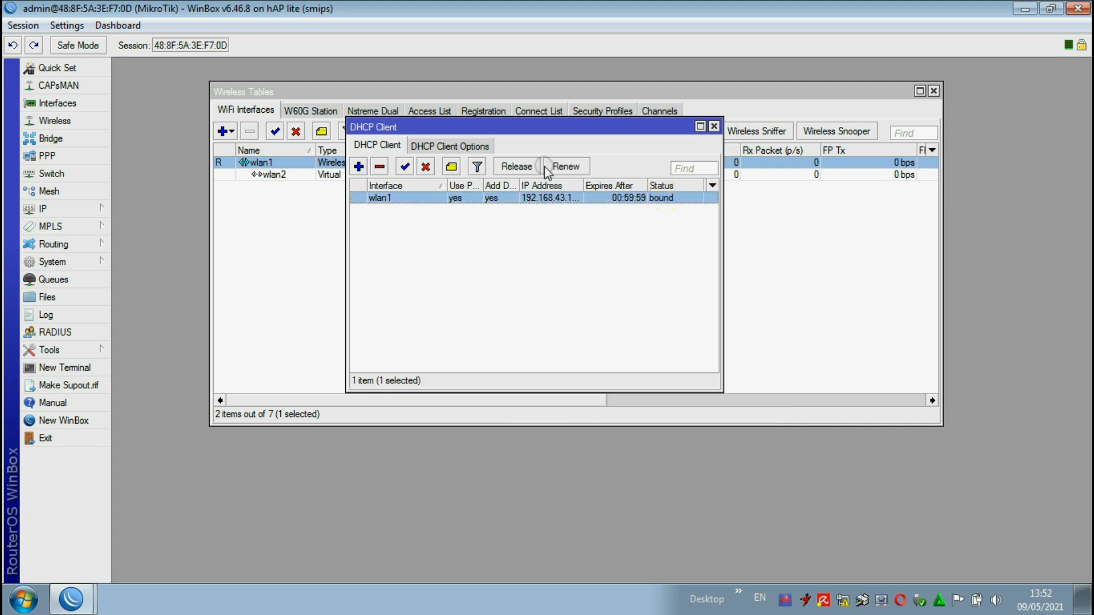
pyautogui.click(714, 126)
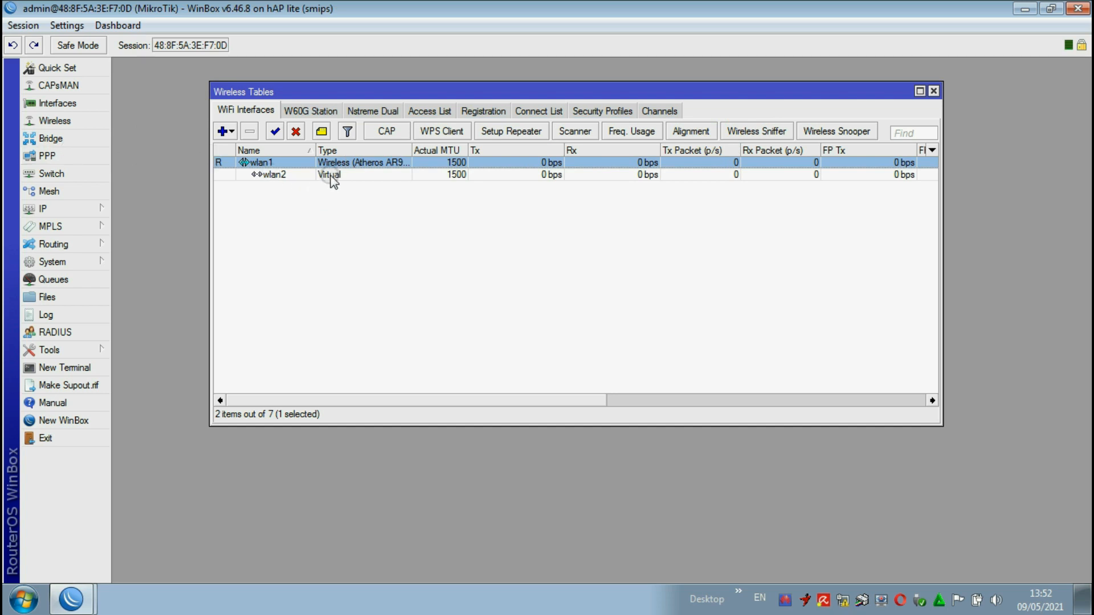
# Step: Check wlan1's wireless settings and set the SSID of the virtual interface wlan2 to ALGIHP RB941
pyautogui.doubleClick(335, 161)
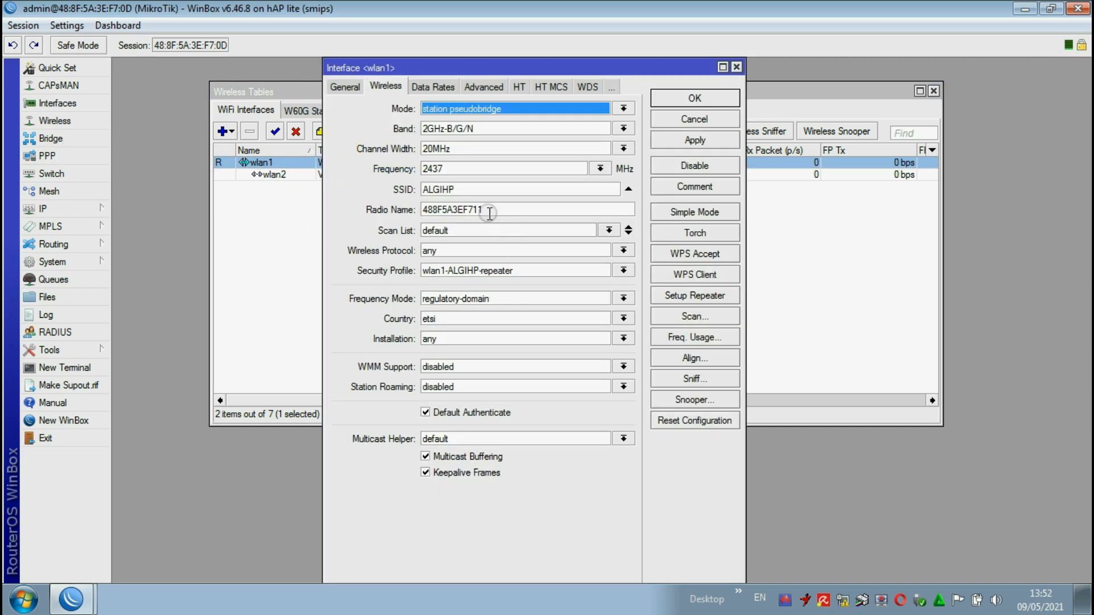
pyautogui.click(695, 118)
pyautogui.click(329, 174)
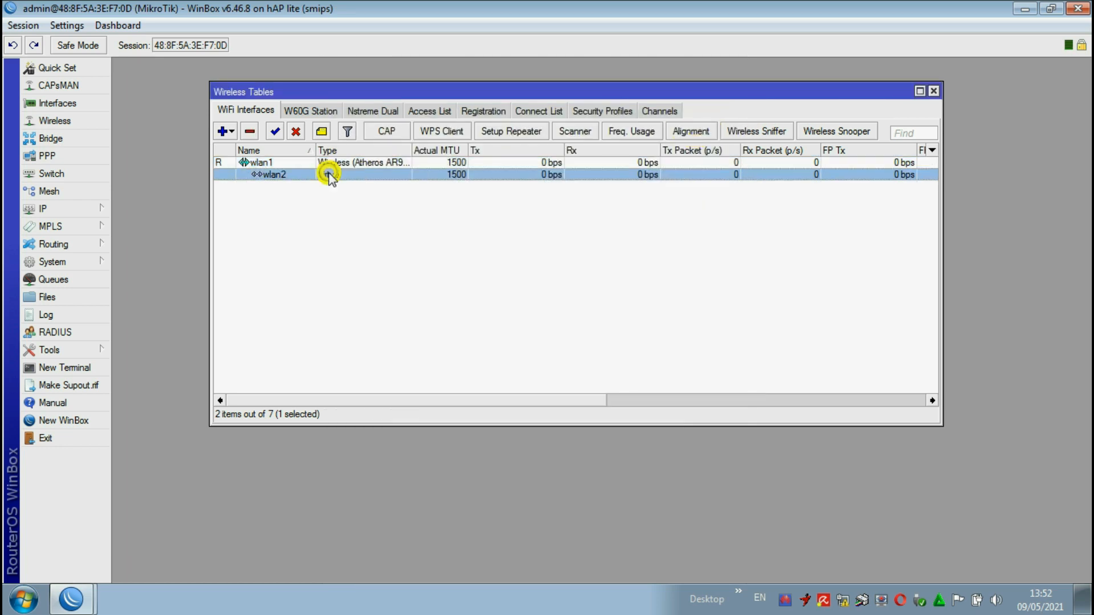
pyautogui.doubleClick(329, 174)
pyautogui.click(588, 180)
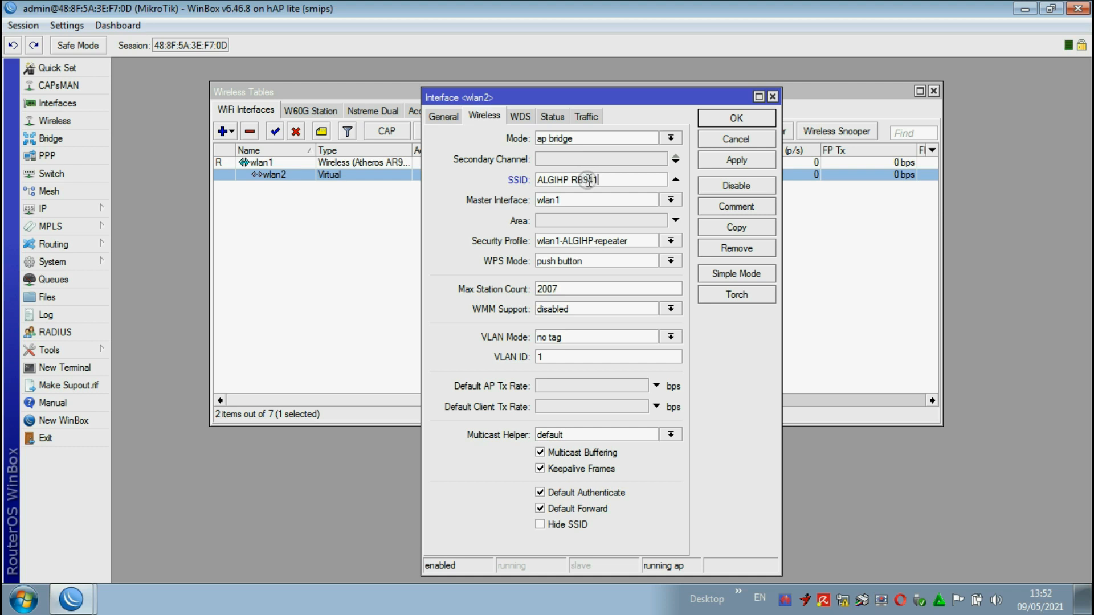
pyautogui.click(724, 162)
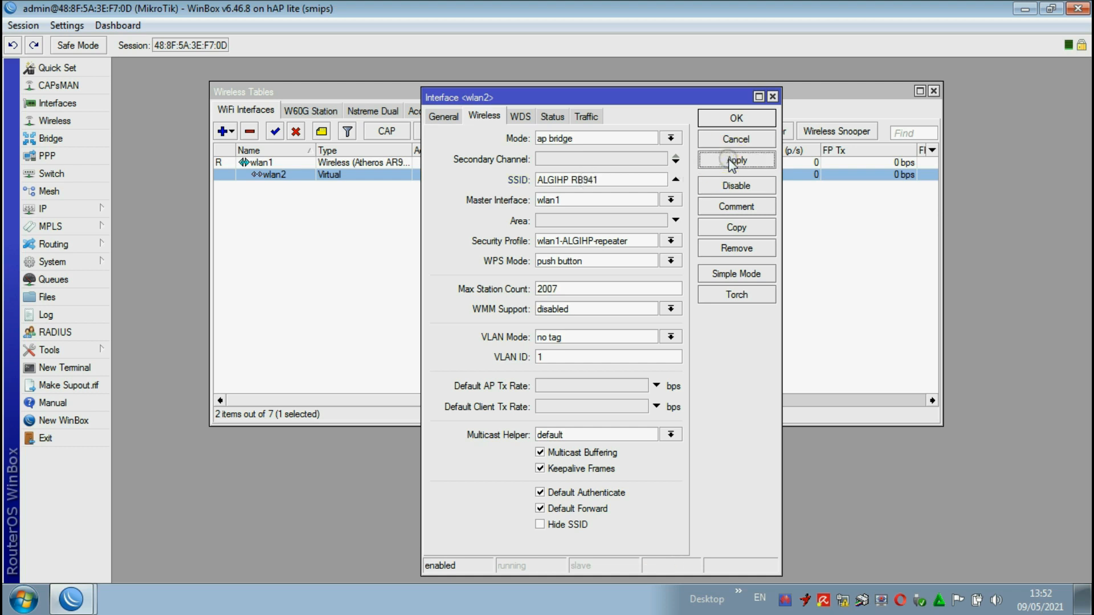
pyautogui.click(730, 118)
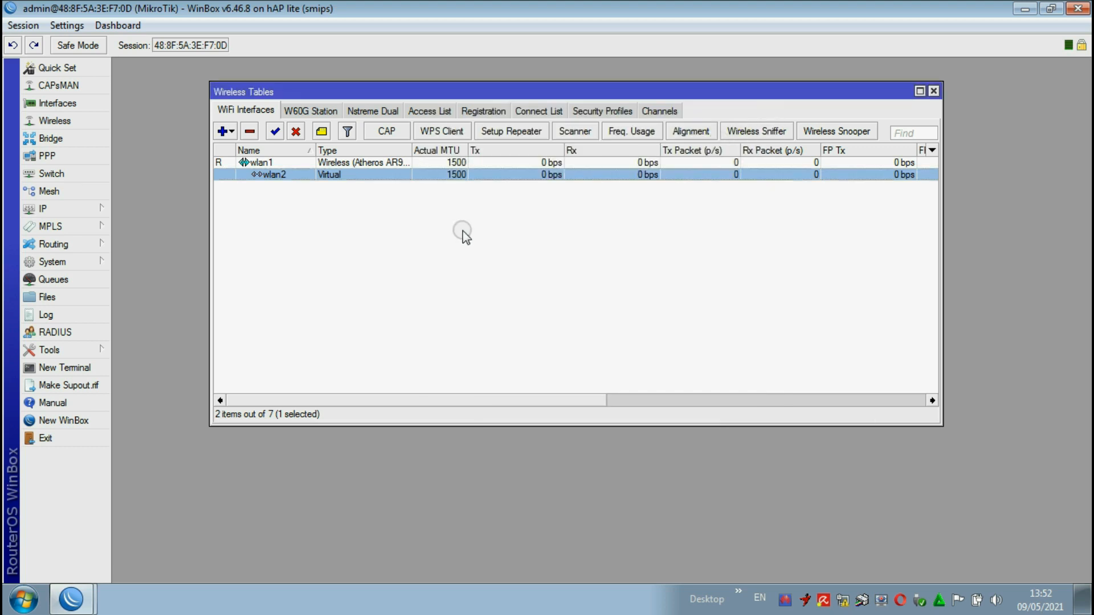
# Step: Assign the IP address 10.10.10.1/24 to wlan2 and close the address list and wireless tables
pyautogui.click(65, 209)
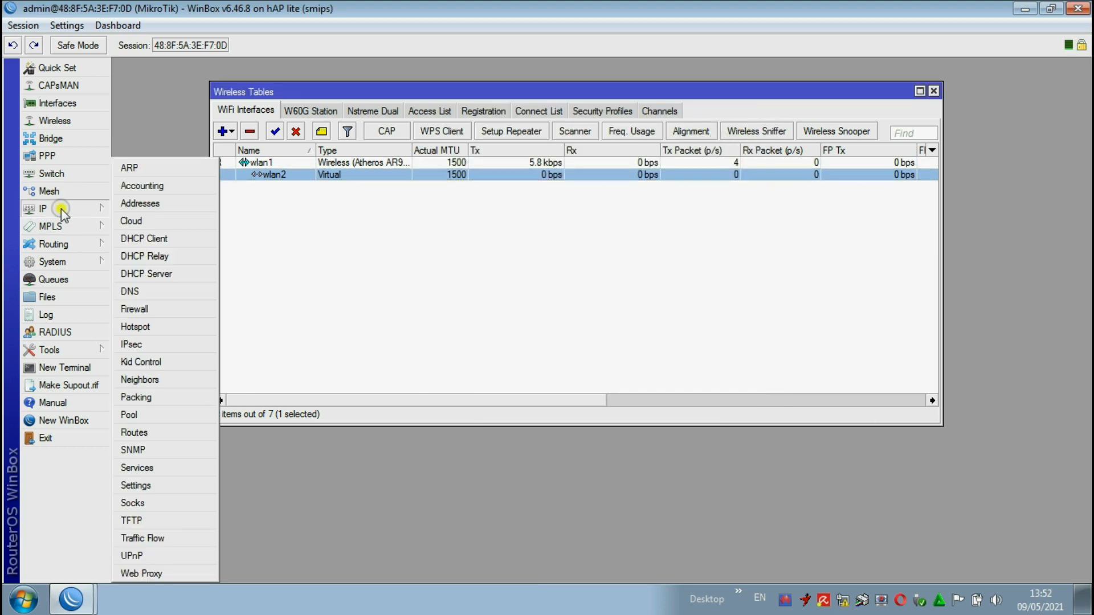
pyautogui.click(139, 204)
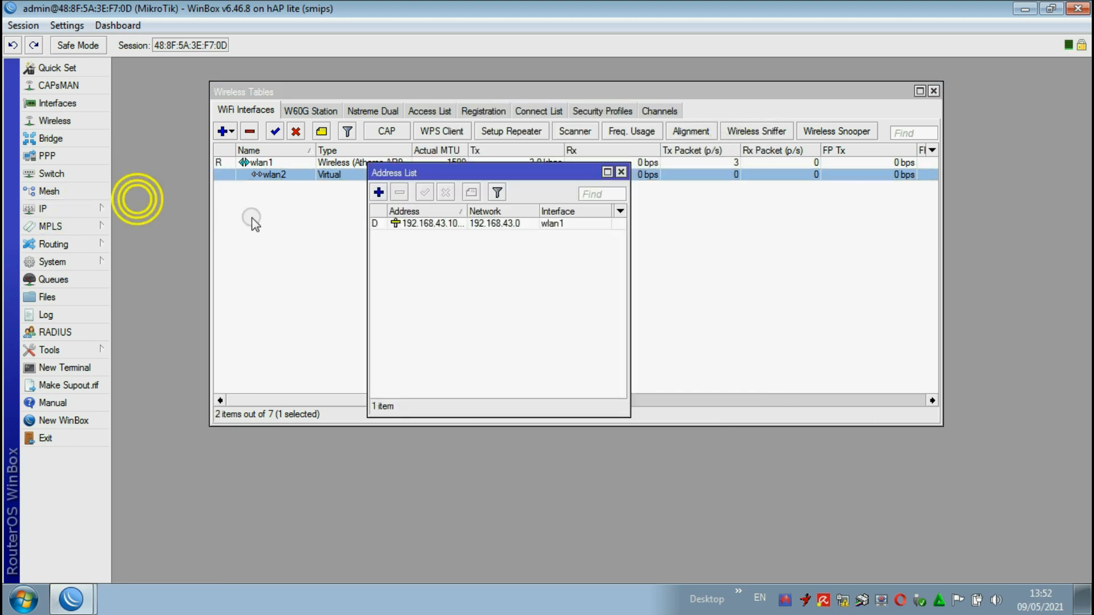
pyautogui.click(379, 192)
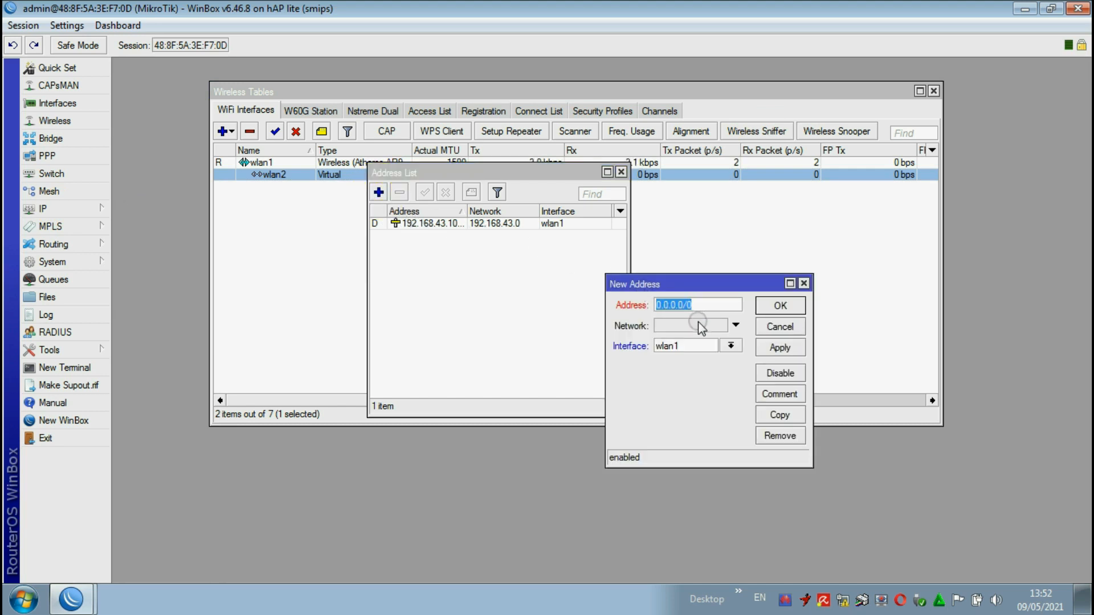
pyautogui.write('10.10.10.1/24')
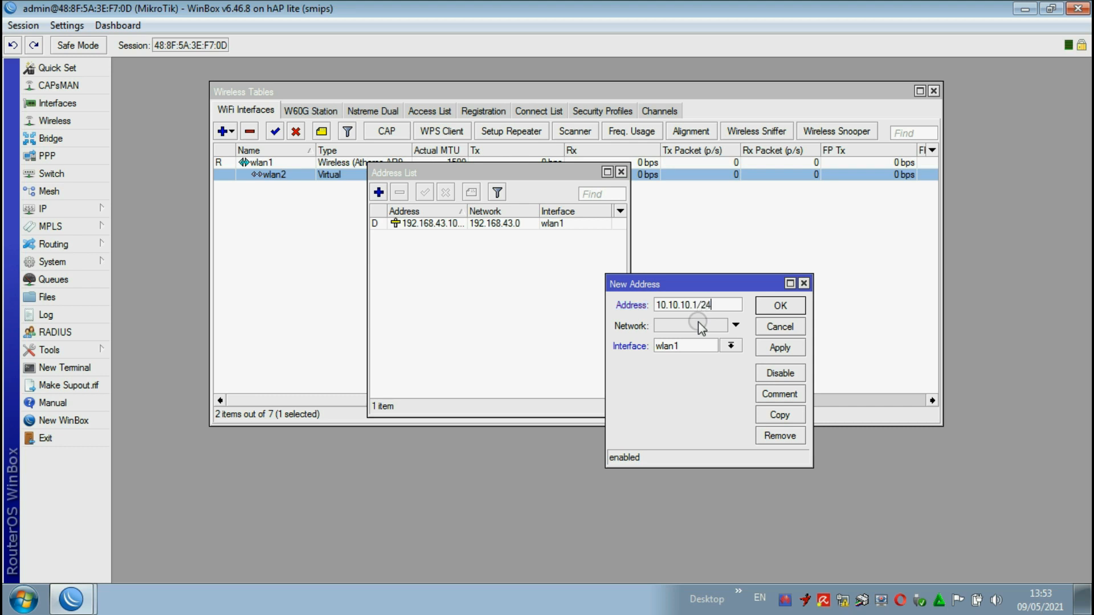
pyautogui.click(730, 346)
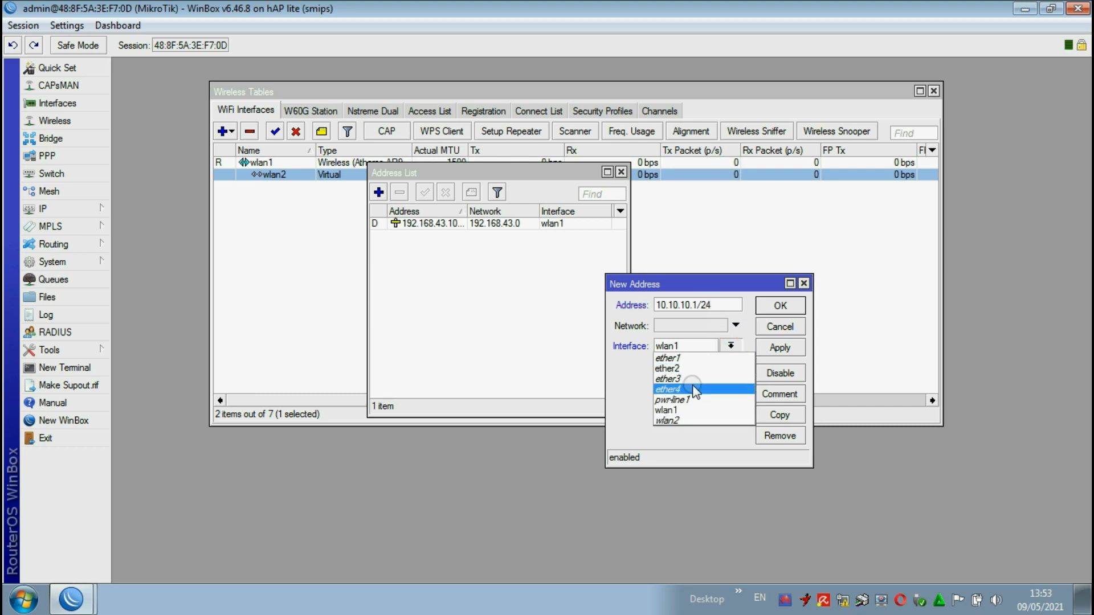
pyautogui.click(686, 420)
pyautogui.click(781, 348)
pyautogui.click(780, 308)
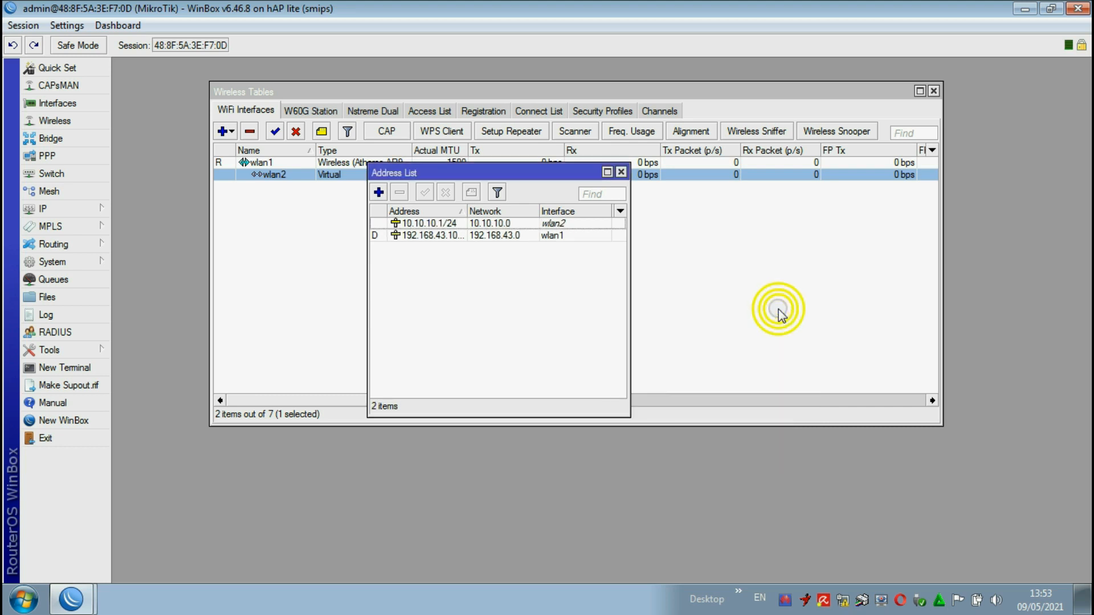
pyautogui.click(622, 172)
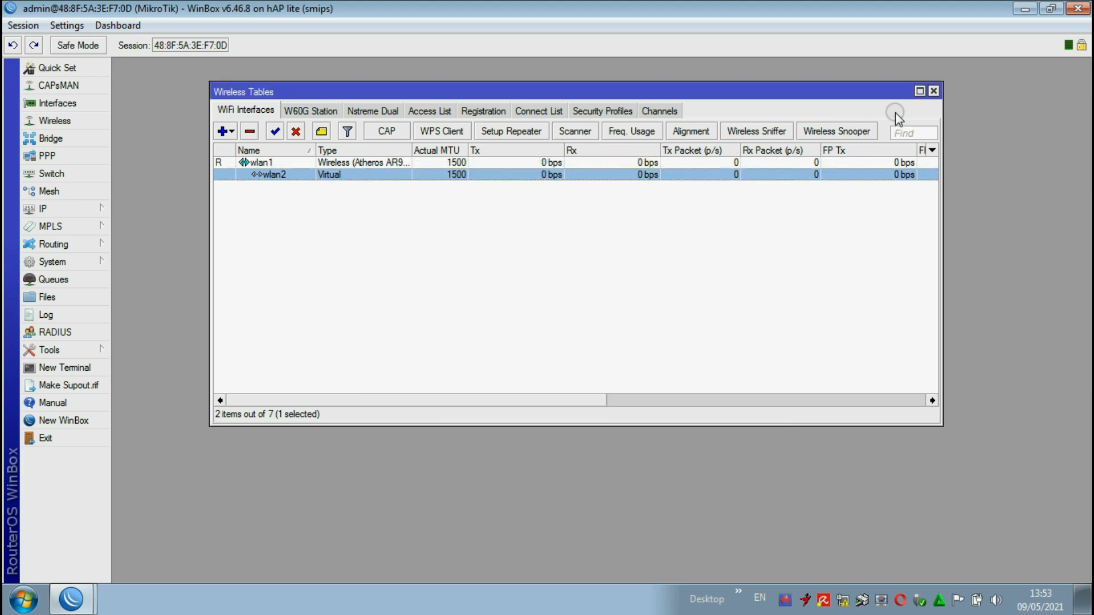
pyautogui.click(933, 91)
# Step: Allow remote requests in the router's DNS settings and save them
pyautogui.click(67, 206)
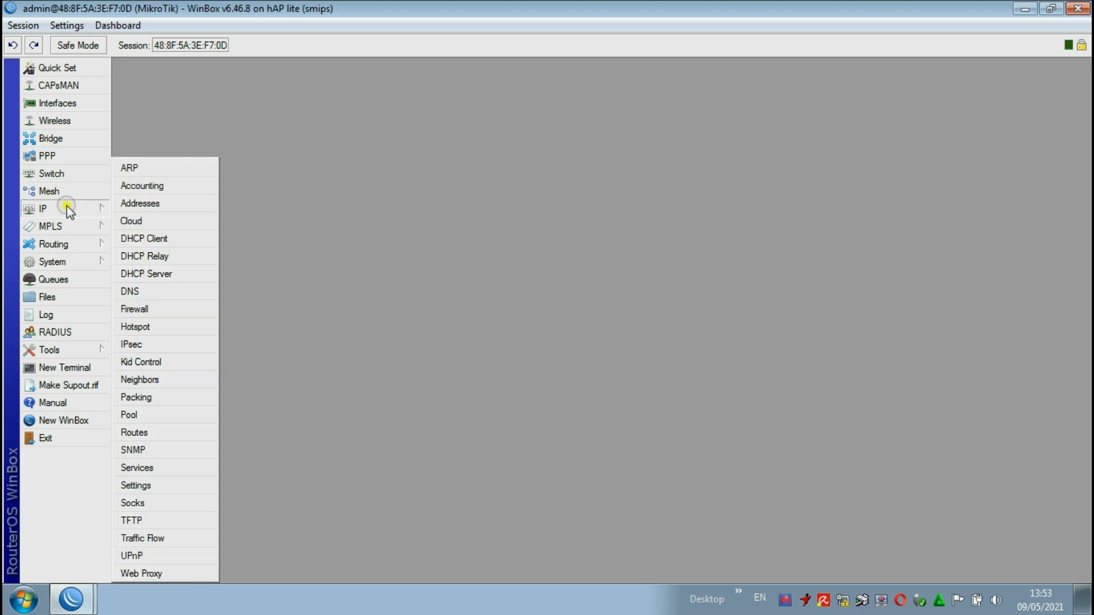
pyautogui.click(130, 291)
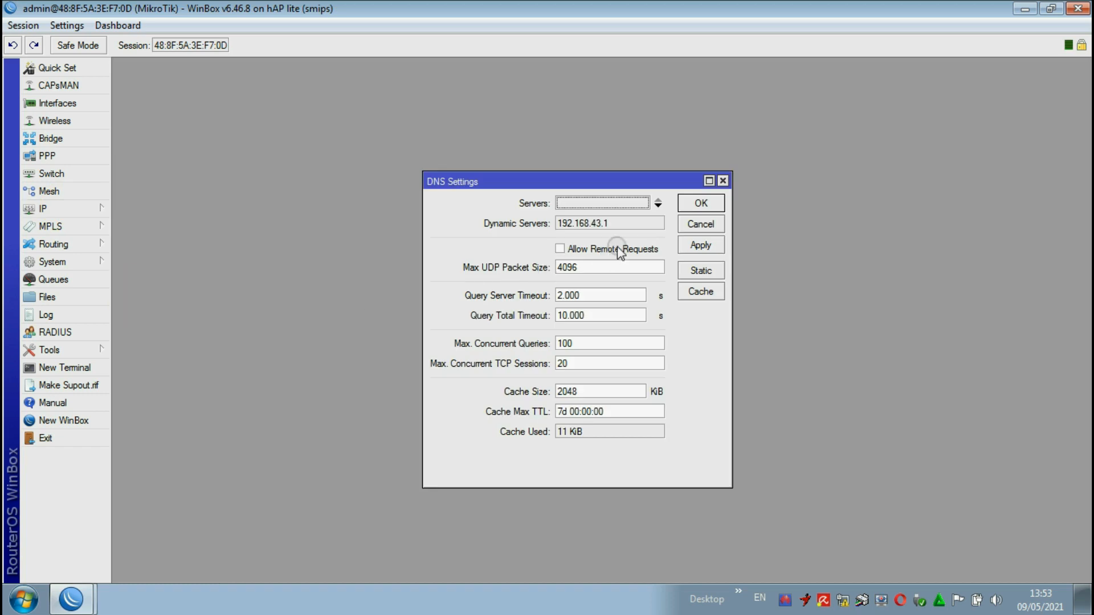
pyautogui.click(566, 250)
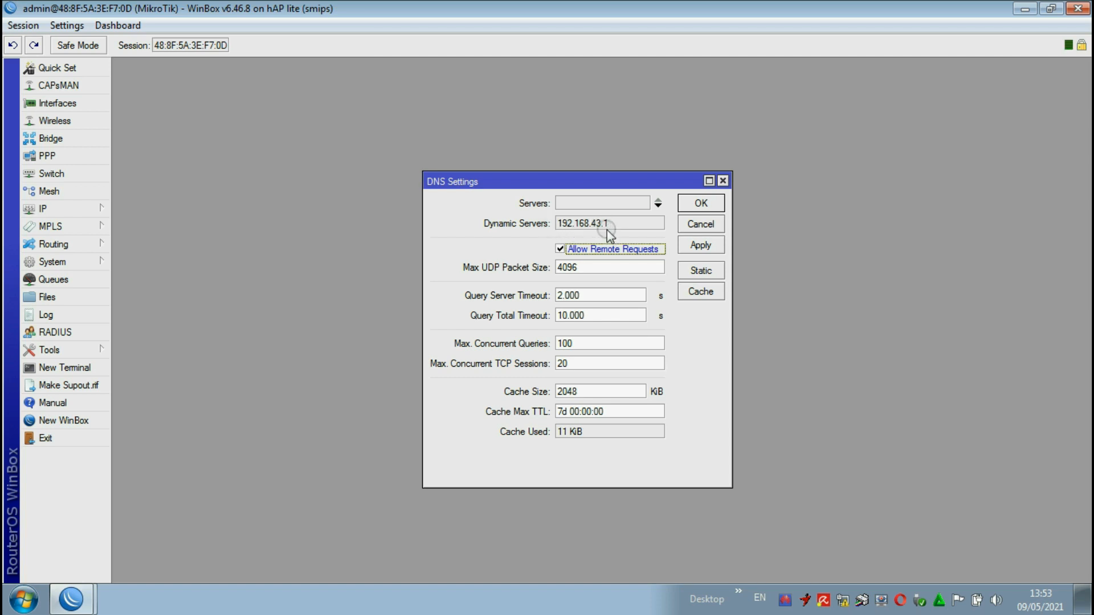
pyautogui.click(698, 203)
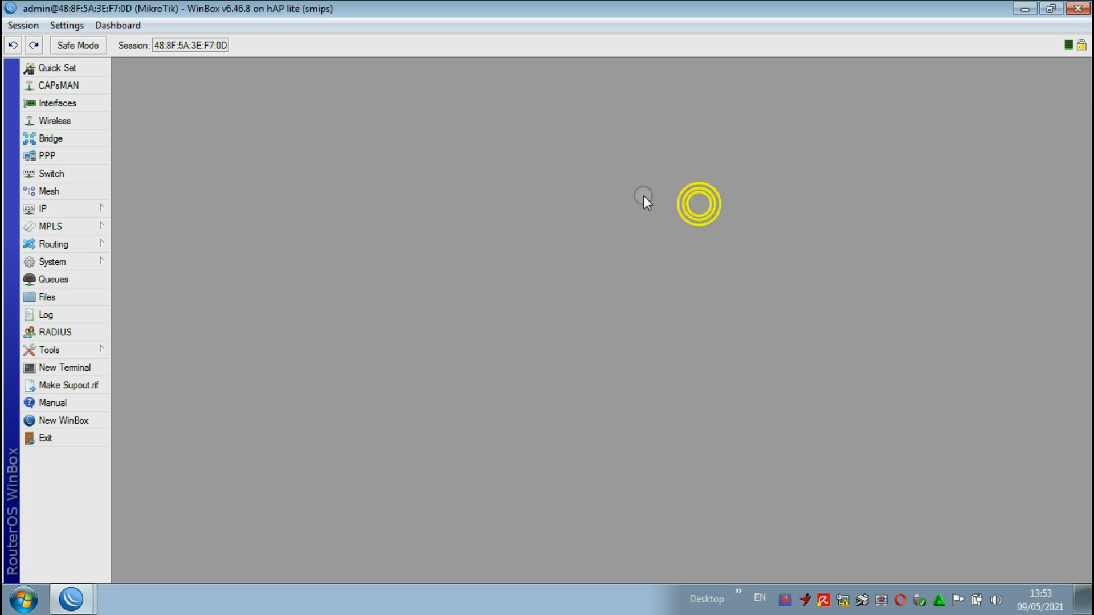
# Step: Start a new firewall NAT rule with the srcnat chain and wlan1 as its outgoing interface
pyautogui.click(69, 209)
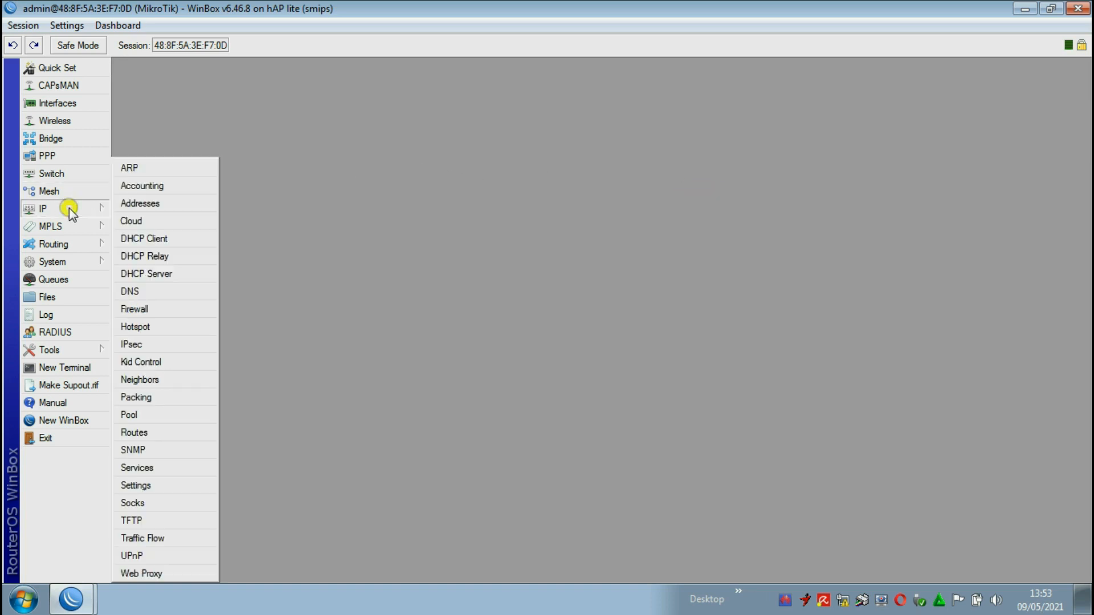
pyautogui.click(149, 310)
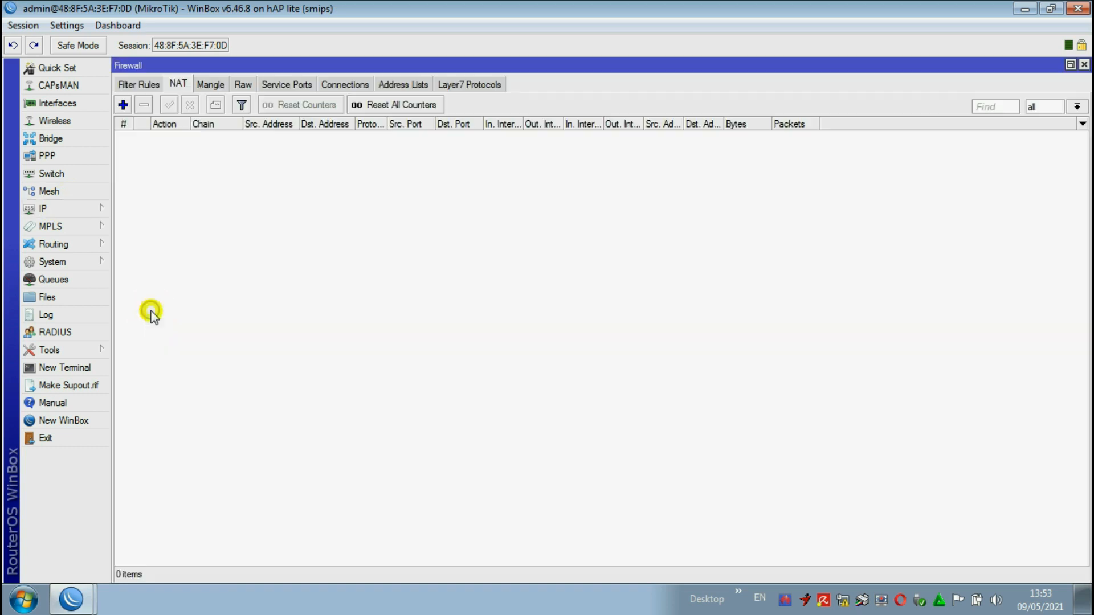
pyautogui.click(178, 86)
pyautogui.click(123, 105)
pyautogui.click(448, 89)
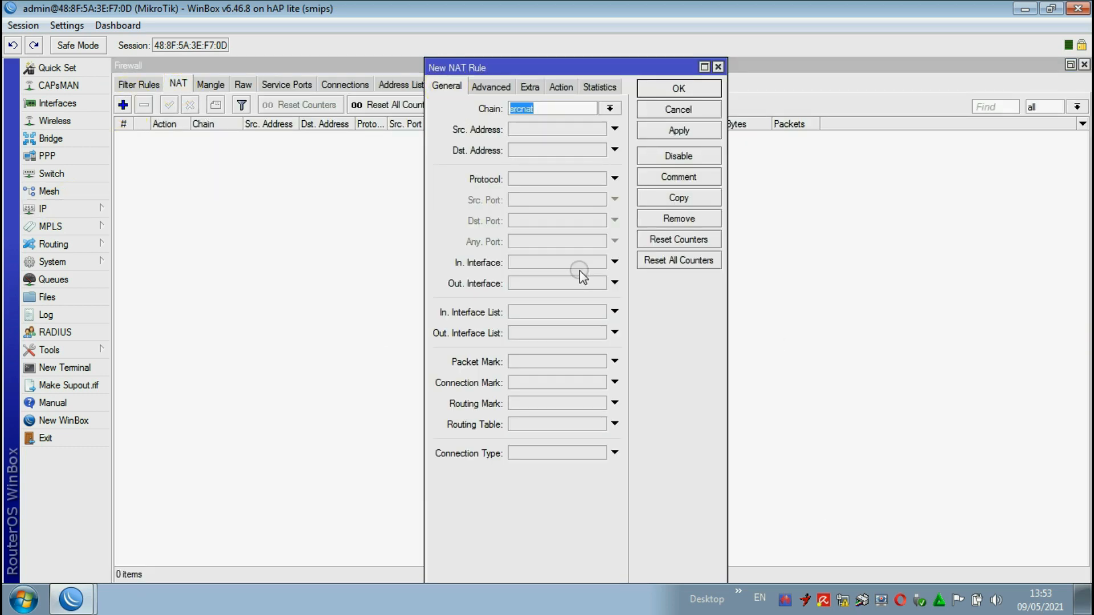
pyautogui.click(535, 283)
pyautogui.click(862, 435)
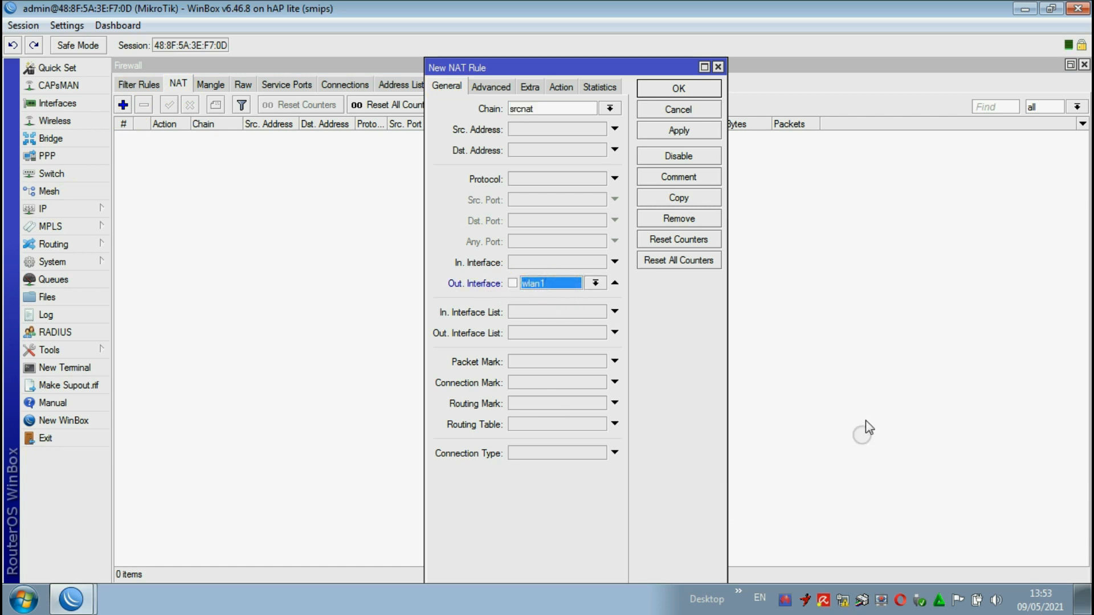
# Step: Set the new NAT rule's action to masquerade, save the rule and close the firewall settings
pyautogui.click(561, 86)
pyautogui.click(556, 109)
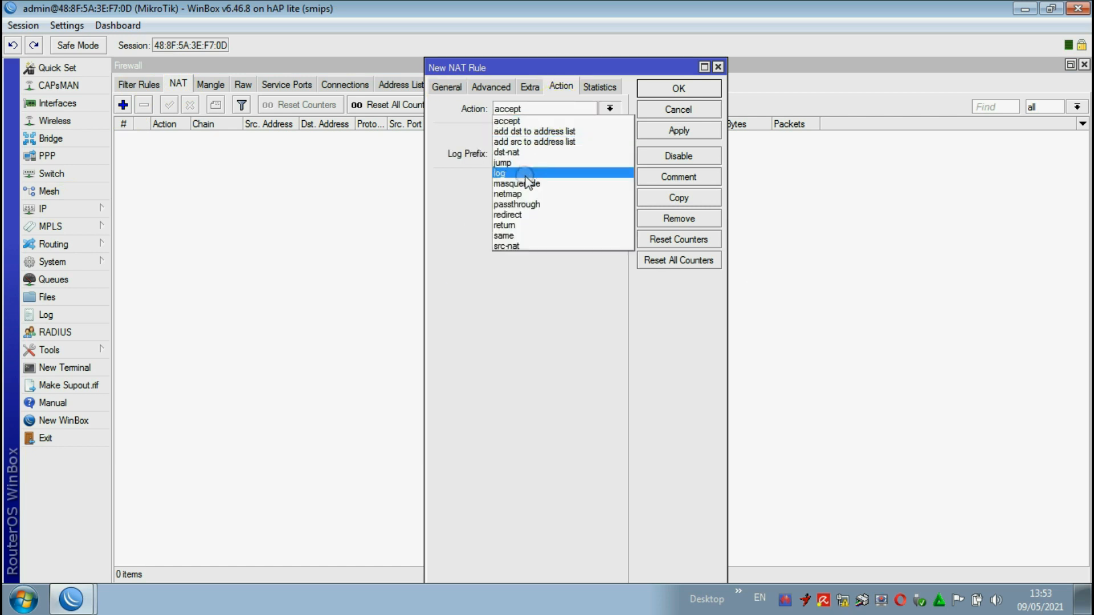
pyautogui.click(517, 184)
pyautogui.click(678, 131)
pyautogui.click(675, 89)
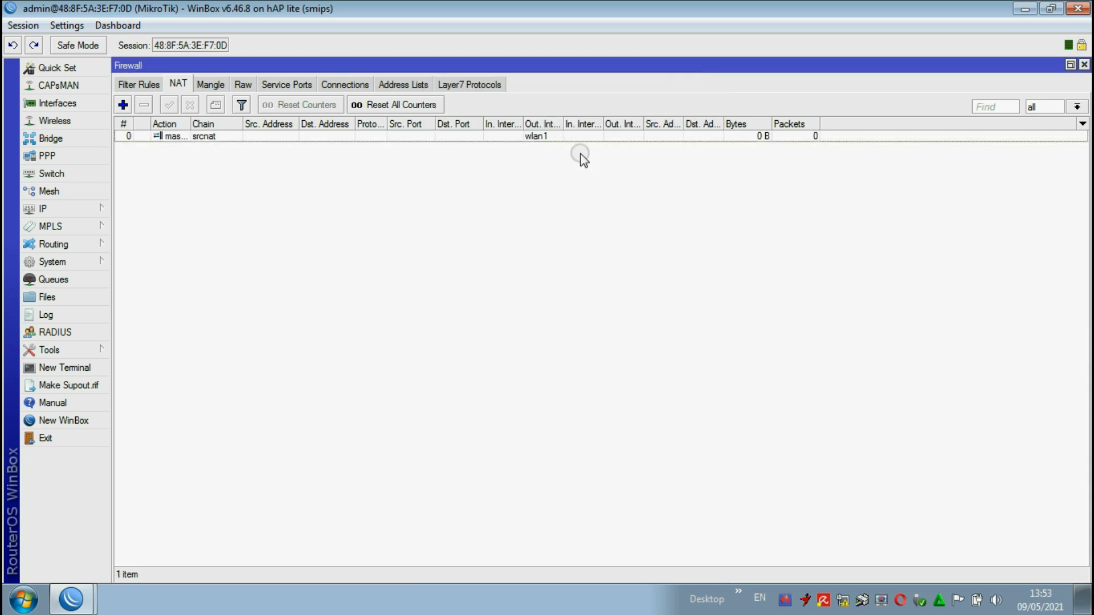
pyautogui.click(1084, 65)
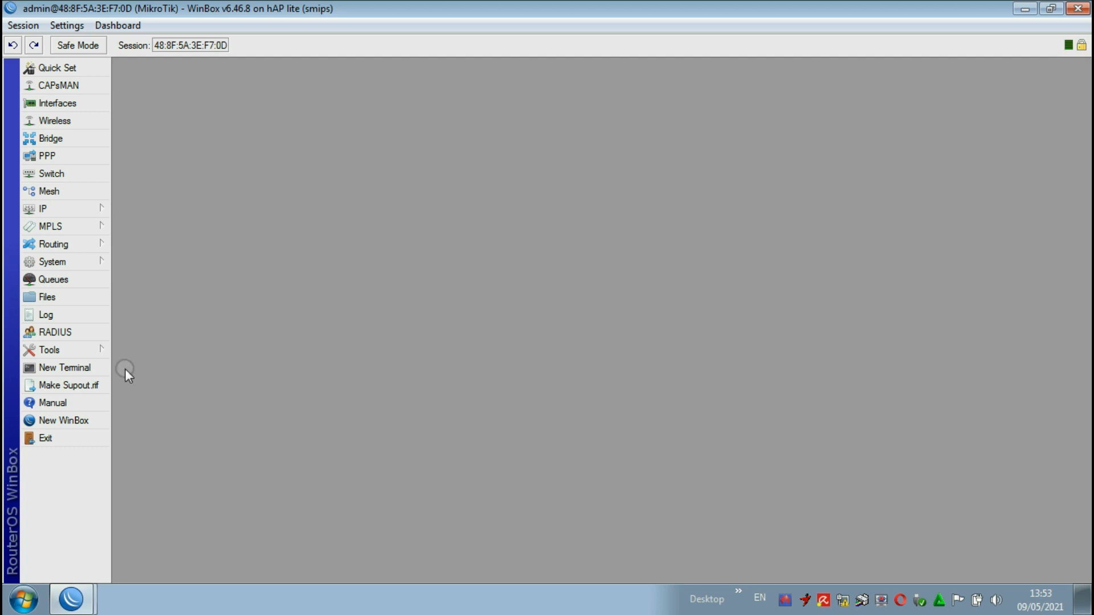
# Step: Ping Google from a router terminal to test its internet connection, and close the terminal
pyautogui.click(80, 368)
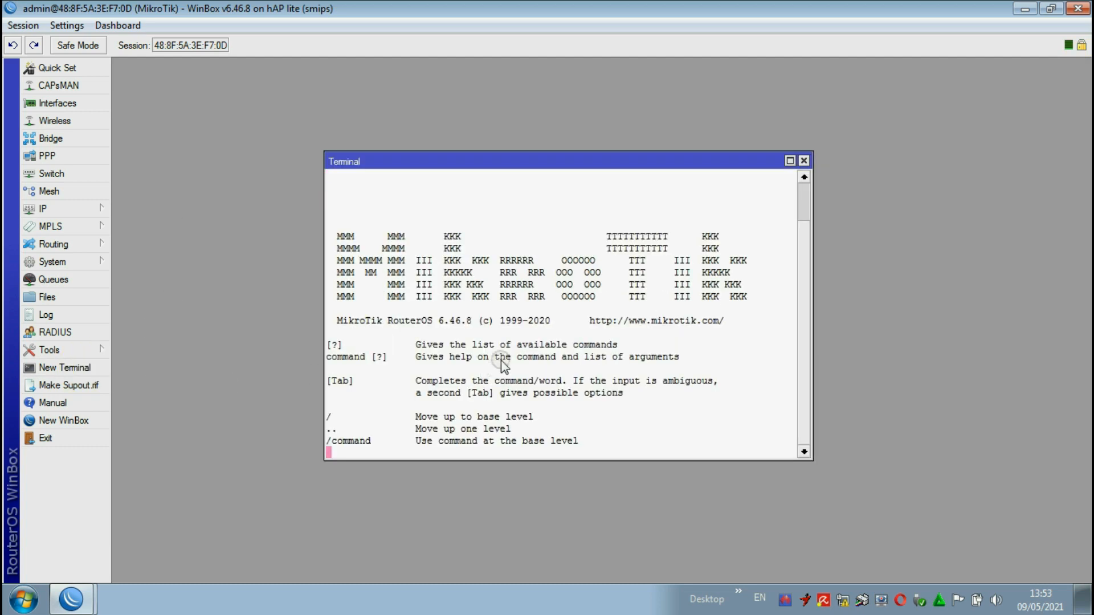
pyautogui.write('ping g')
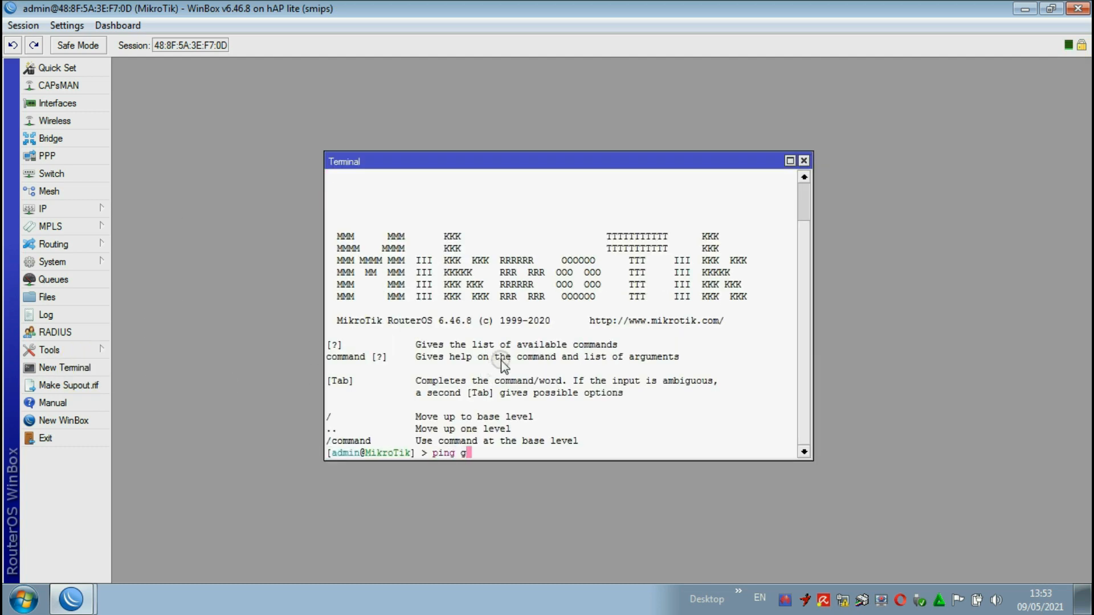
pyautogui.write('oogle.com')
pyautogui.press('Return')
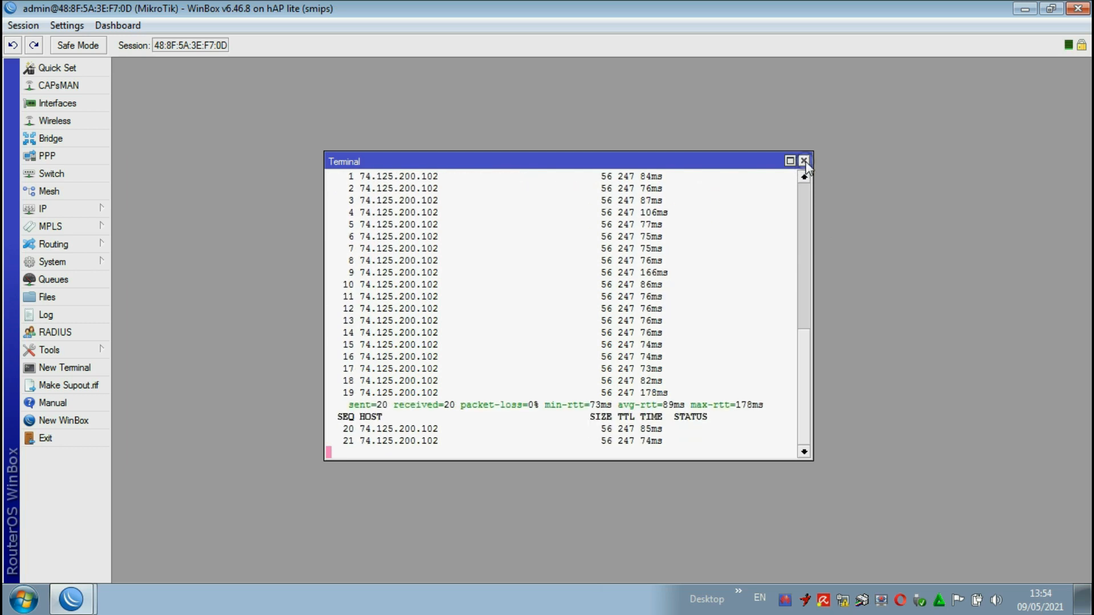
pyautogui.click(804, 161)
# Step: Start the IP Hotspot setup and choose wlan2 as the HotSpot interface
pyautogui.click(72, 213)
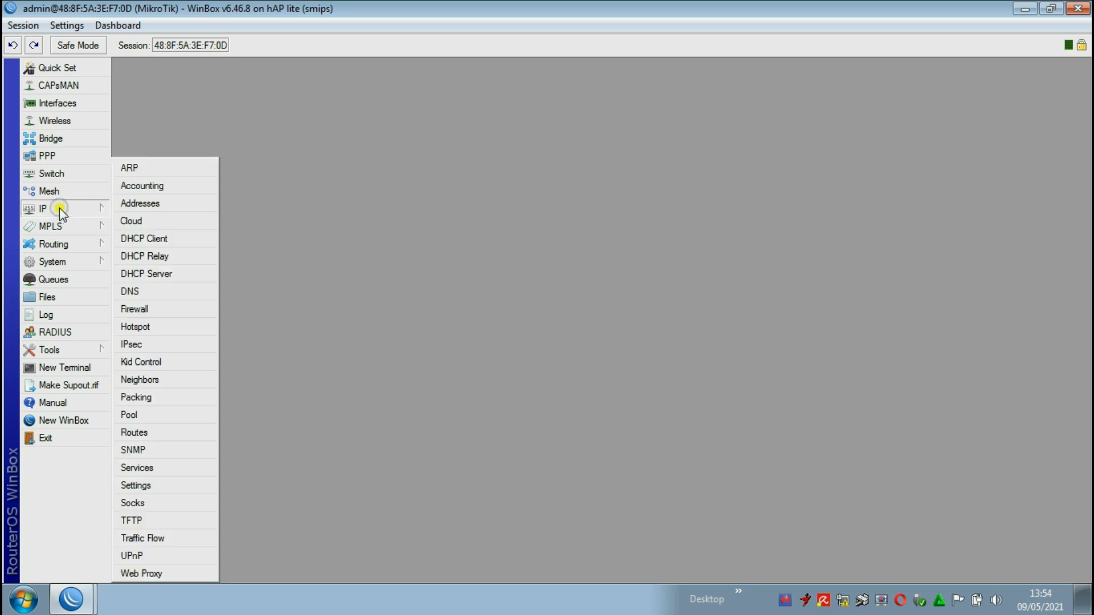
pyautogui.click(149, 326)
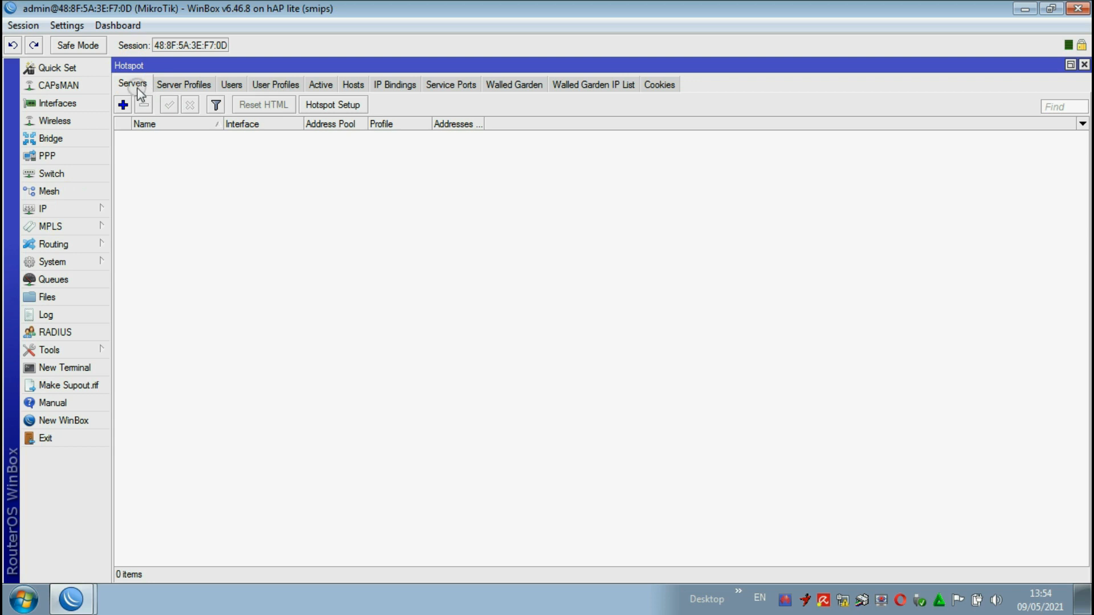
pyautogui.click(323, 108)
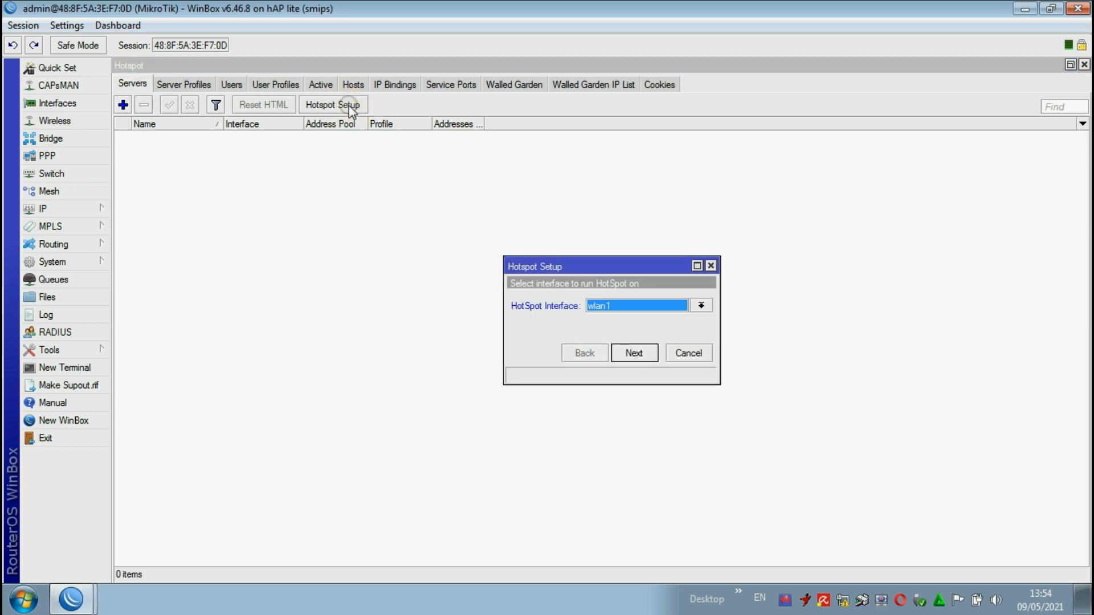
pyautogui.click(632, 306)
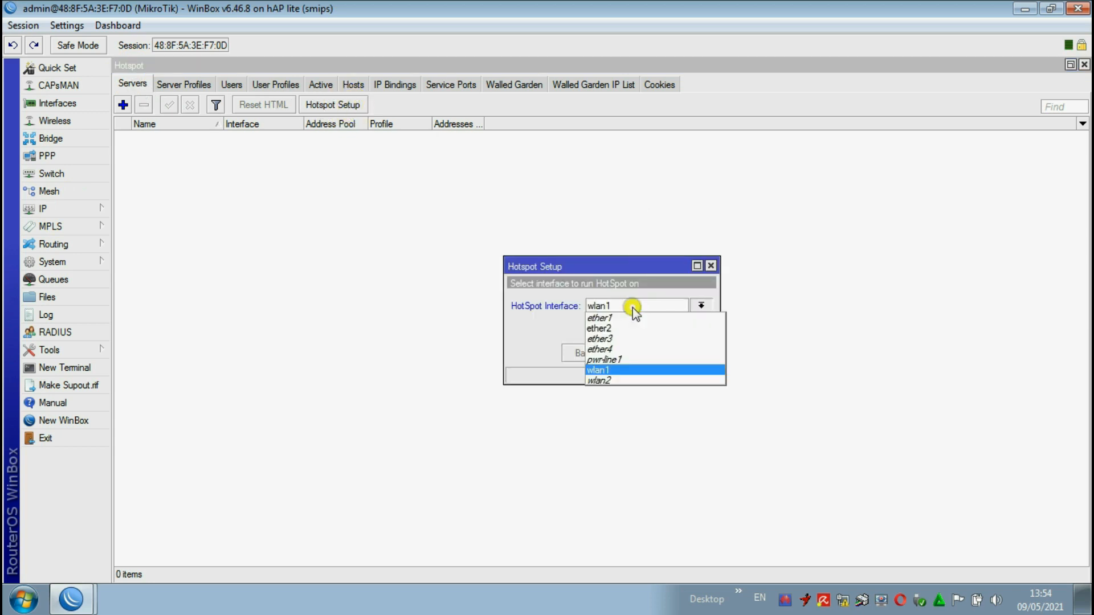
pyautogui.click(615, 379)
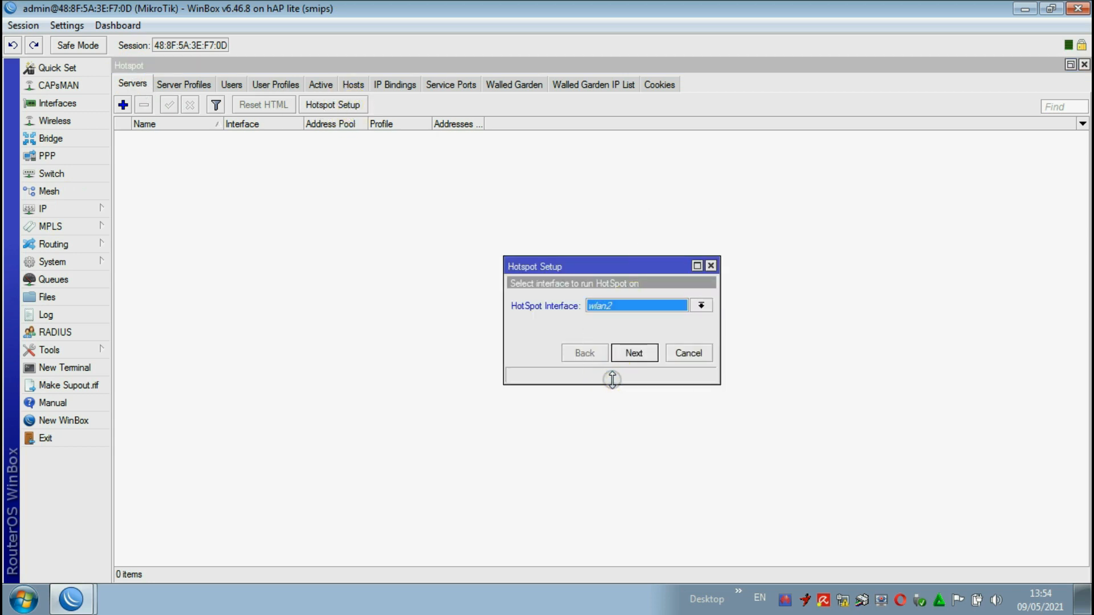
# Step: Accept the remaining default hotspot settings, leaving the DNS servers empty, and complete the setup
pyautogui.click(634, 352)
pyautogui.click(634, 351)
pyautogui.click(633, 351)
pyautogui.click(633, 351)
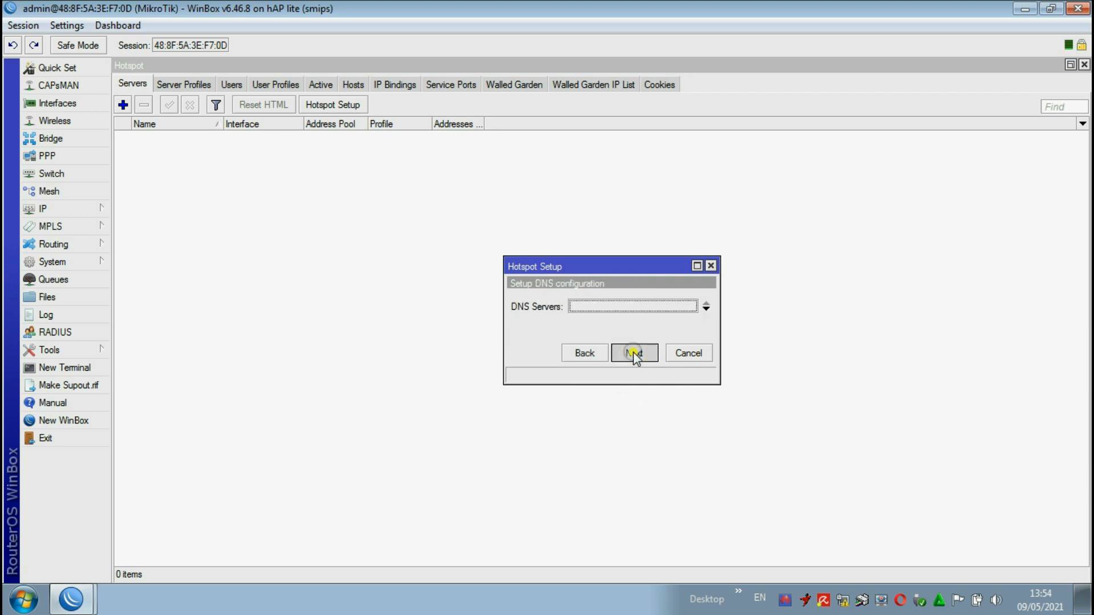
pyautogui.click(634, 352)
pyautogui.click(633, 351)
pyautogui.click(591, 317)
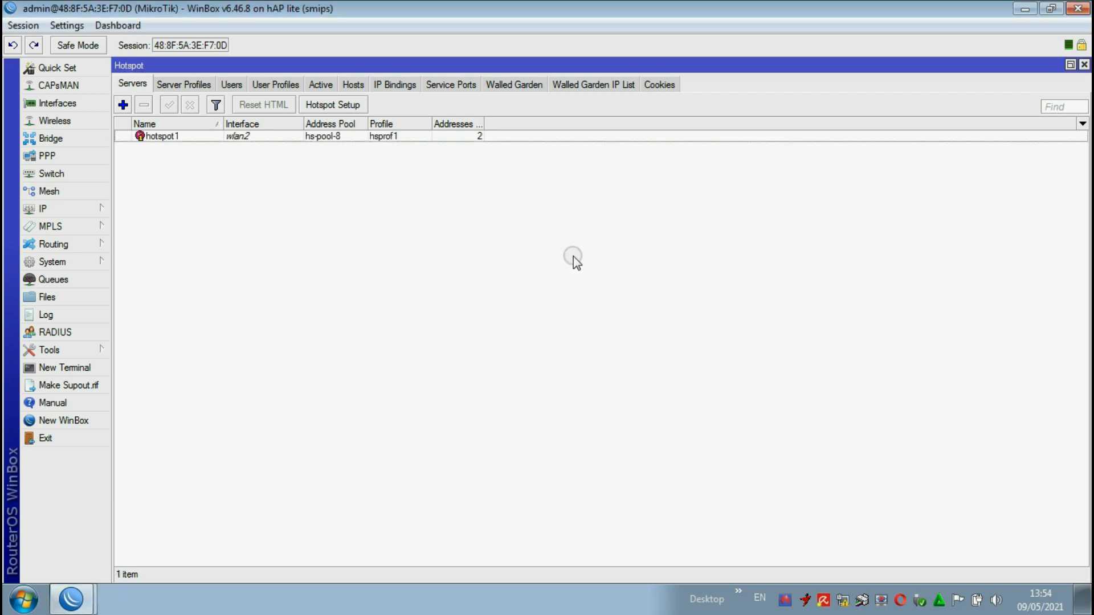
# Step: Add a hotspot user named user1 with a password on all servers, keeping the default profile
pyautogui.click(232, 86)
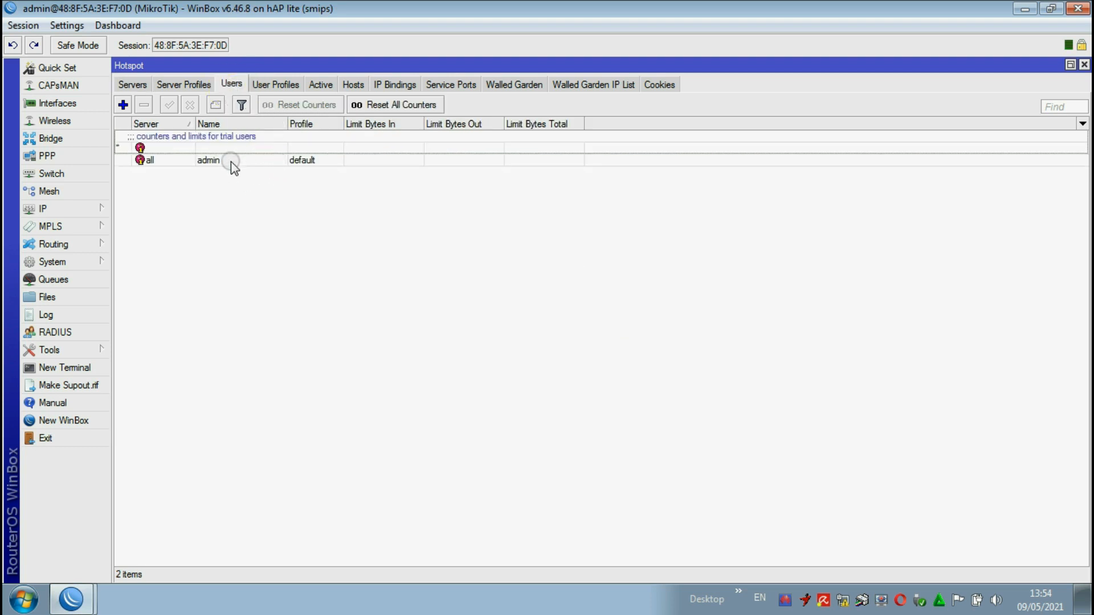
pyautogui.click(121, 105)
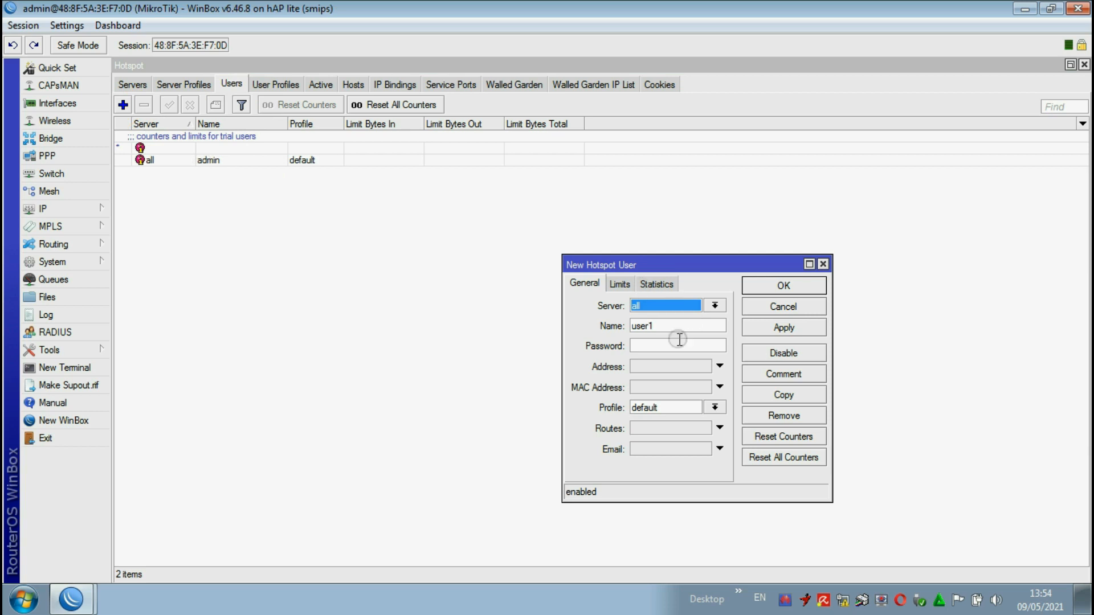
pyautogui.click(657, 345)
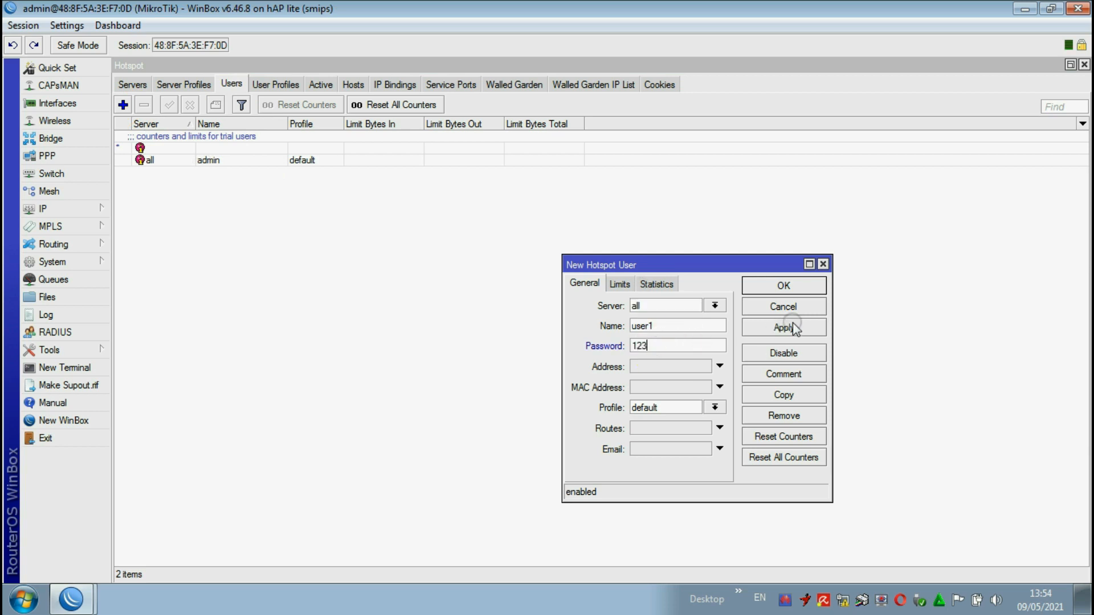
pyautogui.click(784, 327)
pyautogui.click(784, 285)
# Step: Add a second hotspot user named user2 with a password and the default profile
pyautogui.click(122, 105)
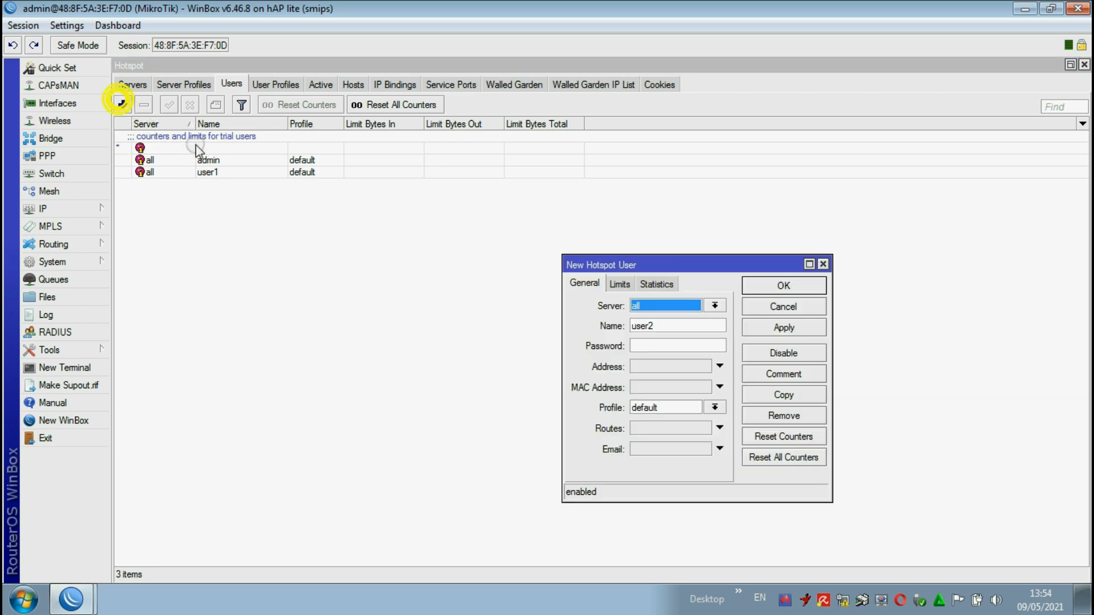
pyautogui.click(654, 346)
pyautogui.write('12')
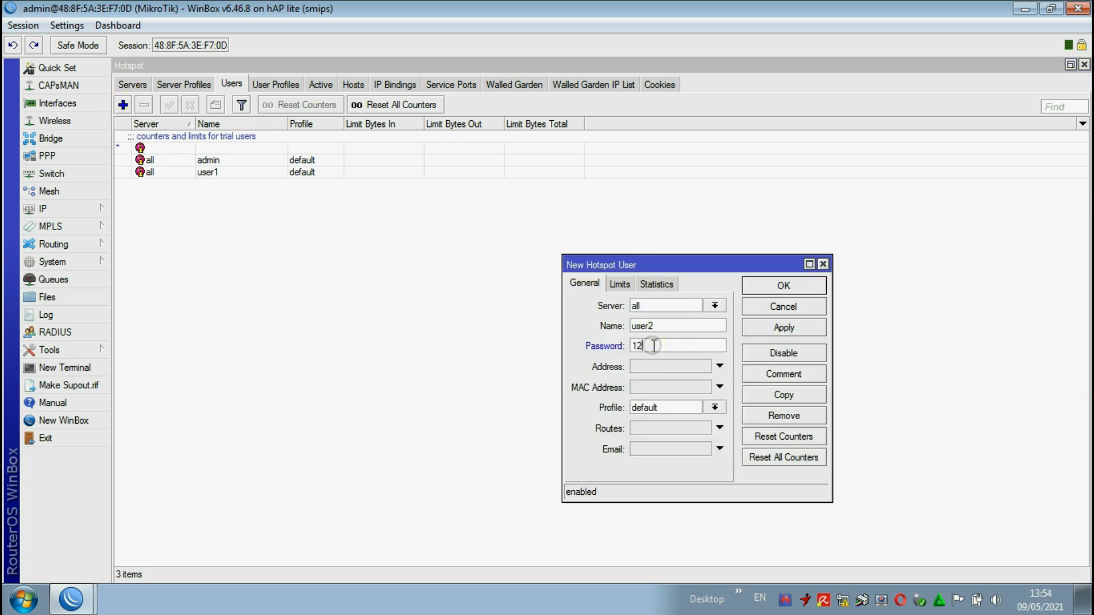
pyautogui.write('3')
pyautogui.click(778, 330)
pyautogui.click(781, 286)
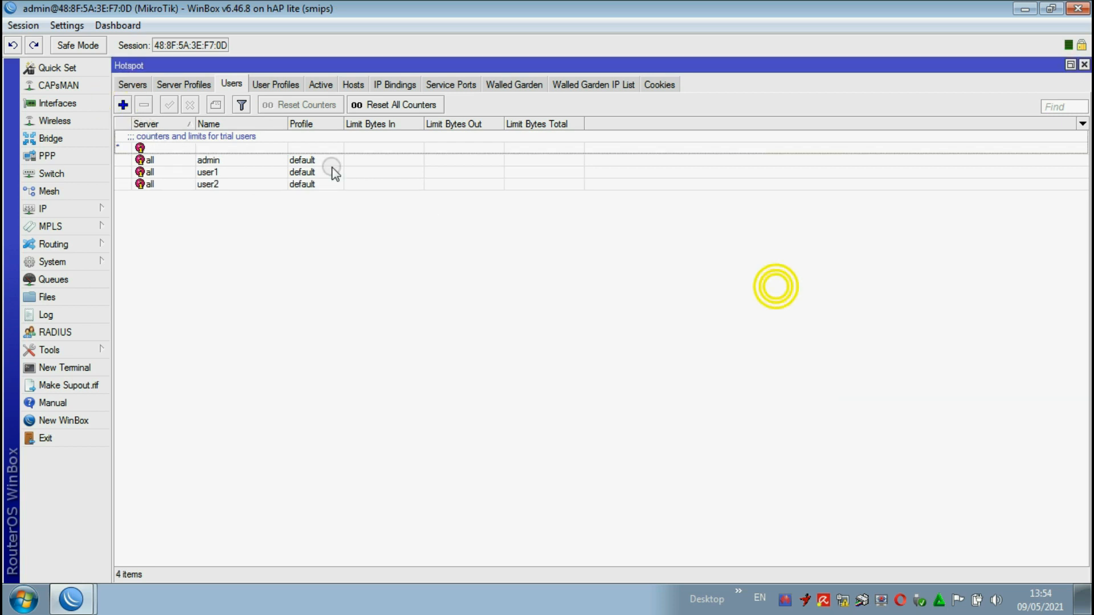
# Step: Add a third hotspot user named user3 with a password, and remove the admin hotspot user
pyautogui.click(122, 105)
pyautogui.click(652, 343)
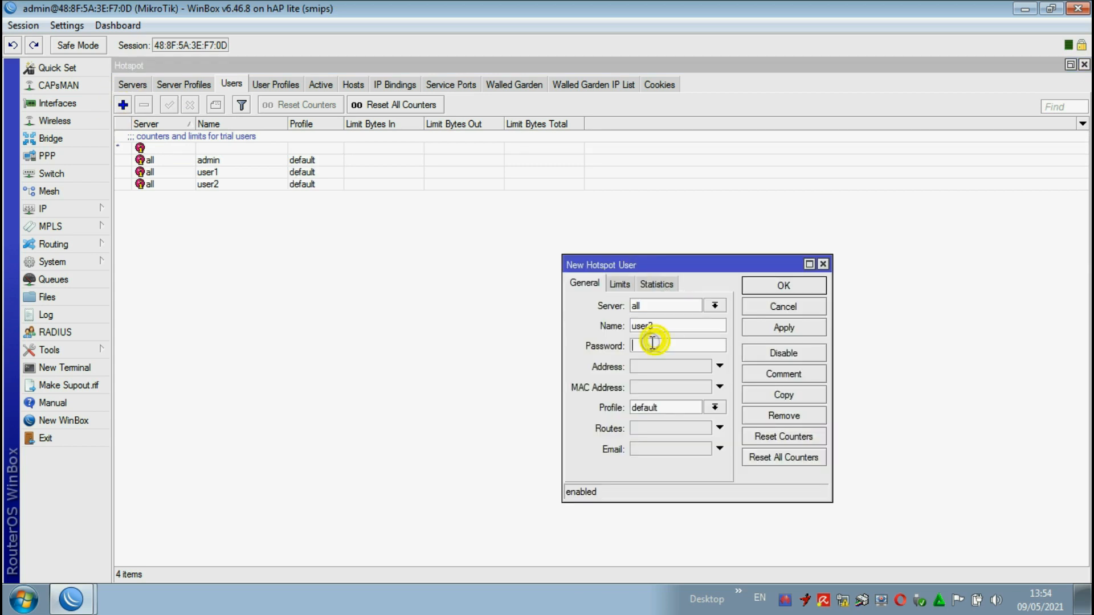
pyautogui.write('123')
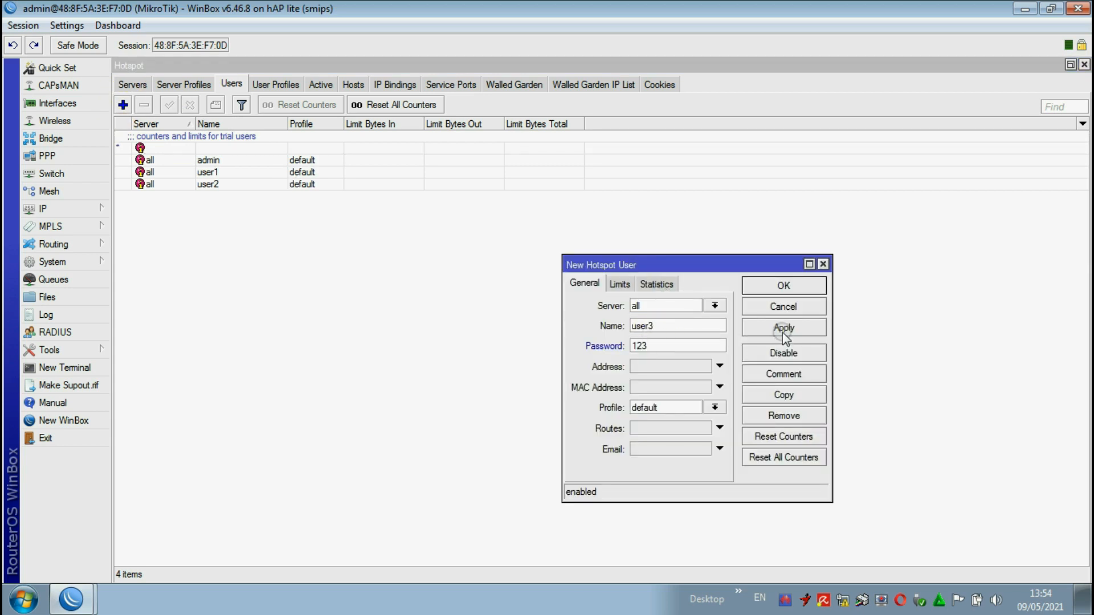
pyautogui.click(783, 329)
pyautogui.click(784, 285)
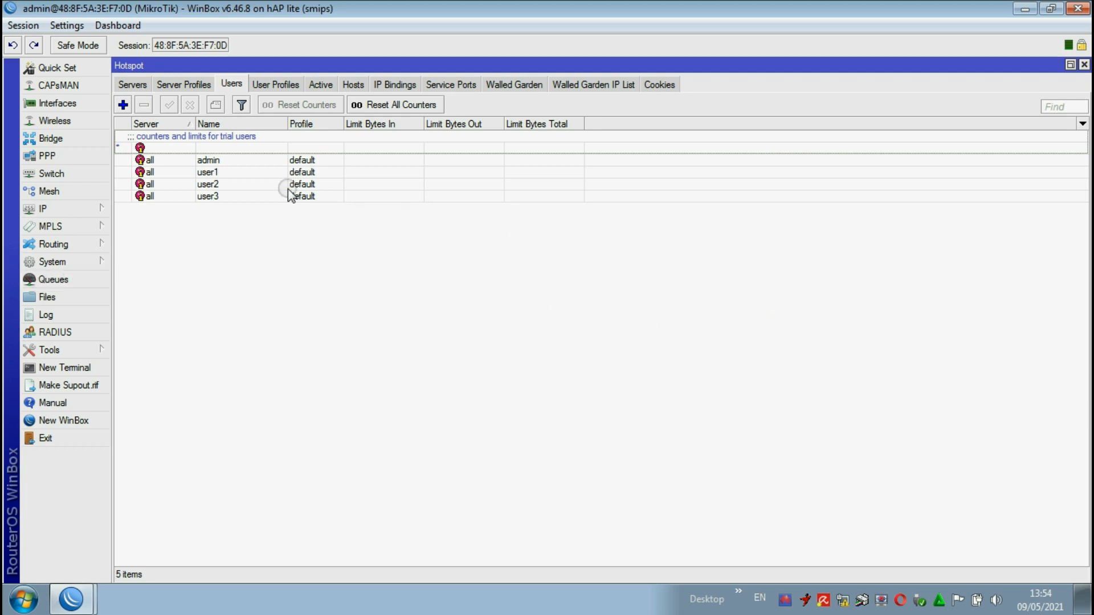
pyautogui.click(210, 161)
pyautogui.click(144, 104)
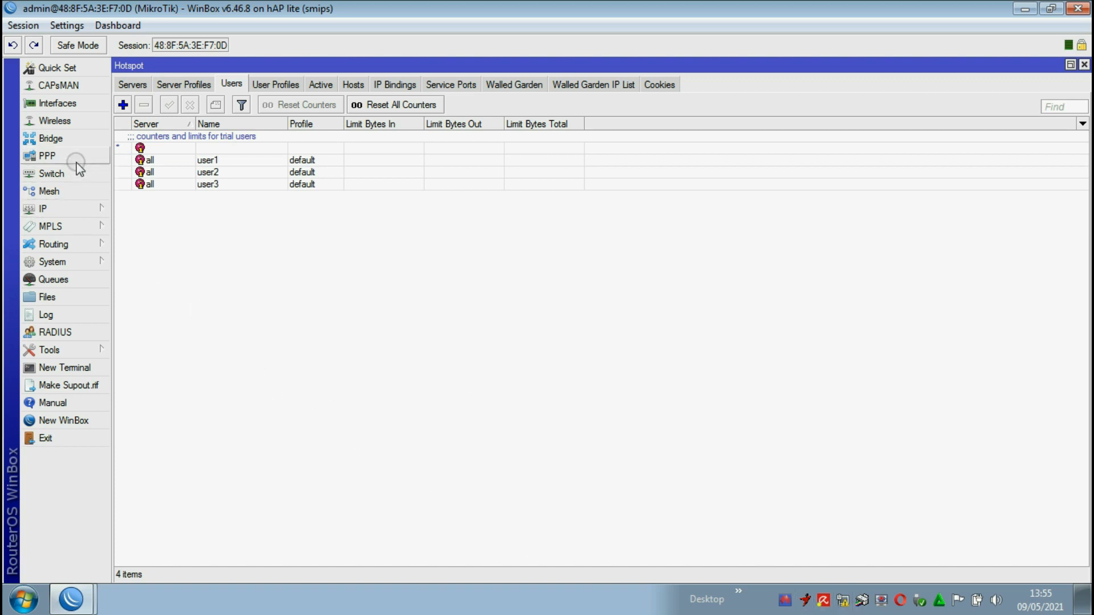
# Step: Open the wlan2 wireless interface settings to check the SSID it broadcasts
pyautogui.click(64, 121)
pyautogui.doubleClick(289, 174)
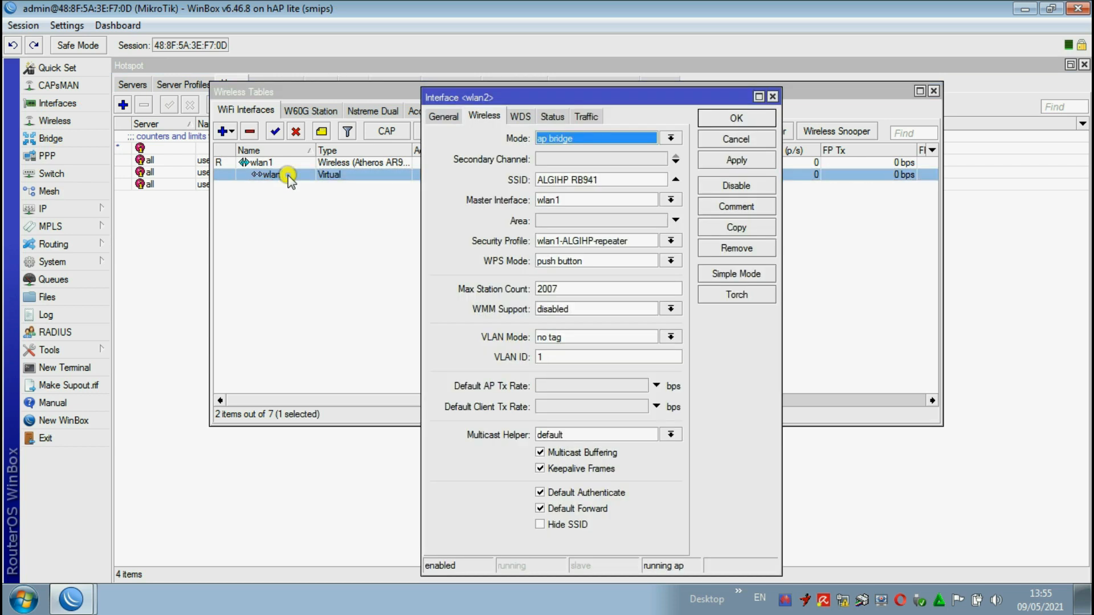
pyautogui.click(611, 179)
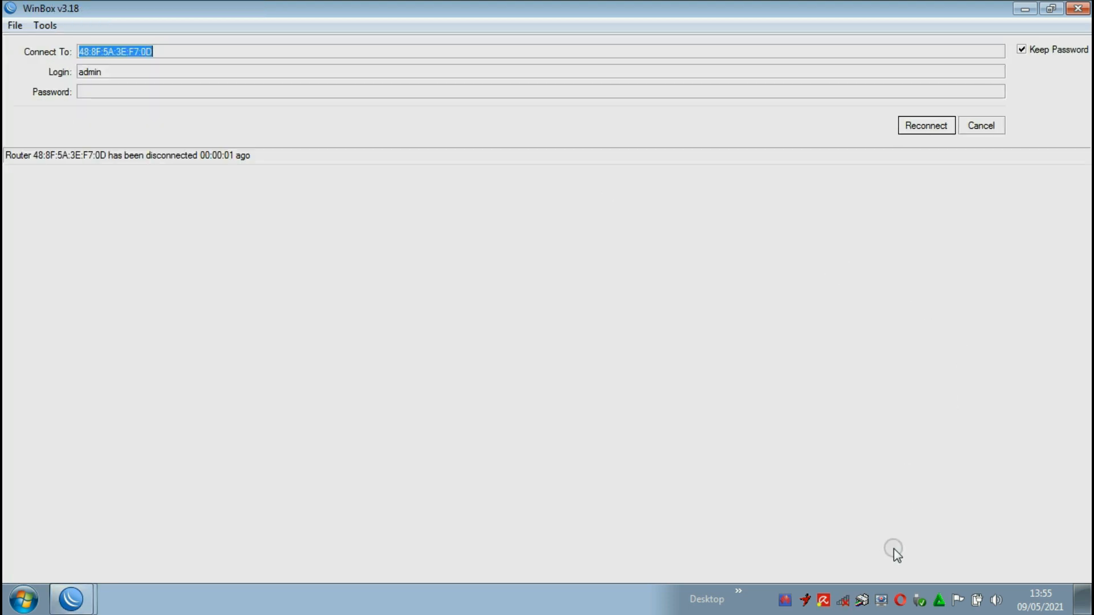
# Step: Connect the computer to the ALGIHP RB941 wireless network, entering its network security key
pyautogui.click(847, 600)
pyautogui.scroll(-3, 854, 467)
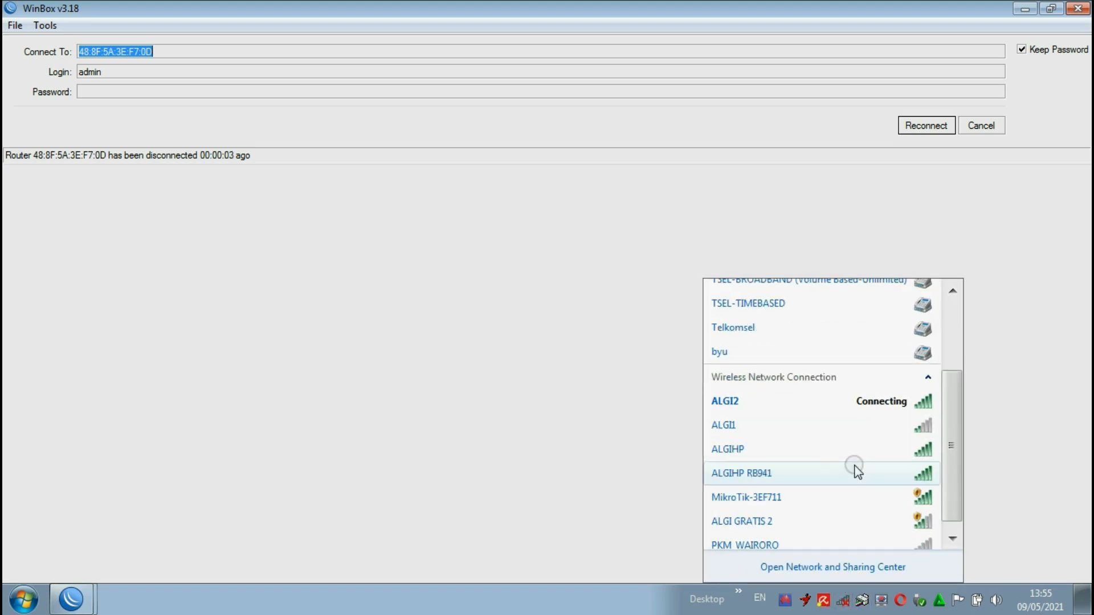
pyautogui.click(761, 467)
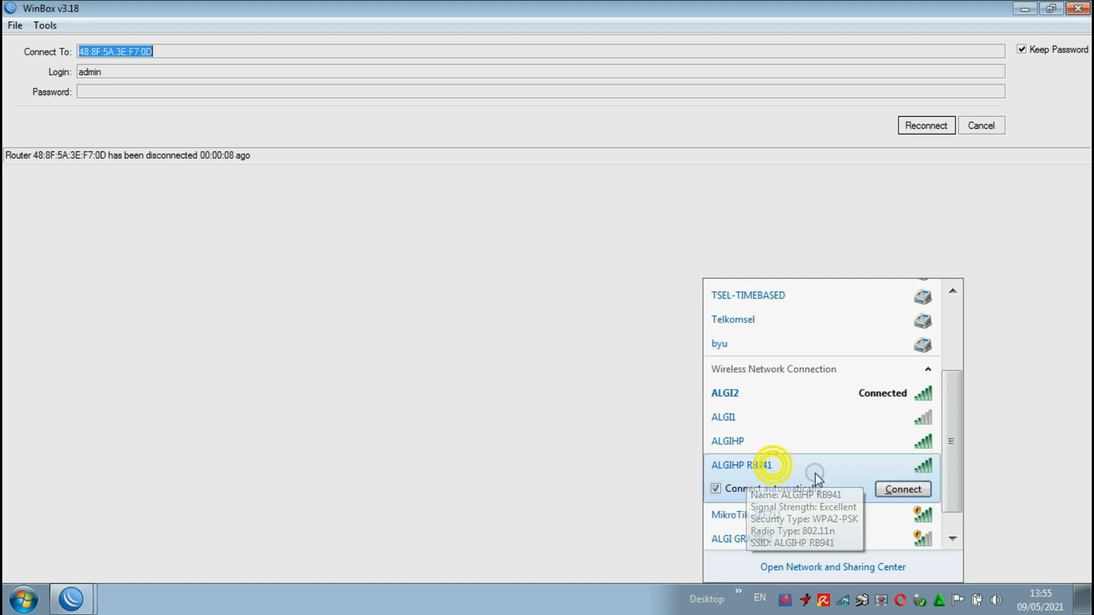
pyautogui.click(911, 491)
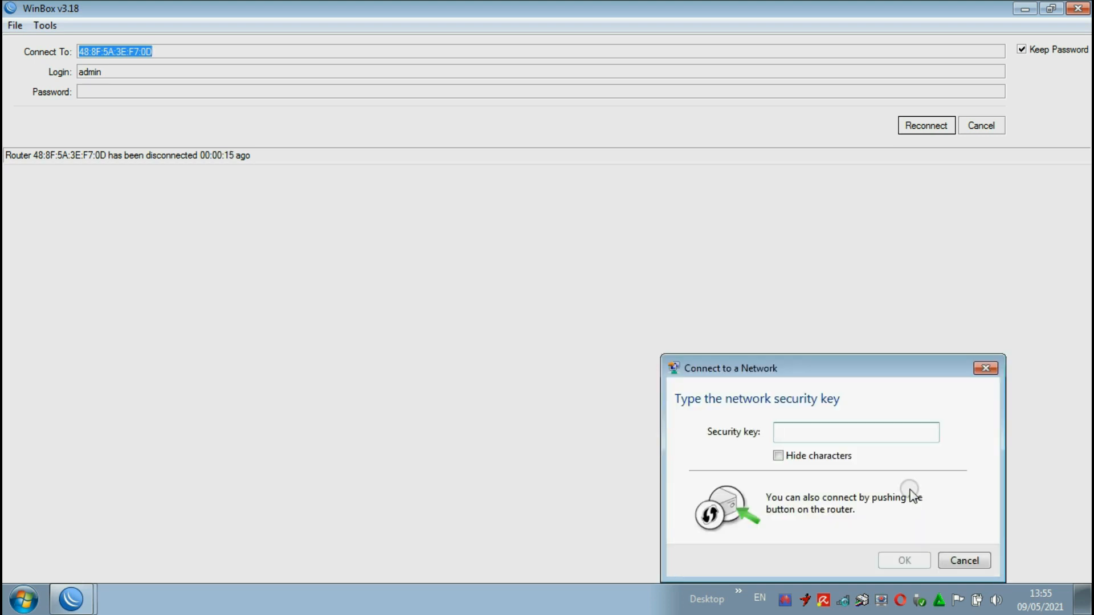
pyautogui.write('123456789')
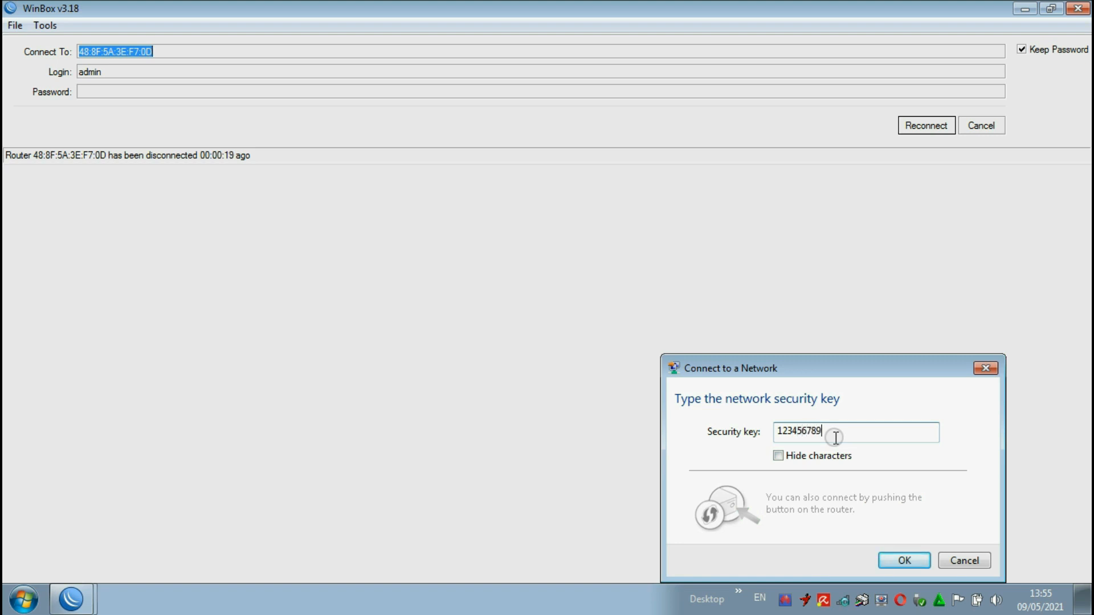
pyautogui.press('BackSpace')
pyautogui.click(901, 563)
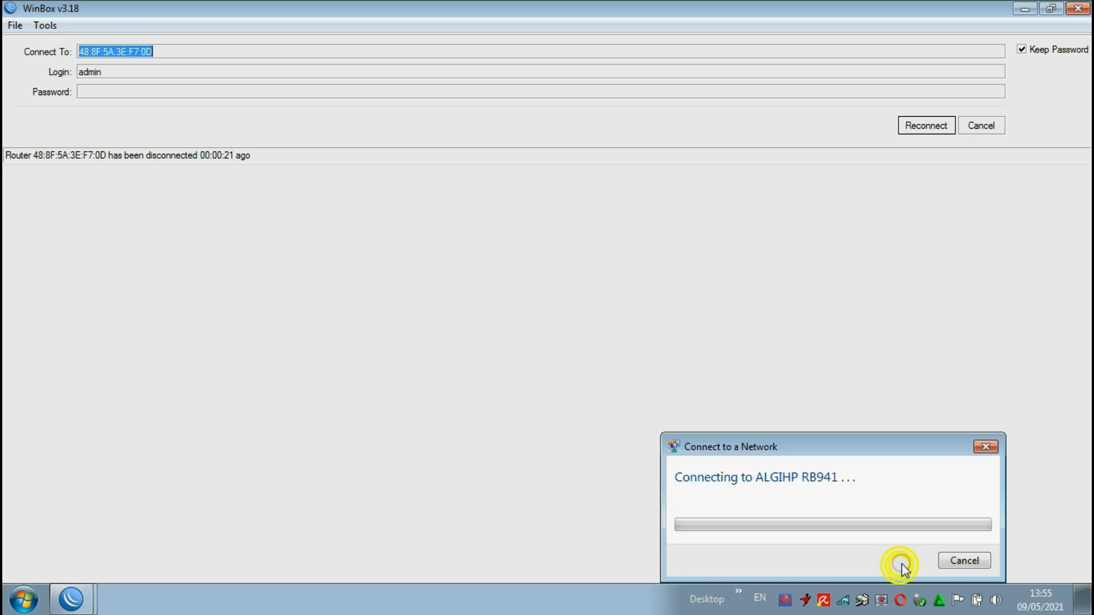
pyautogui.moveTo(815, 445); pyautogui.dragTo(739, 276)
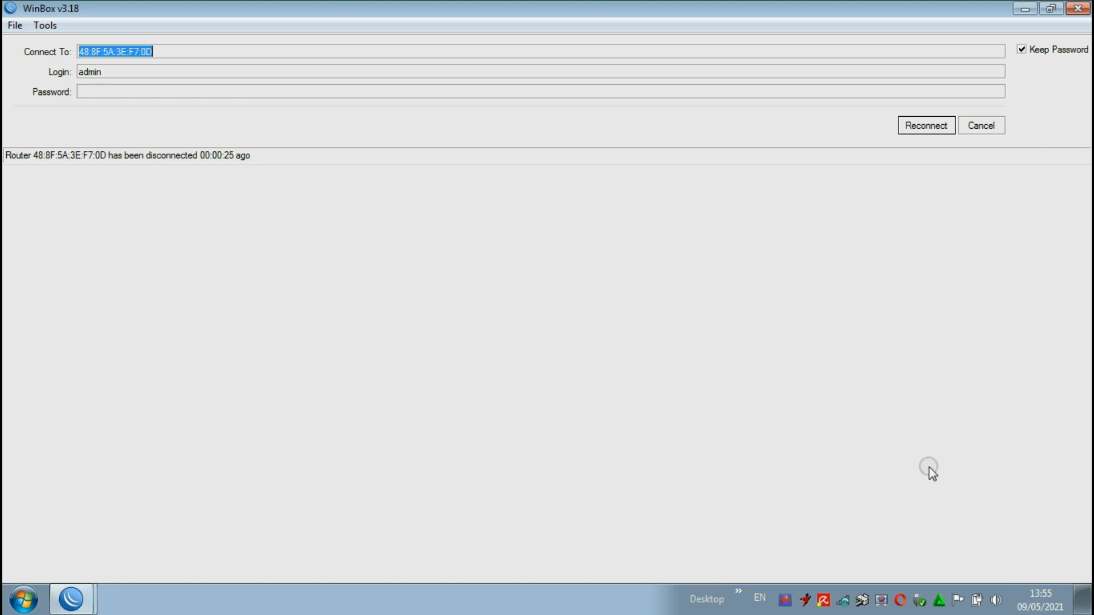
# Step: Set the ALGIHP RB941 network location to Public and check the connection status in the network list
pyautogui.click(842, 608)
pyautogui.click(488, 373)
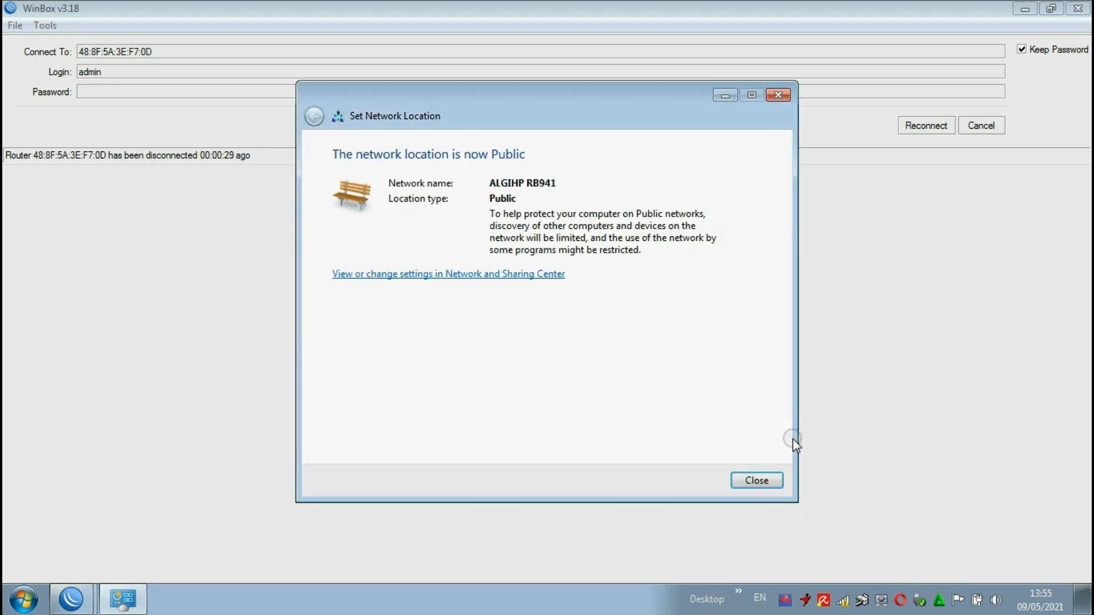
pyautogui.click(759, 478)
pyautogui.click(843, 600)
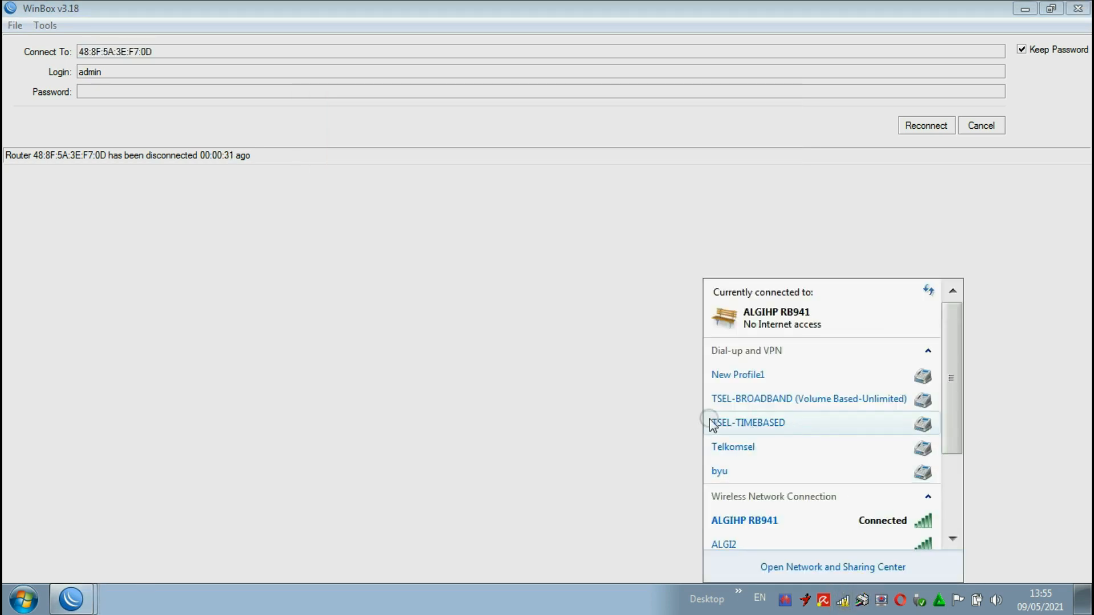
# Step: Switch to Chrome, bring up the hotspot login page at 10.10.10.1/login and reduce the page zoom to 100%
pyautogui.click(23, 600)
pyautogui.click(63, 177)
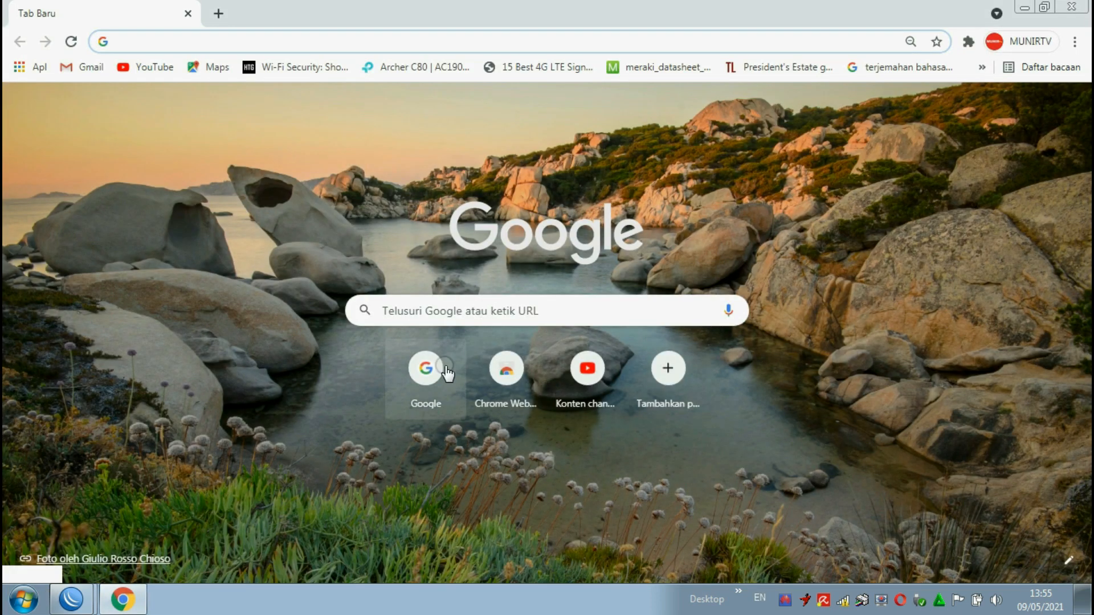
pyautogui.click(431, 369)
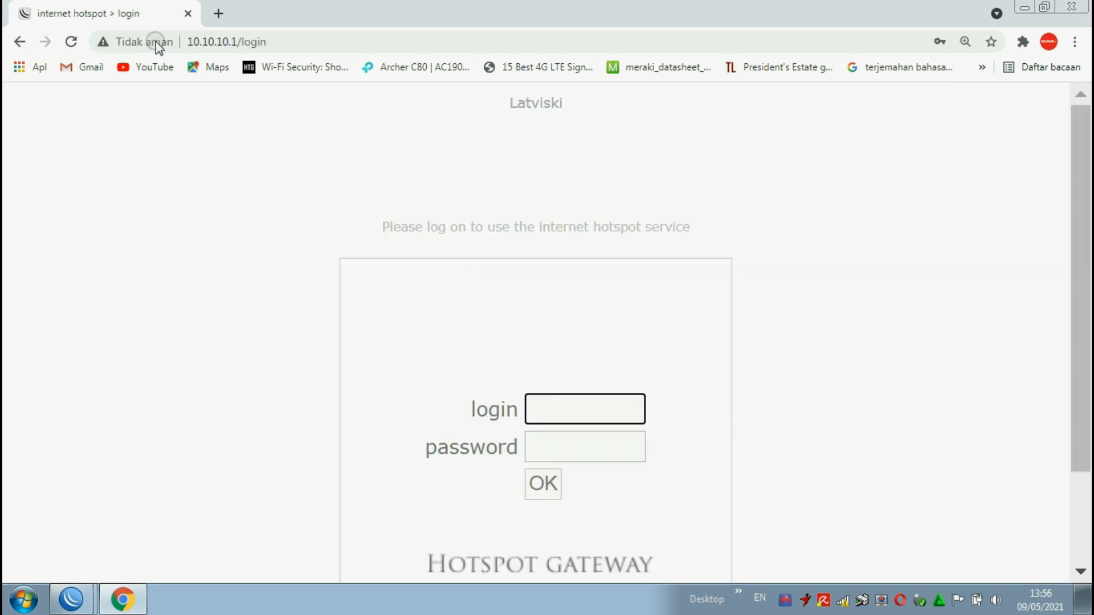
pyautogui.hotkey('ctrl', '-')
pyautogui.hotkey('ctrl', '-')
pyautogui.hotkey('ctrl', '-')
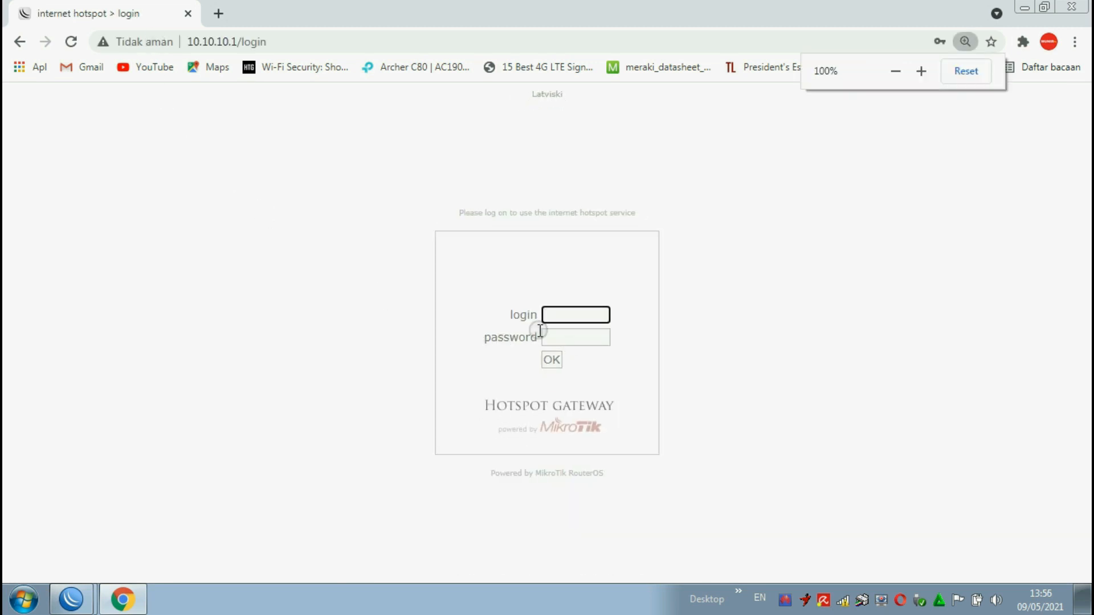
# Step: Check the details of the ALGIHP RB941 connection in the list of wireless networks
pyautogui.click(843, 600)
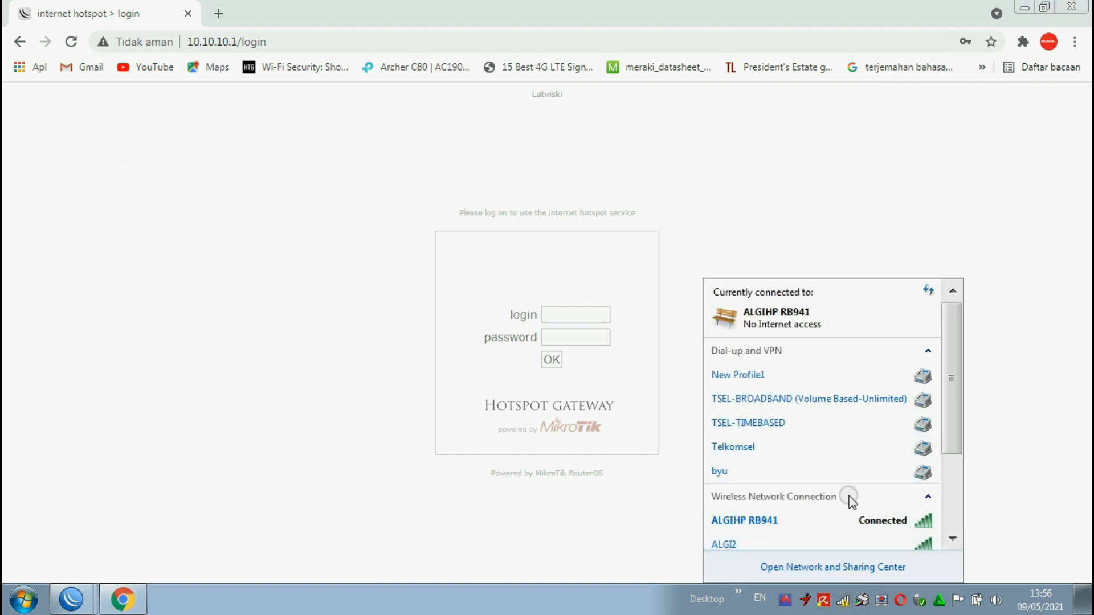
pyautogui.scroll(-1, 808, 521)
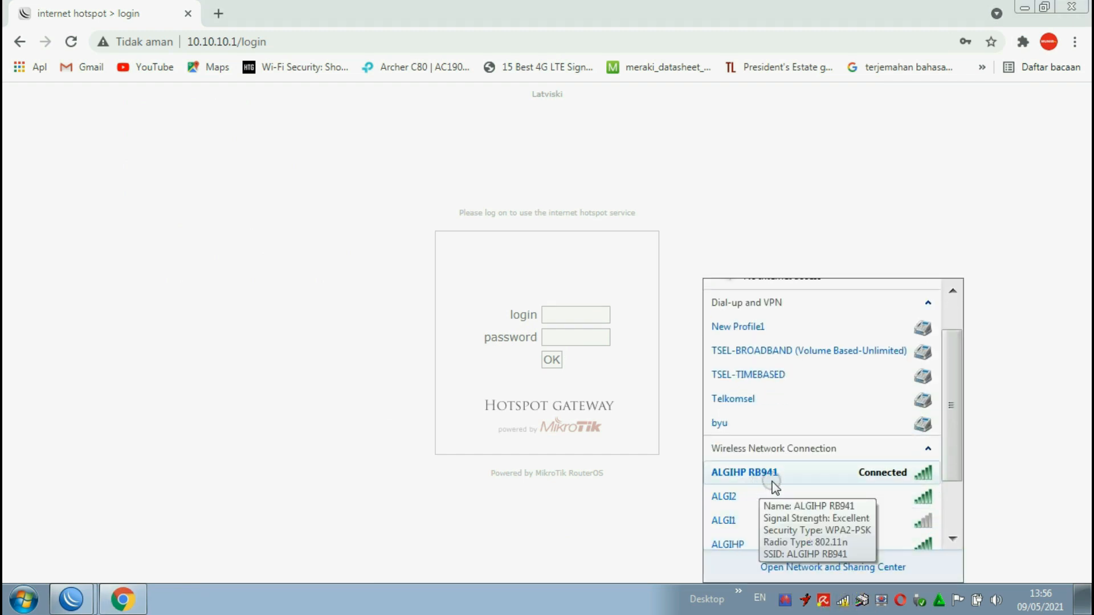
# Step: Log in to the hotspot page as user1, entering the account password
pyautogui.click(564, 315)
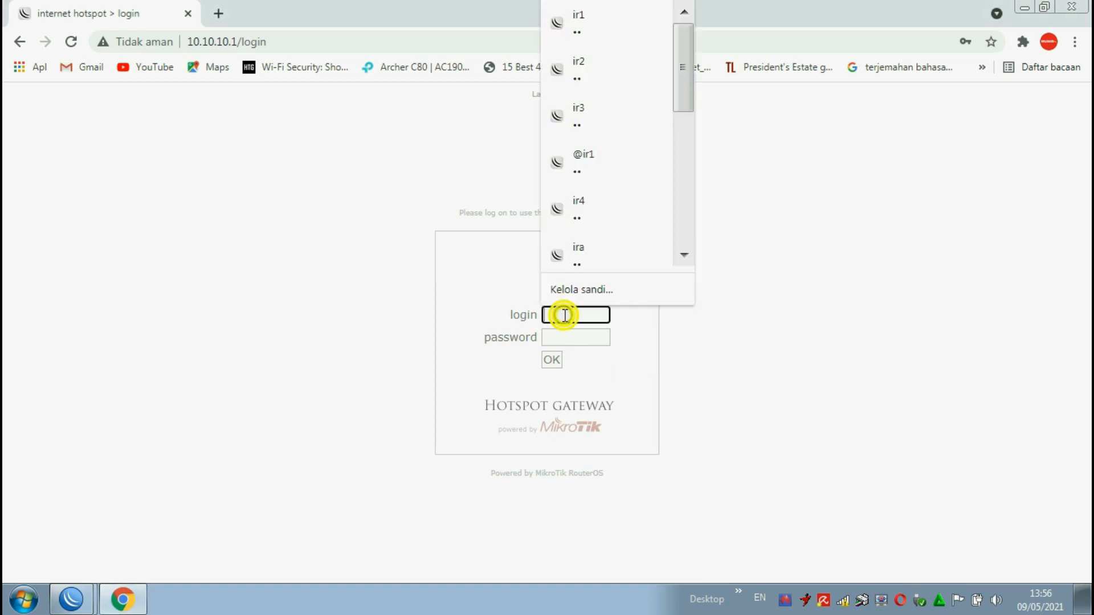
pyautogui.write('uji2')
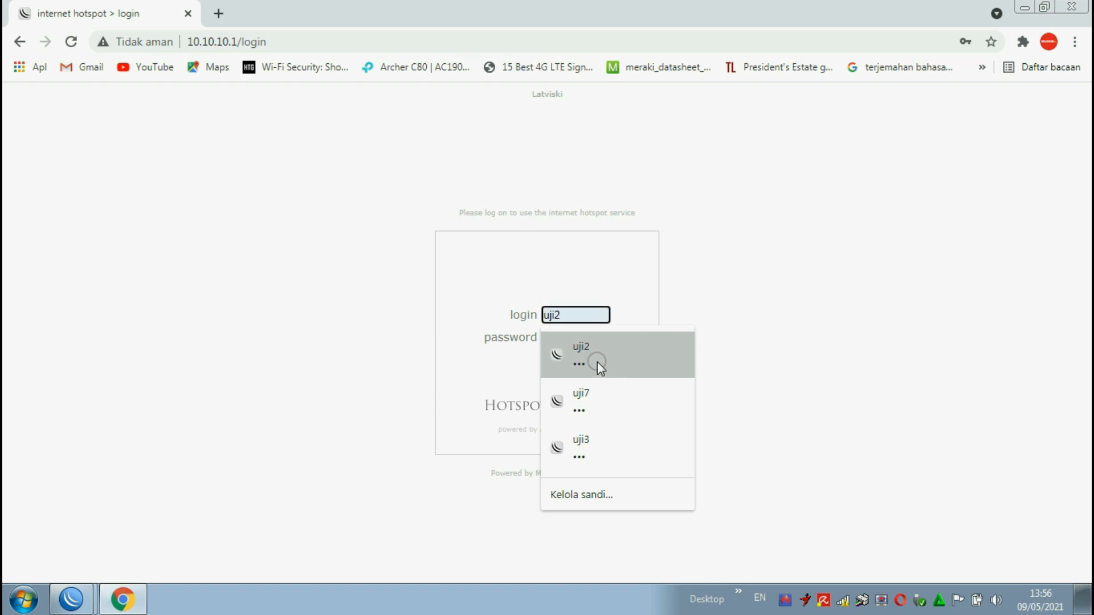
pyautogui.write('ser1')
pyautogui.click(575, 350)
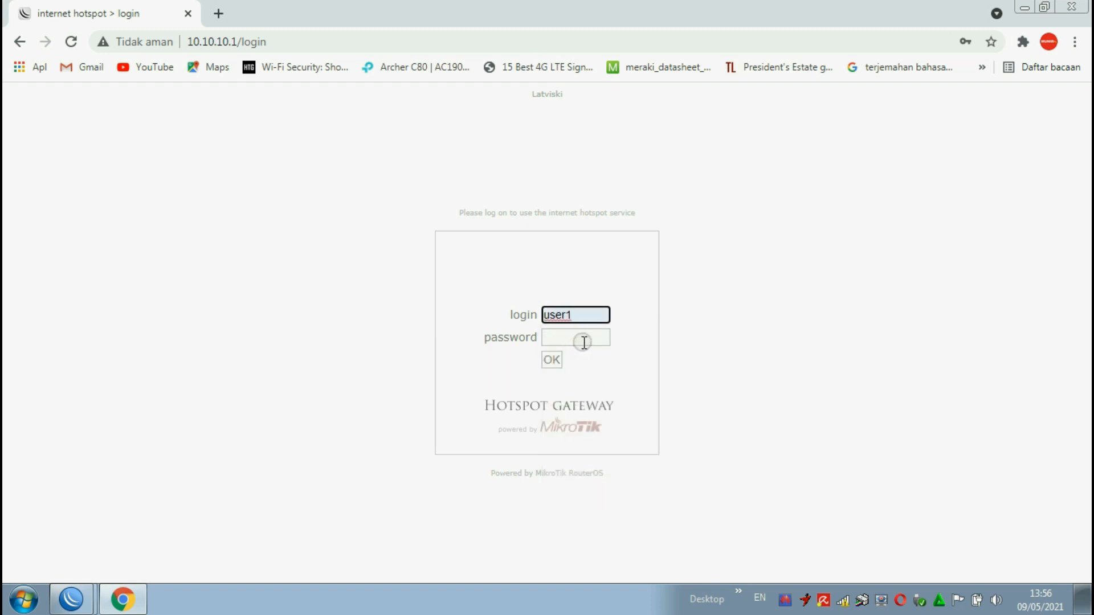
pyautogui.click(584, 342)
pyautogui.write('•••')
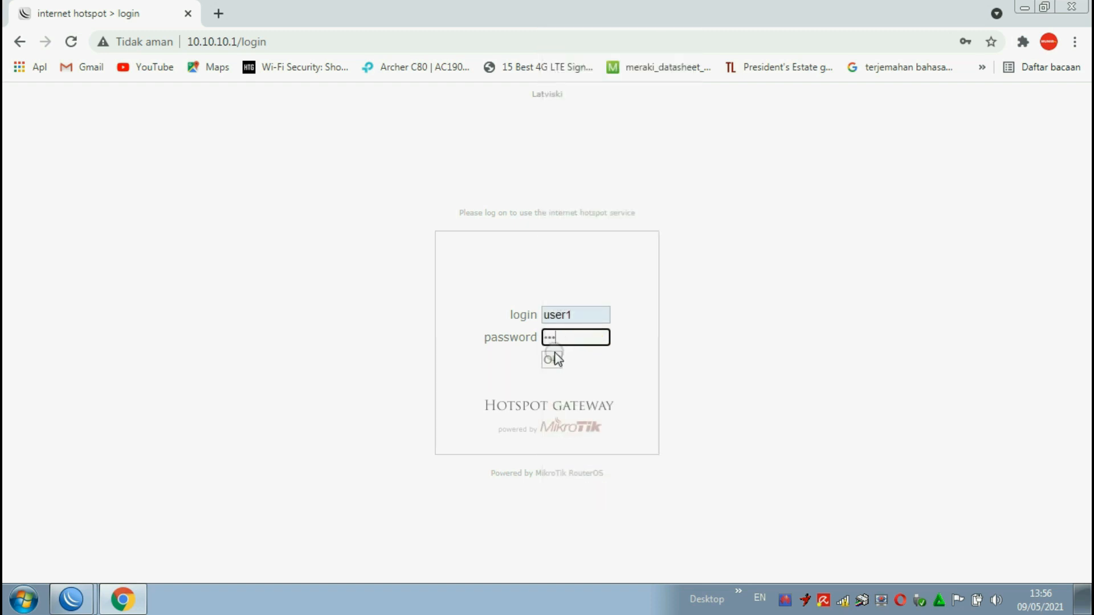
pyautogui.click(551, 359)
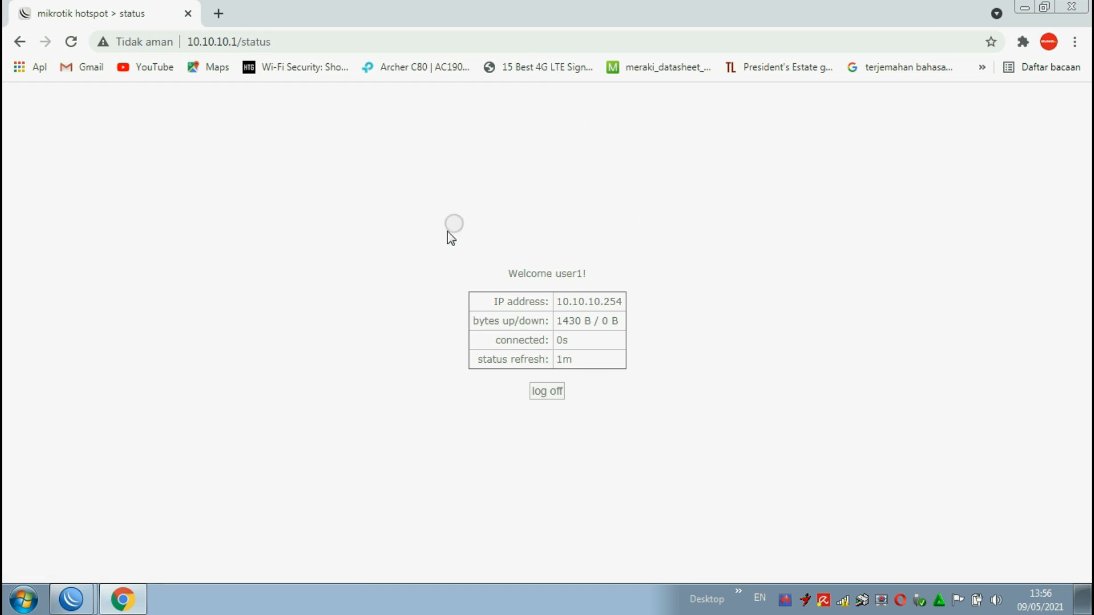
# Step: Load Google in a new browser tab and check the ALGIHP RB941 internet access status in the network list before and after
pyautogui.click(843, 600)
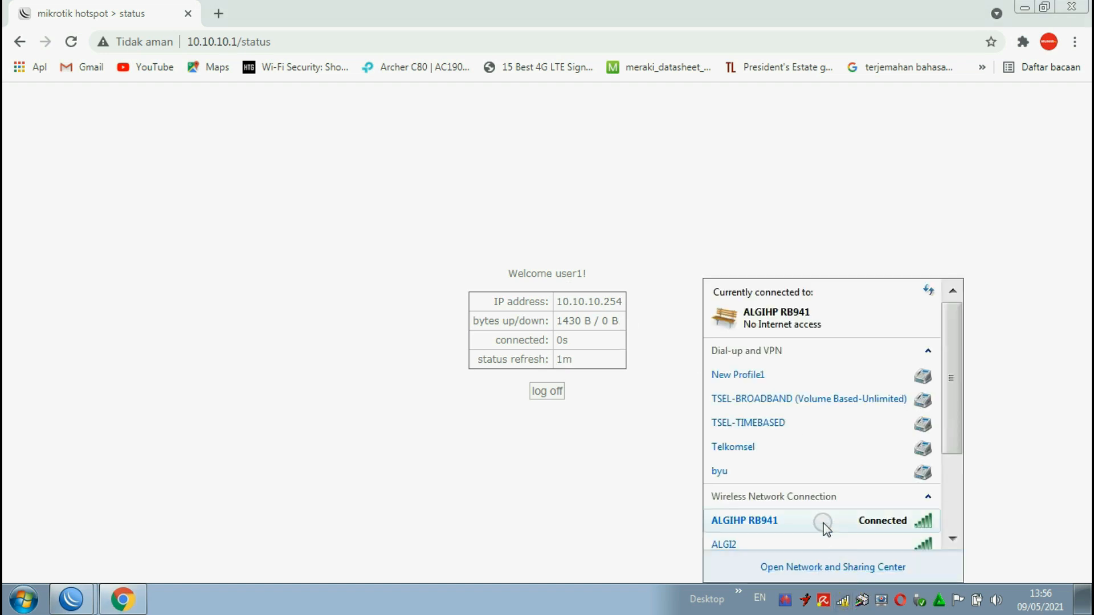
pyautogui.scroll(-1, 820, 515)
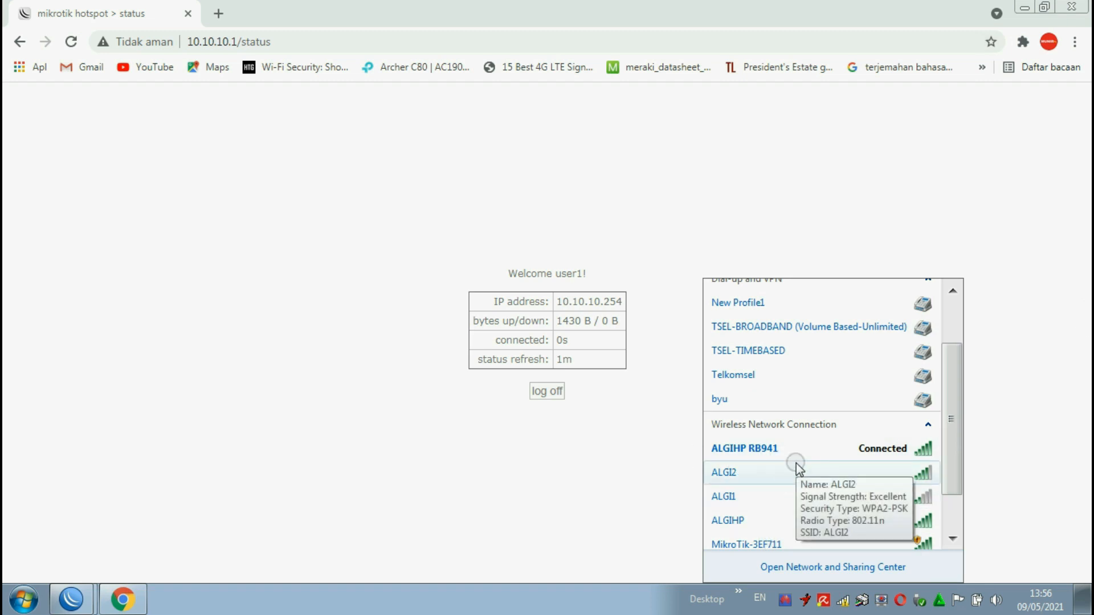
pyautogui.click(219, 13)
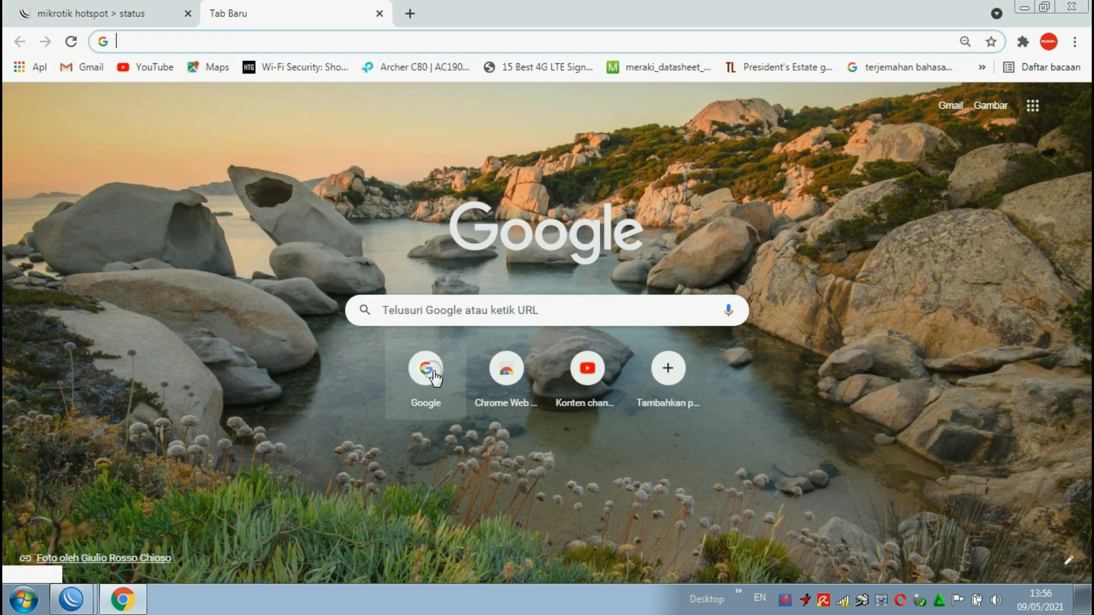
pyautogui.click(434, 377)
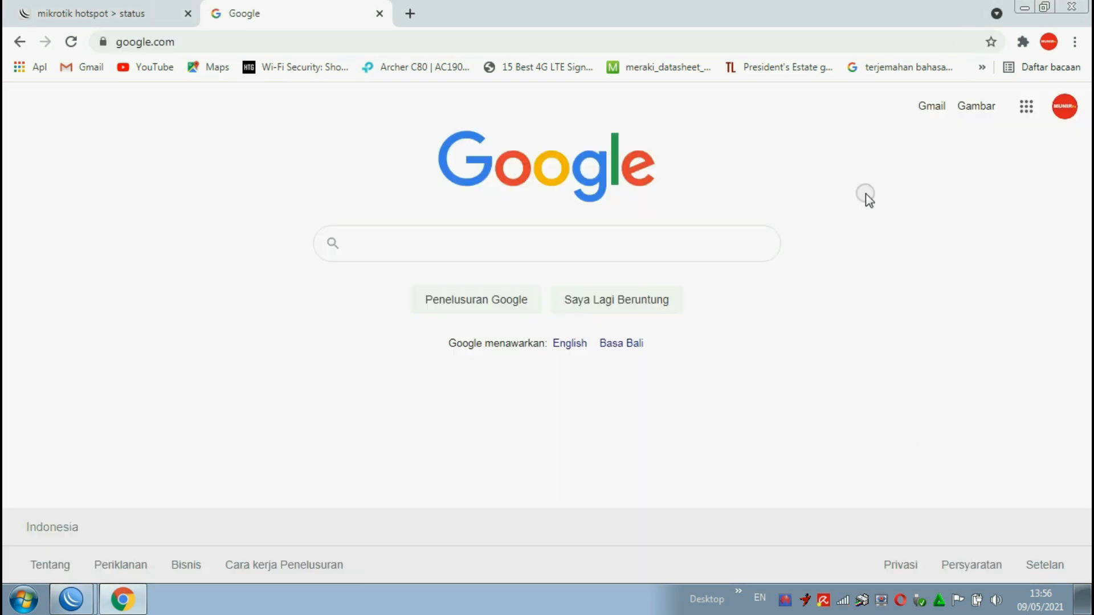
pyautogui.click(842, 600)
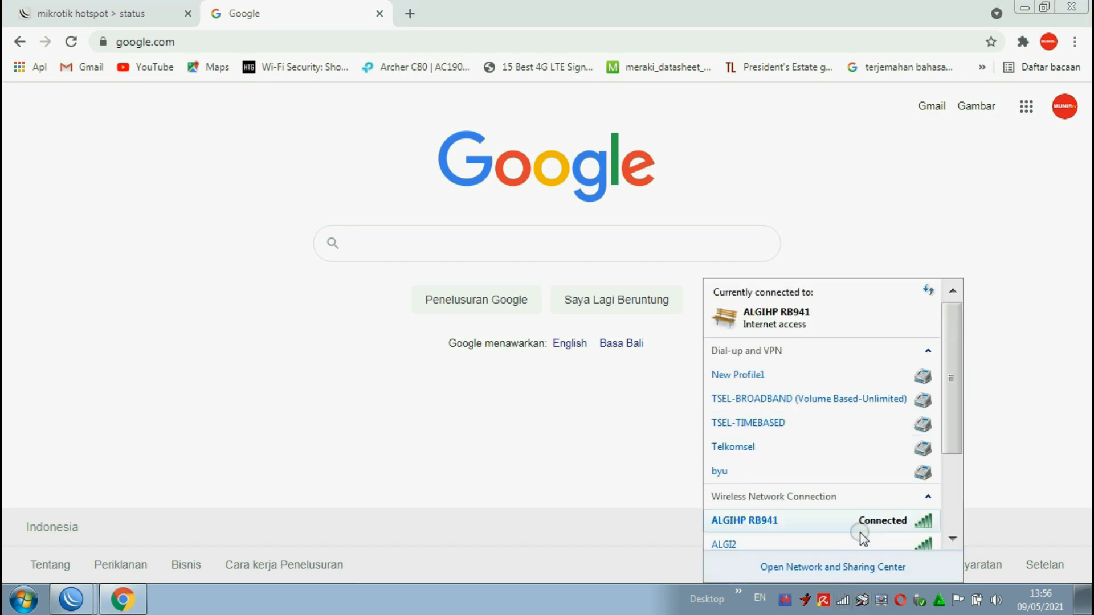
# Step: Open YouTube from the Google page and check the ALGIHP RB941 connection in the list of wireless networks
pyautogui.click(1040, 117)
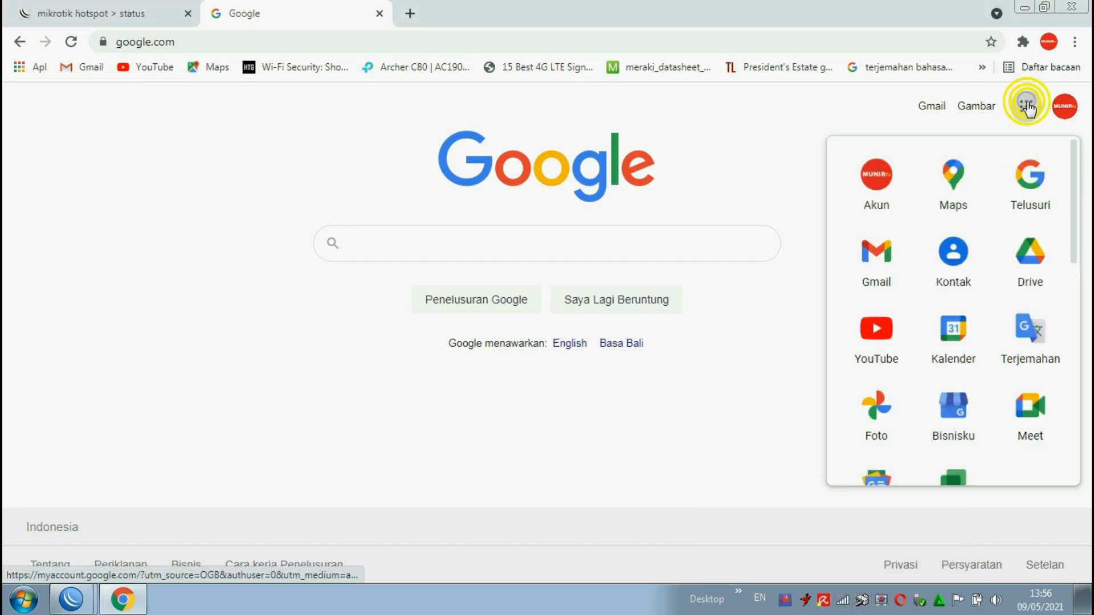
pyautogui.click(877, 332)
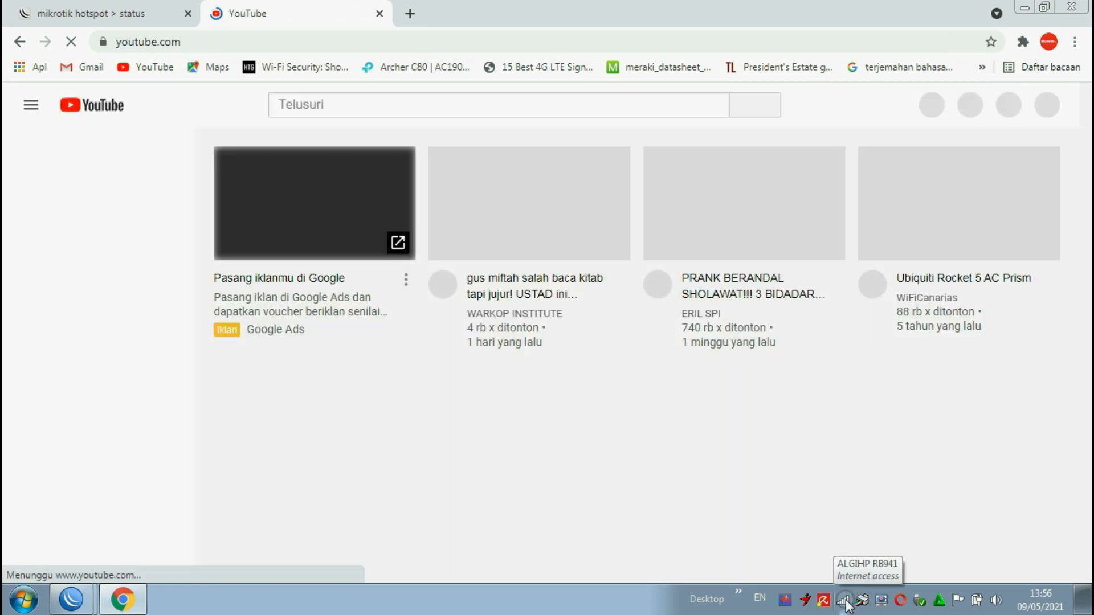
pyautogui.click(844, 599)
pyautogui.scroll(-1, 854, 518)
pyautogui.scroll(-1, 853, 519)
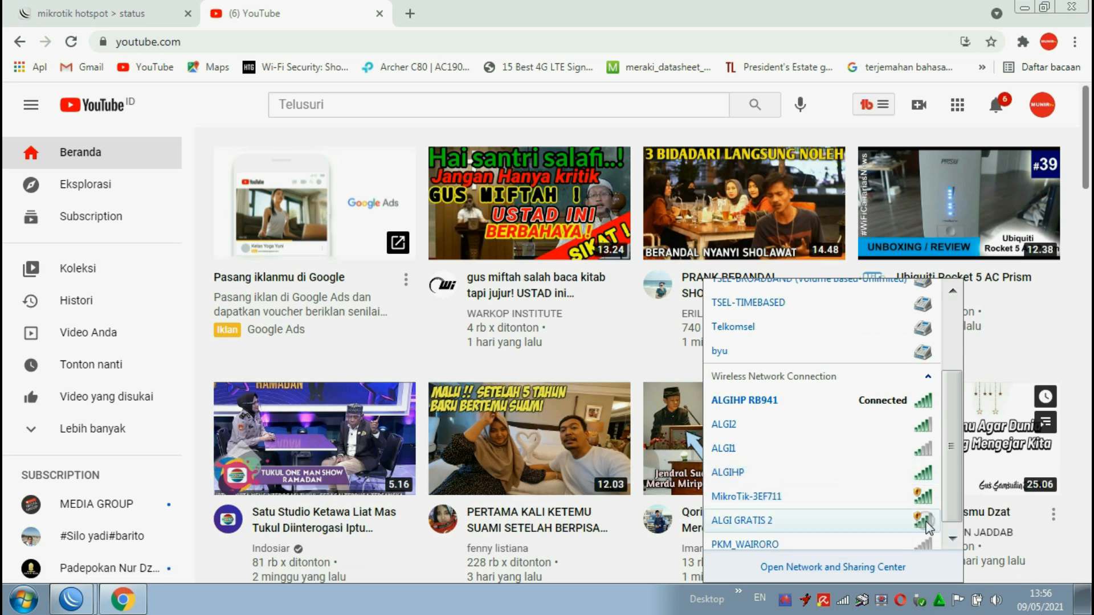
pyautogui.scroll(-1, 781, 524)
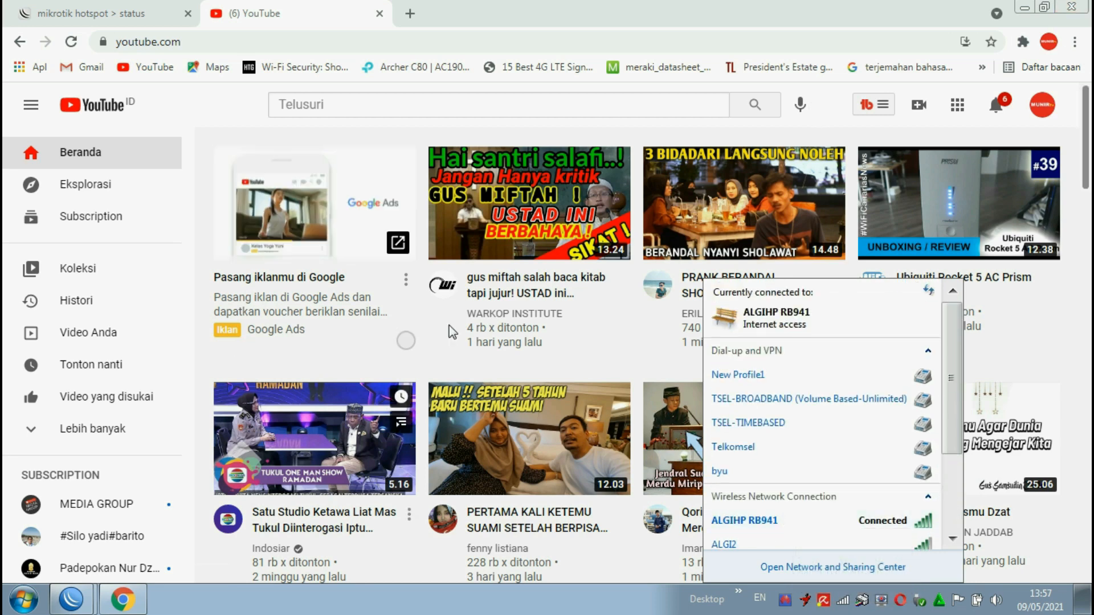
# Step: Switch to WinBox, cancel the dropped session, refresh the neighbors and connect to the RB941-2nD at 4A:8F:5A:3E:F7:11 as admin
pyautogui.click(74, 599)
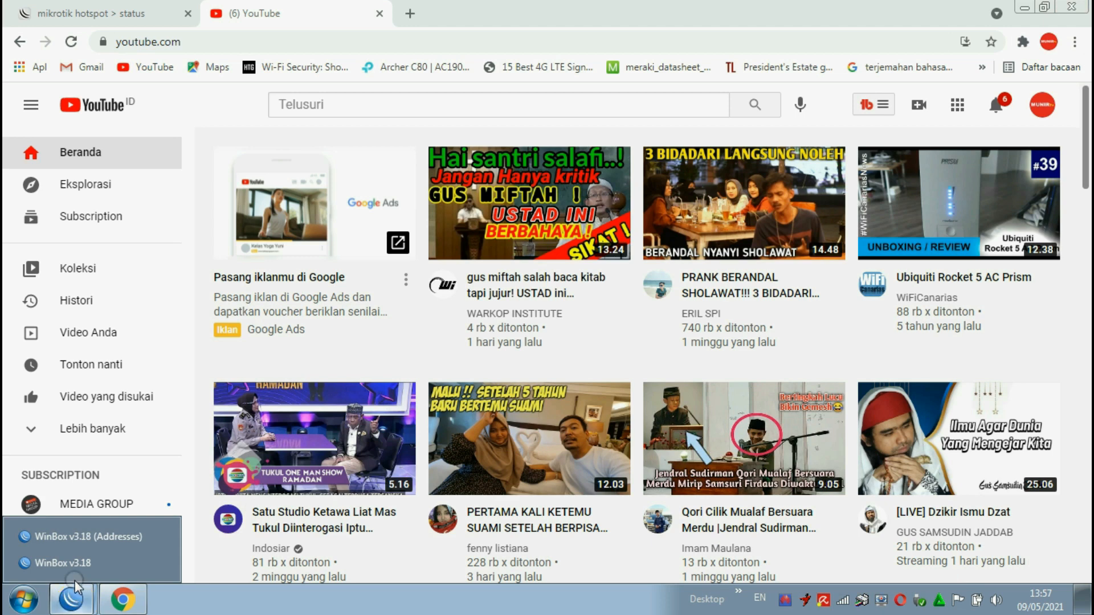
pyautogui.click(76, 563)
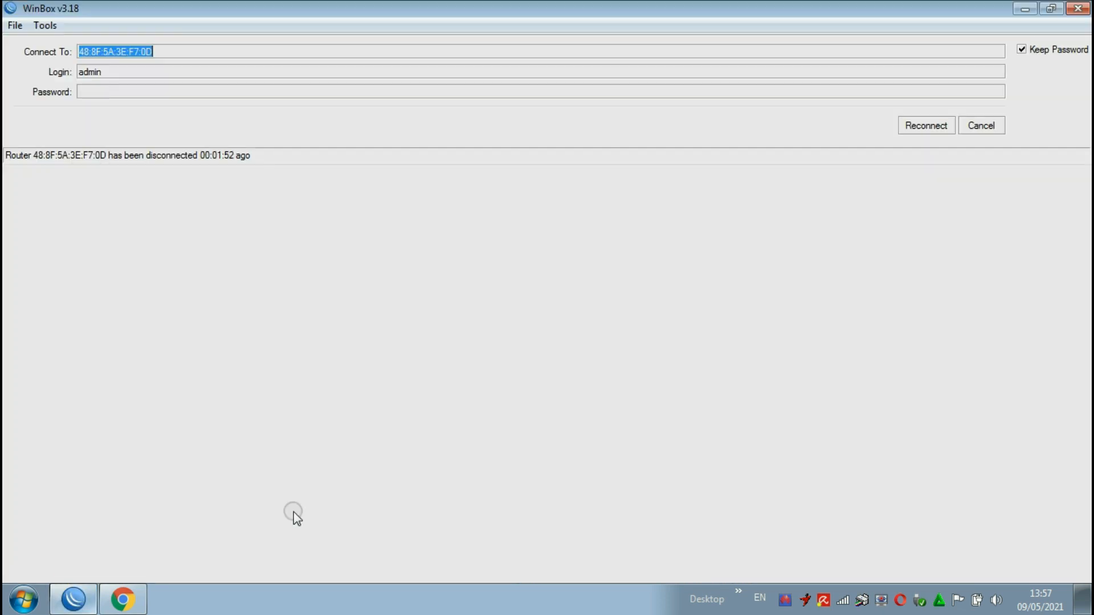
pyautogui.click(978, 126)
pyautogui.click(57, 206)
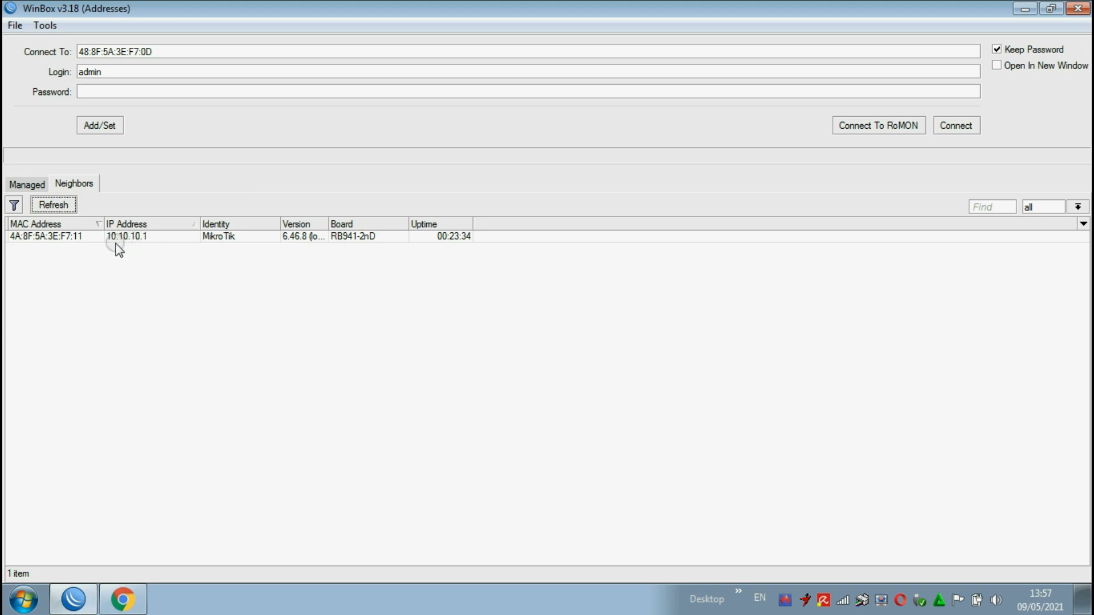
pyautogui.click(56, 237)
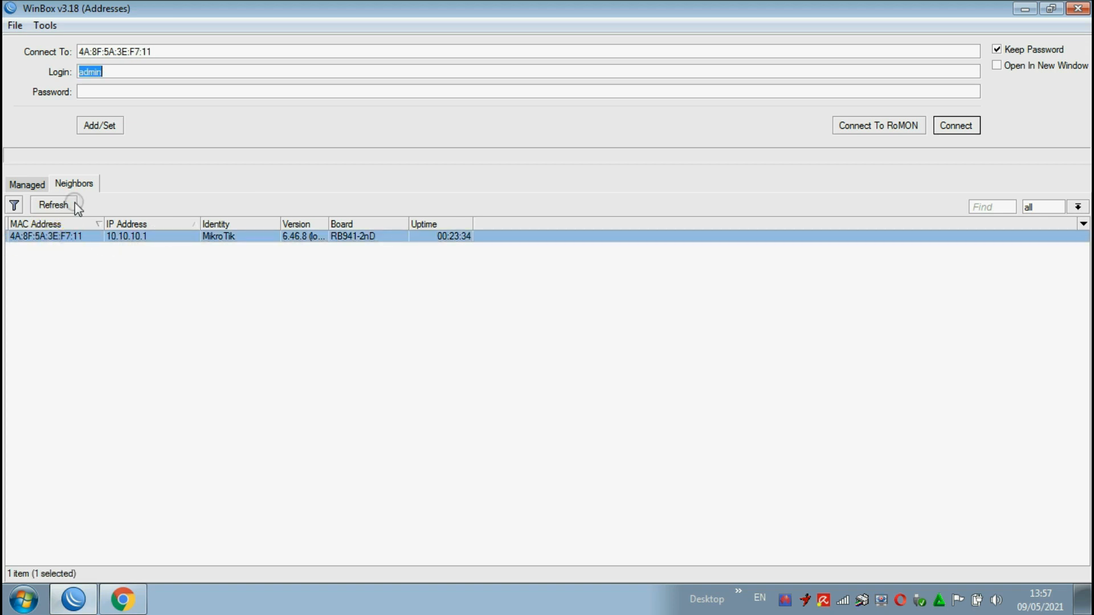
pyautogui.click(973, 130)
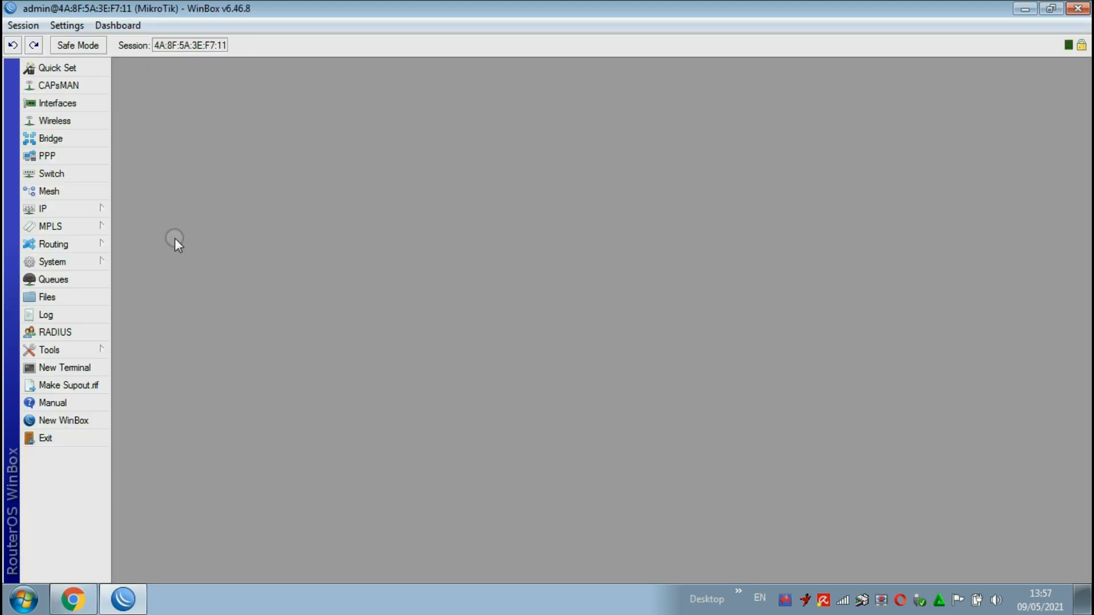
# Step: Check the user1 session among the active hotspot users
pyautogui.click(46, 209)
pyautogui.click(153, 266)
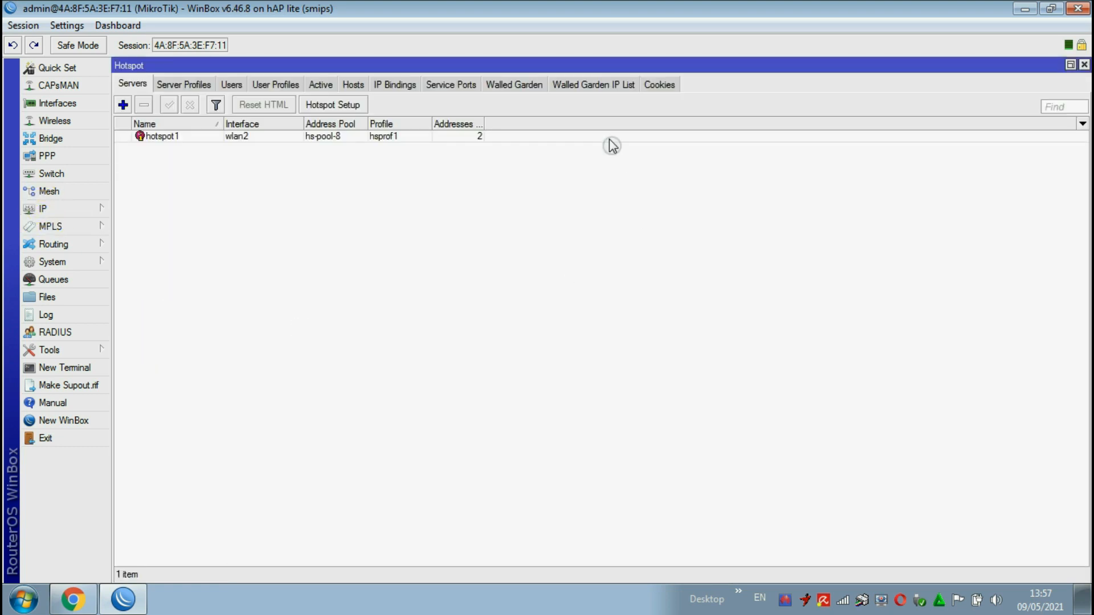
pyautogui.click(321, 84)
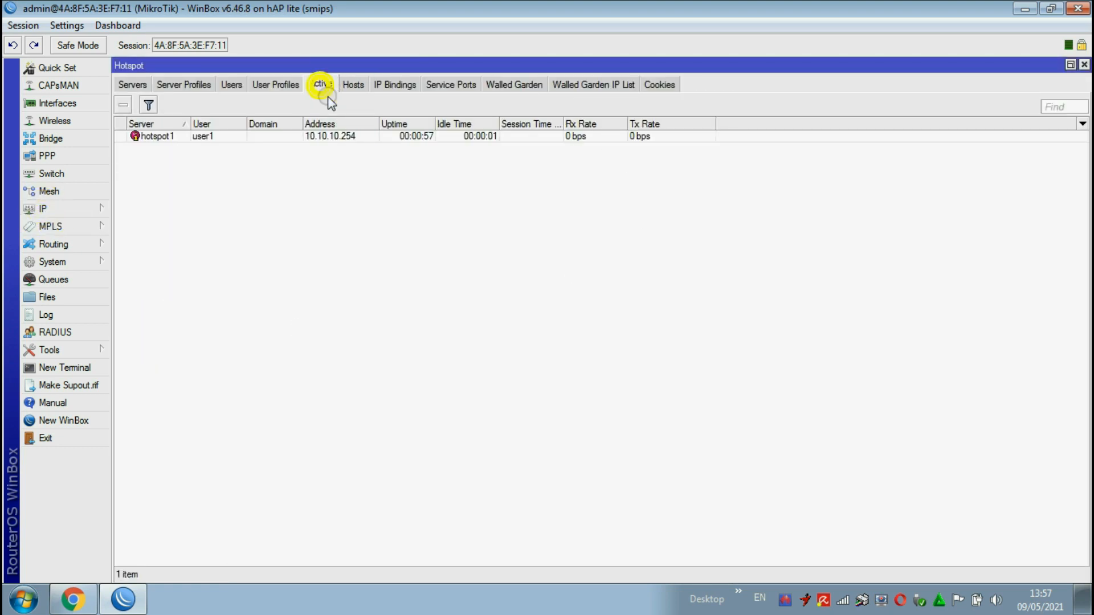
pyautogui.click(214, 136)
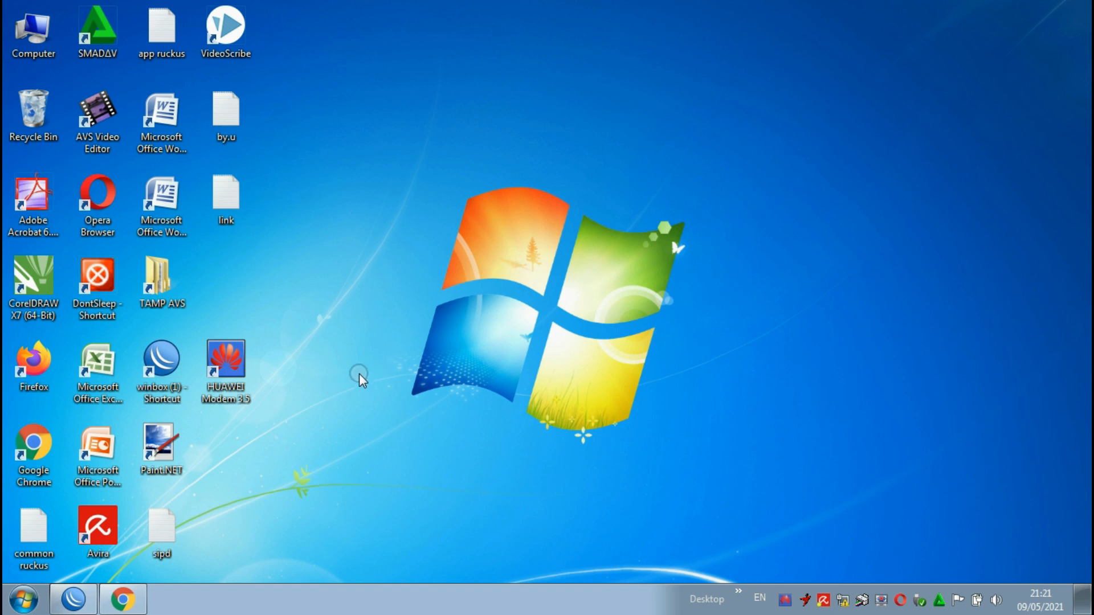
# Step: Start WinBox, connect to the RB941-2nD at 48:8F:5A:3E:F7:0D as admin in a maximized window and close the Hotspot window
pyautogui.doubleClick(160, 360)
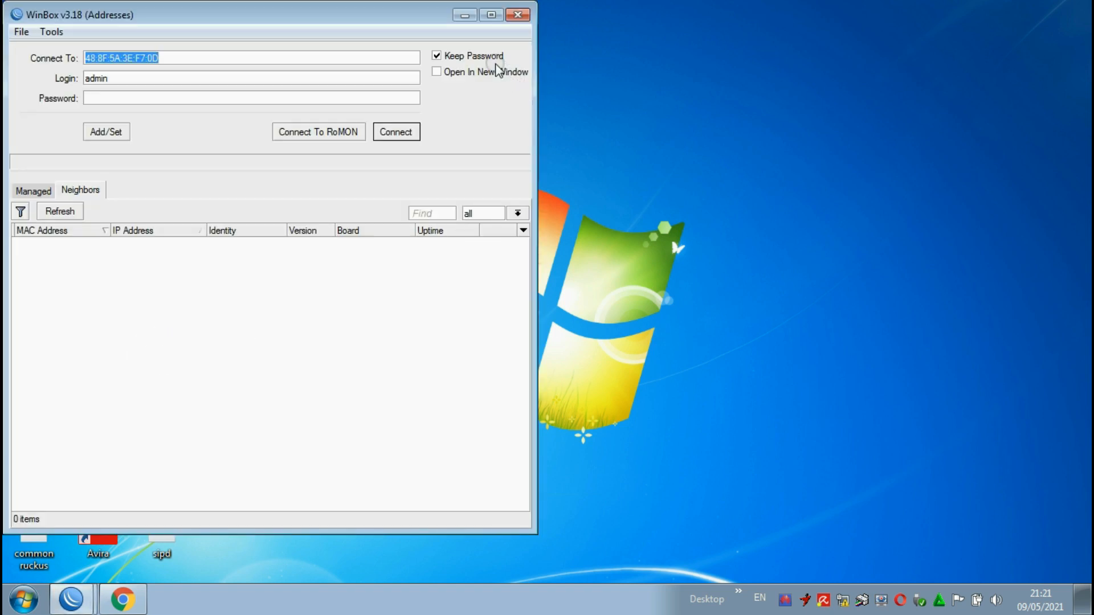
pyautogui.moveTo(424, 11); pyautogui.dragTo(574, 22)
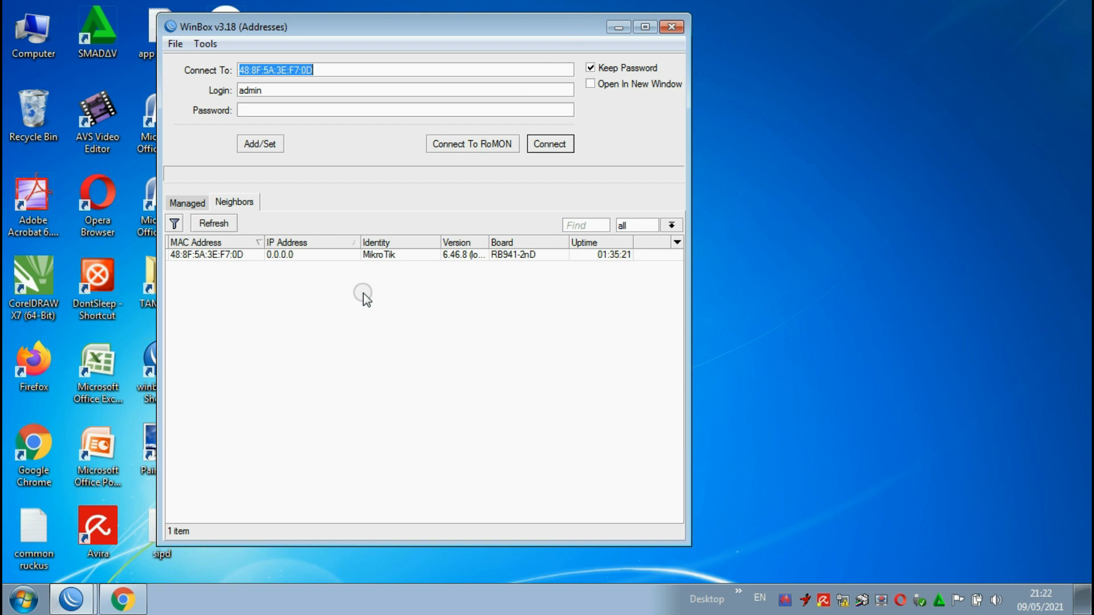
pyautogui.click(208, 257)
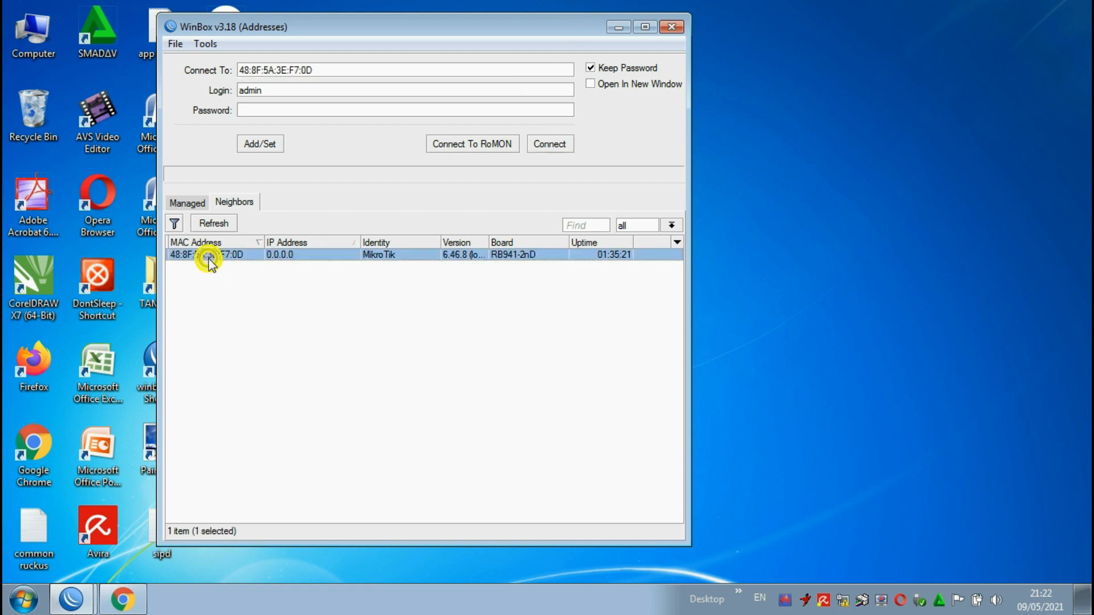
pyautogui.click(549, 144)
pyautogui.click(646, 29)
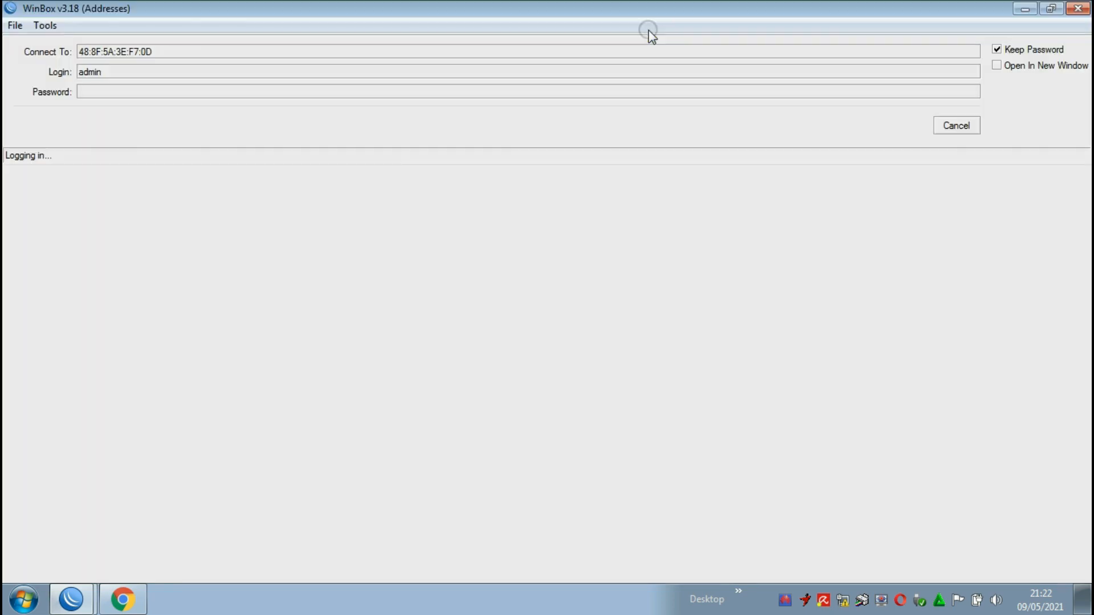
pyautogui.click(955, 127)
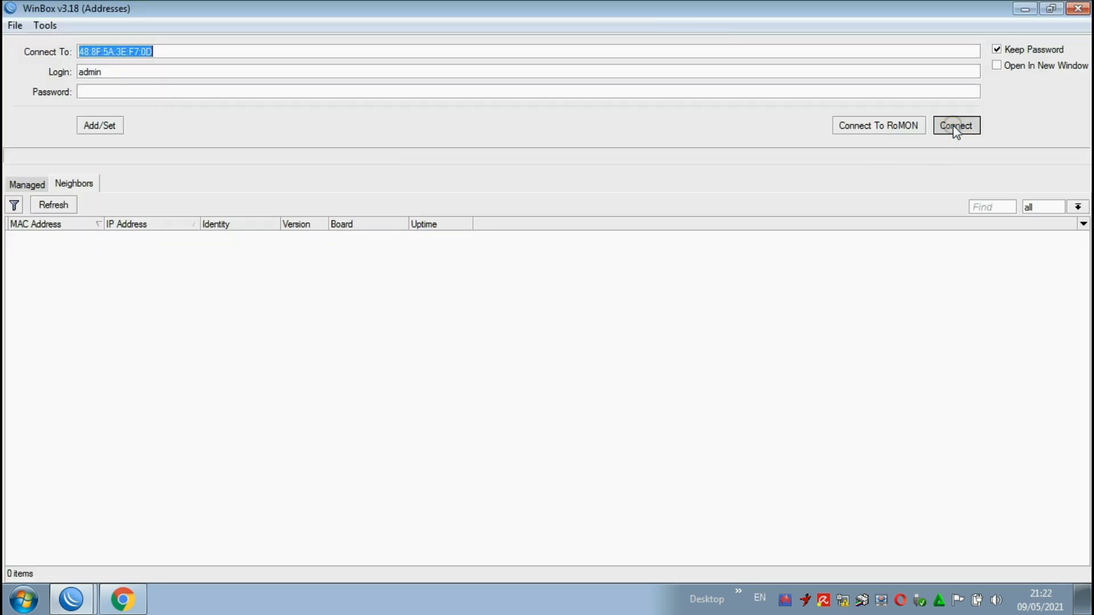
pyautogui.click(955, 127)
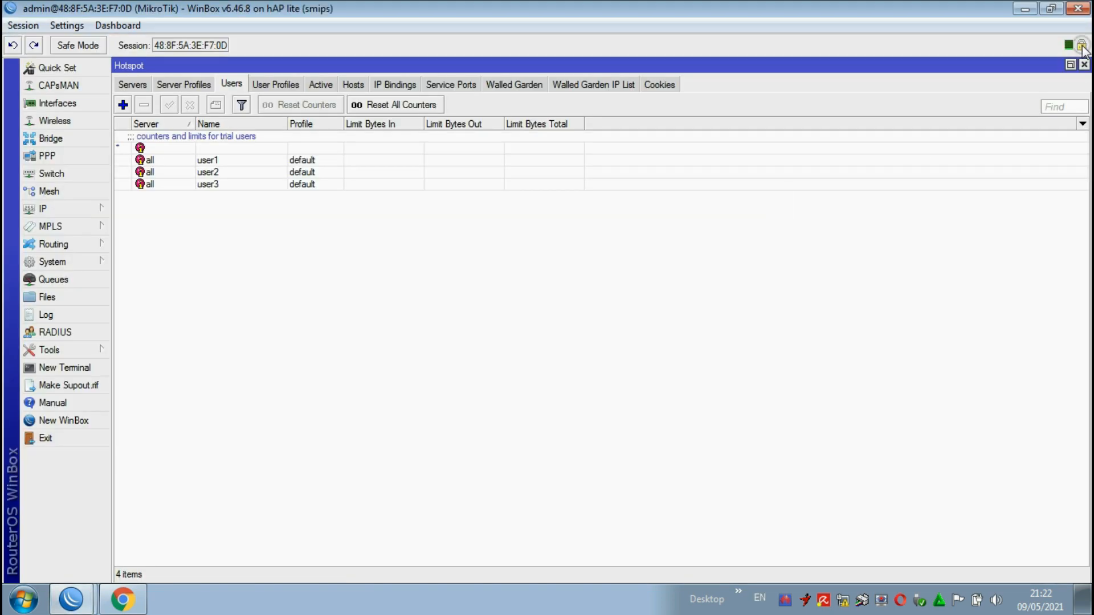
pyautogui.click(1084, 64)
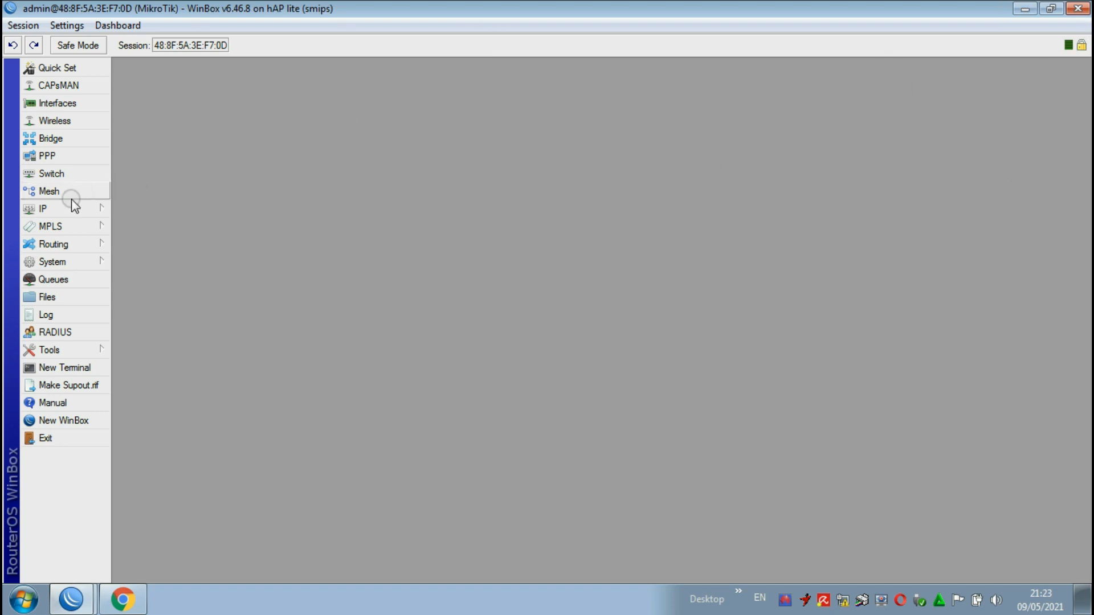
# Step: Examine the ether1, ether2 and wlan1 entries in the router's interface list, then close the list
pyautogui.click(60, 212)
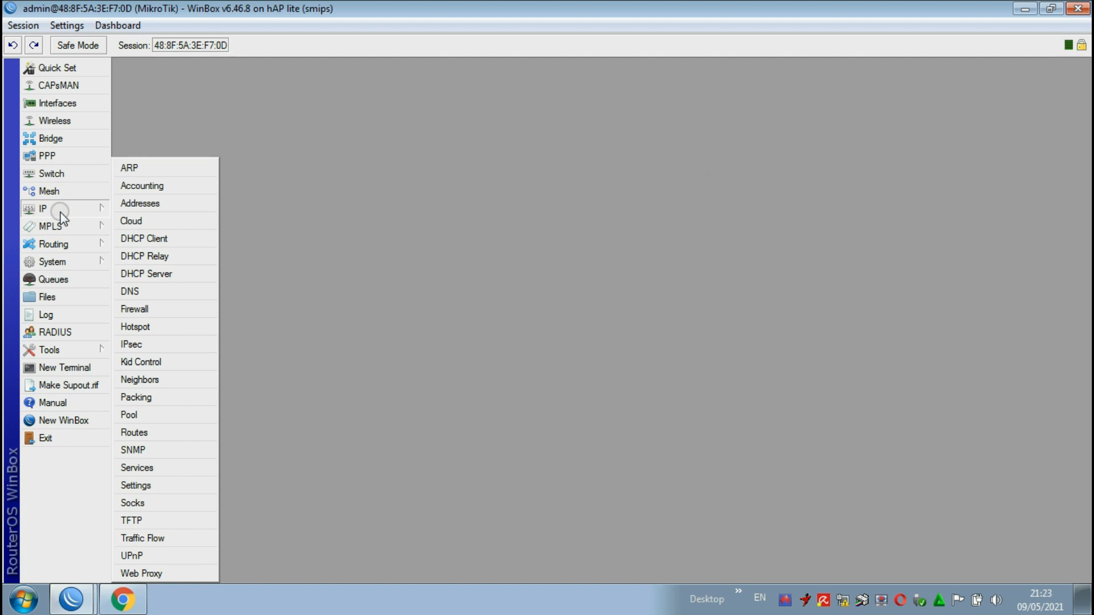
pyautogui.click(84, 108)
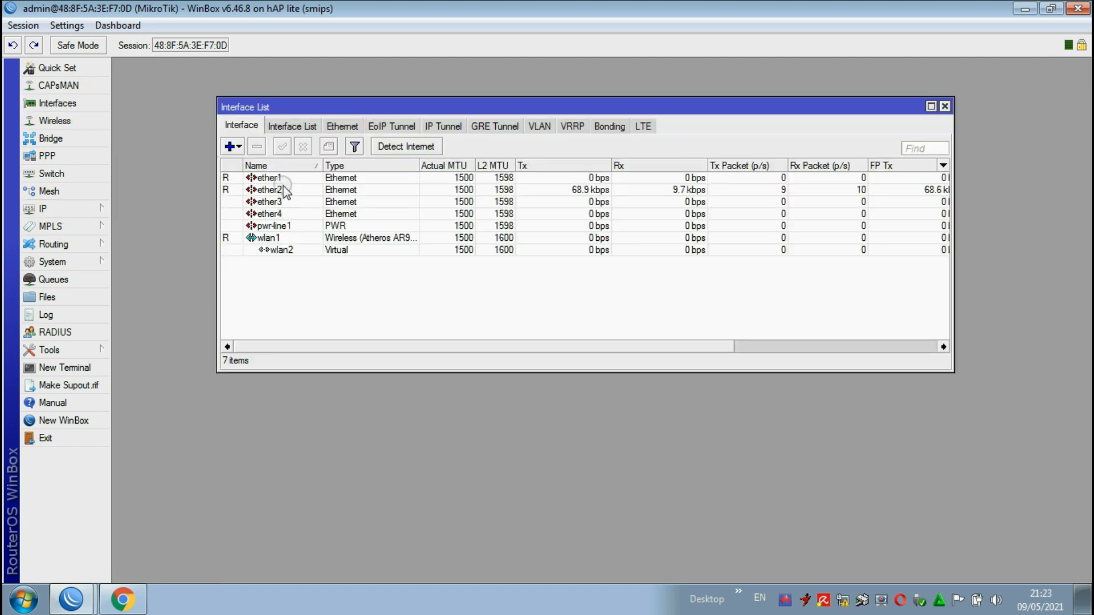
pyautogui.click(287, 179)
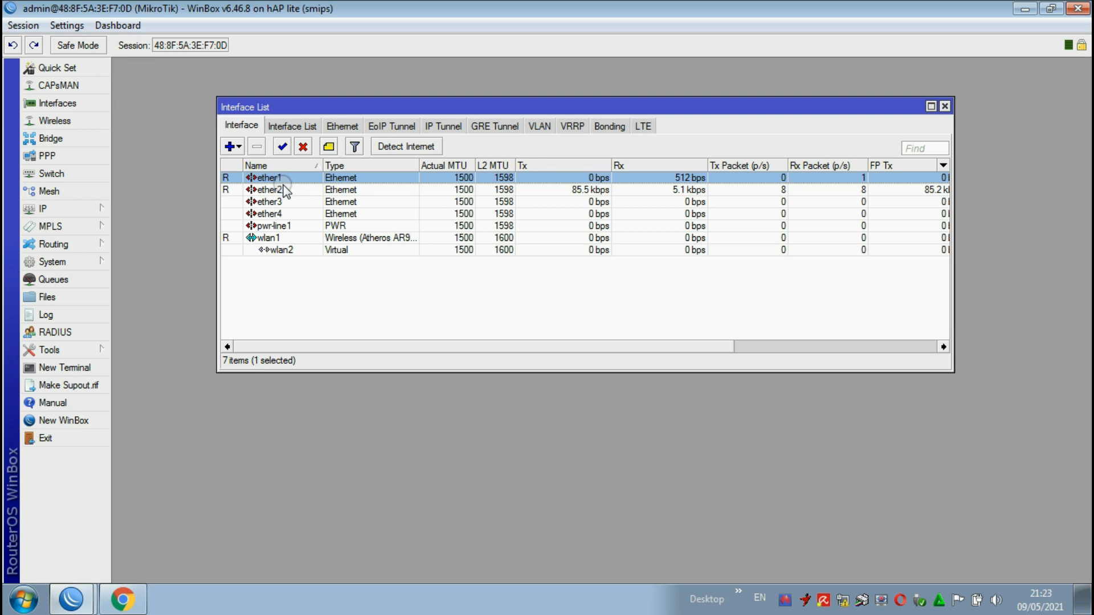
pyautogui.click(290, 192)
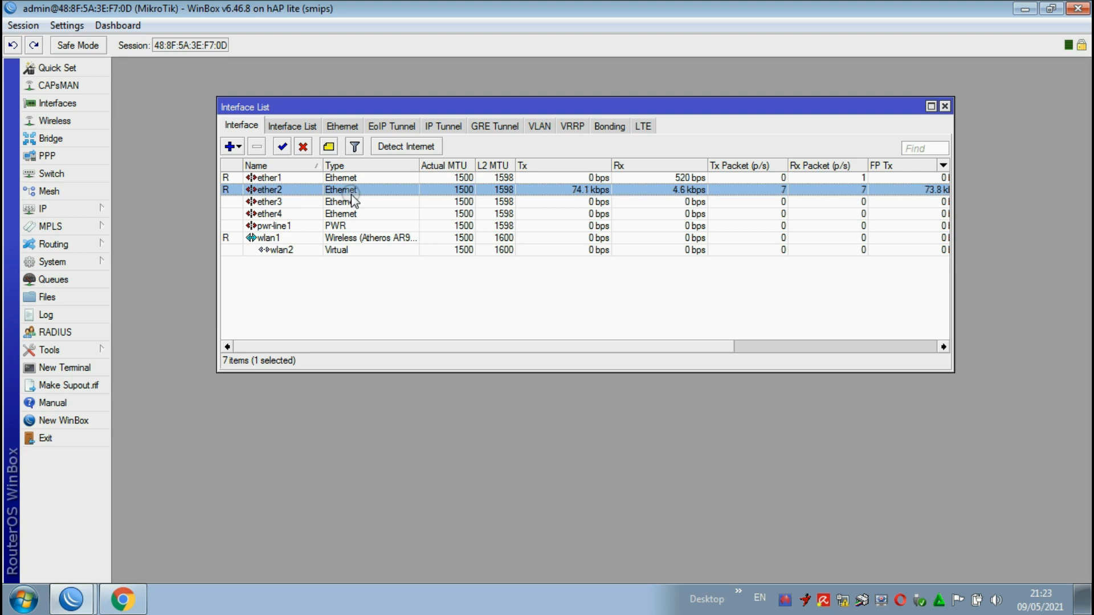
pyautogui.click(275, 241)
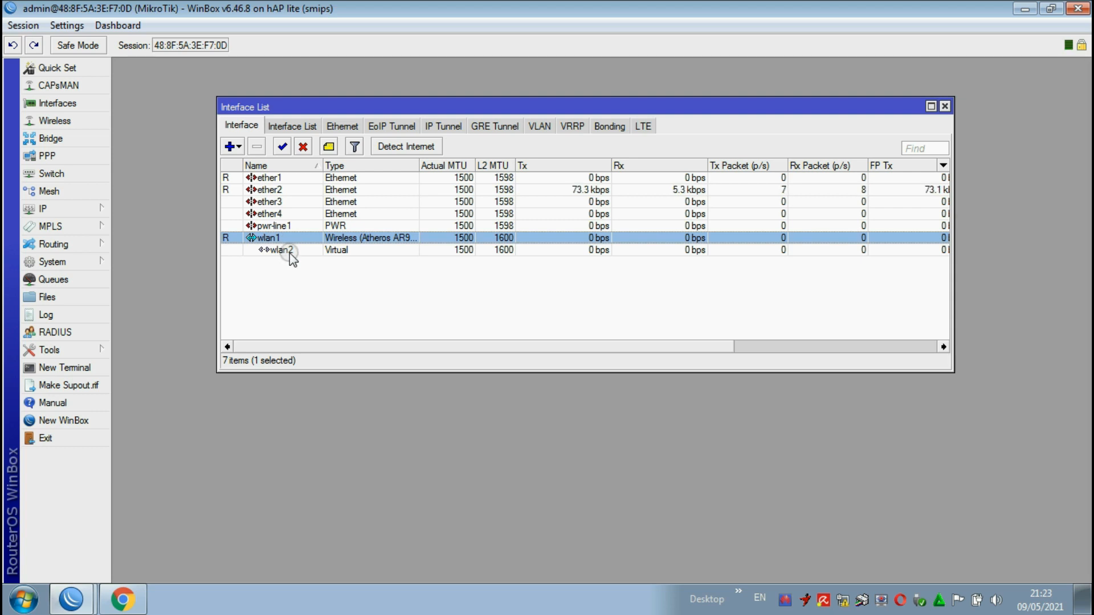
pyautogui.click(945, 106)
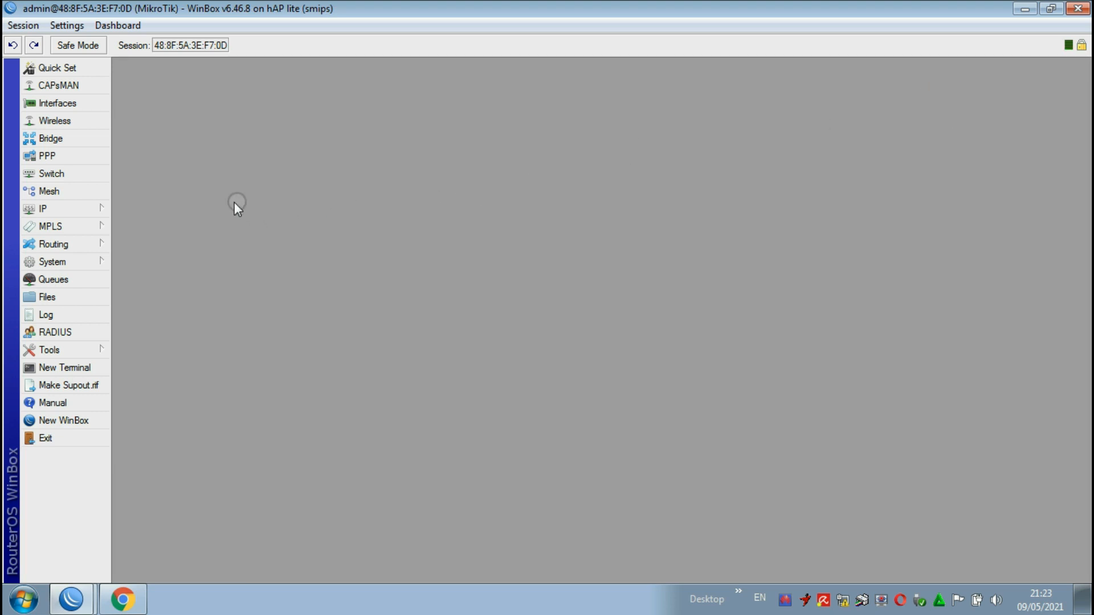
# Step: Add a DHCP client on the ether1 interface, keeping peer DNS, peer NTP and the default route enabled
pyautogui.click(77, 209)
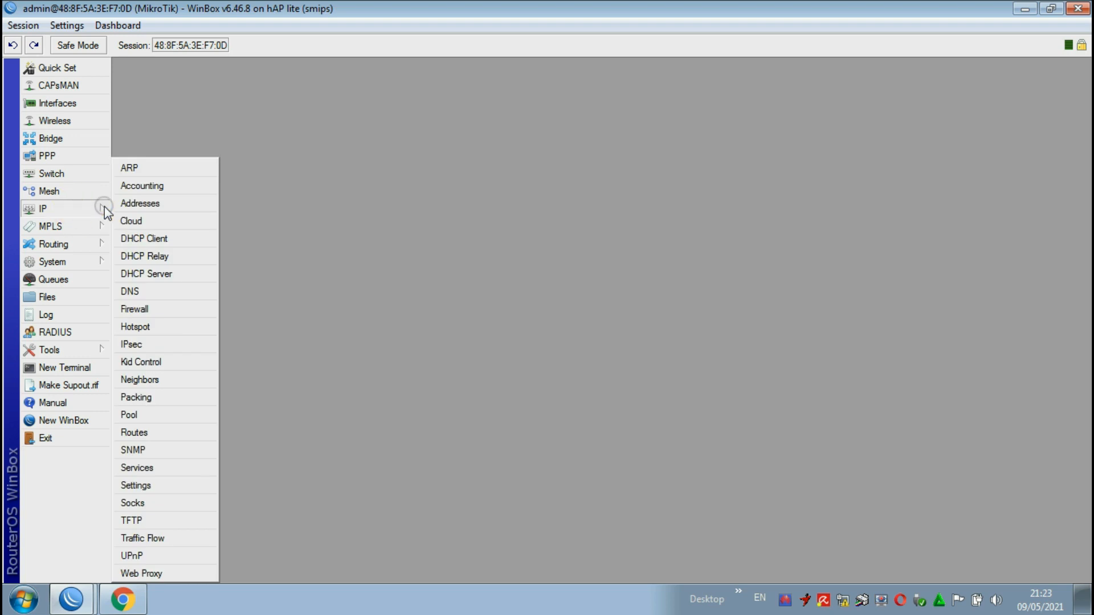
pyautogui.click(158, 237)
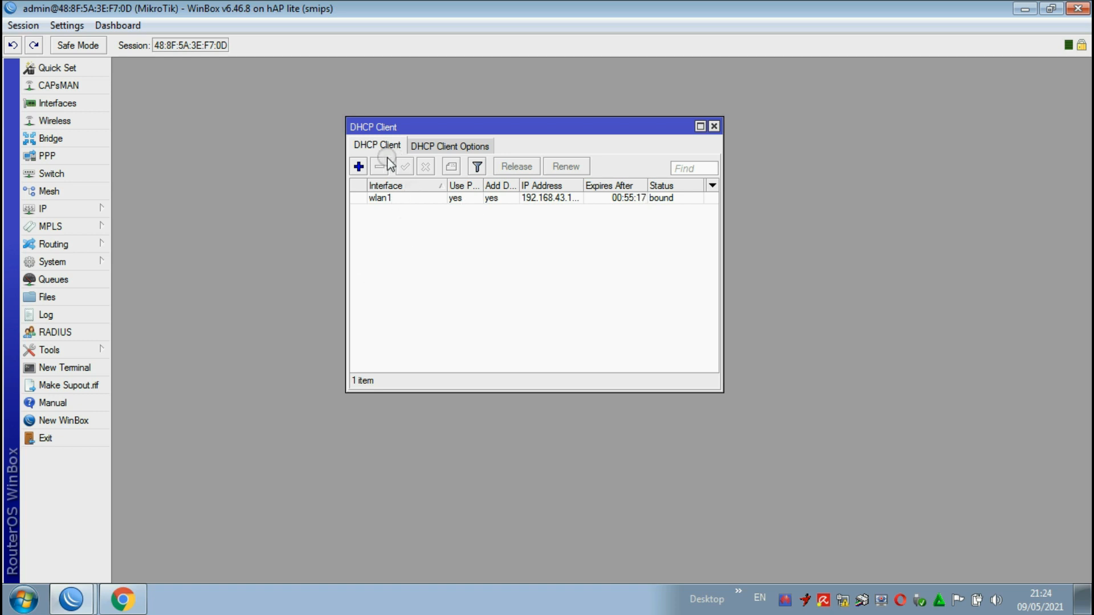
pyautogui.click(358, 167)
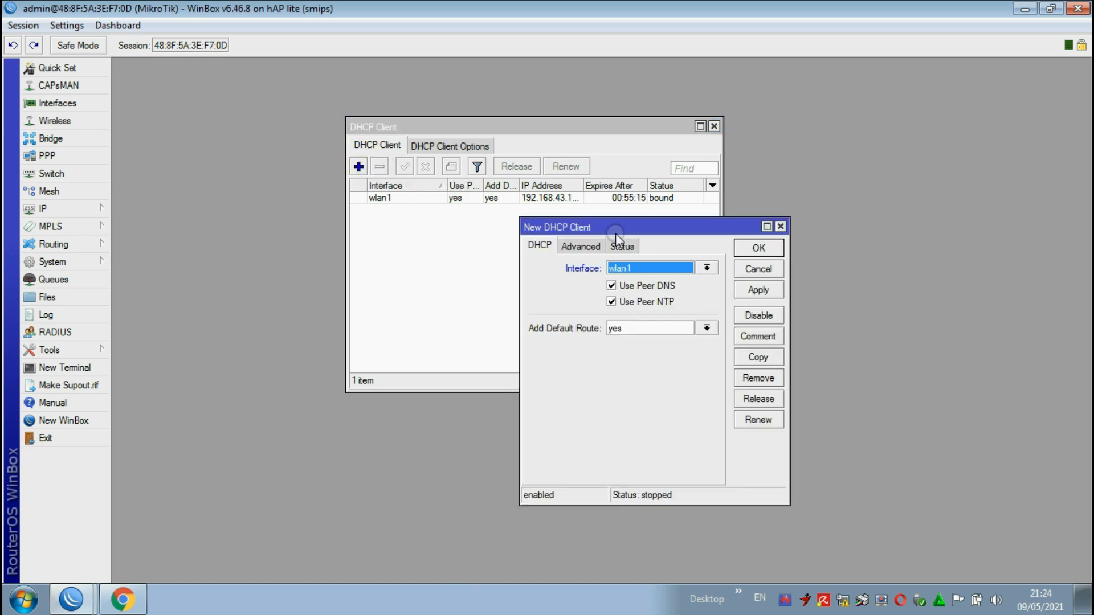
pyautogui.moveTo(640, 231); pyautogui.dragTo(600, 202)
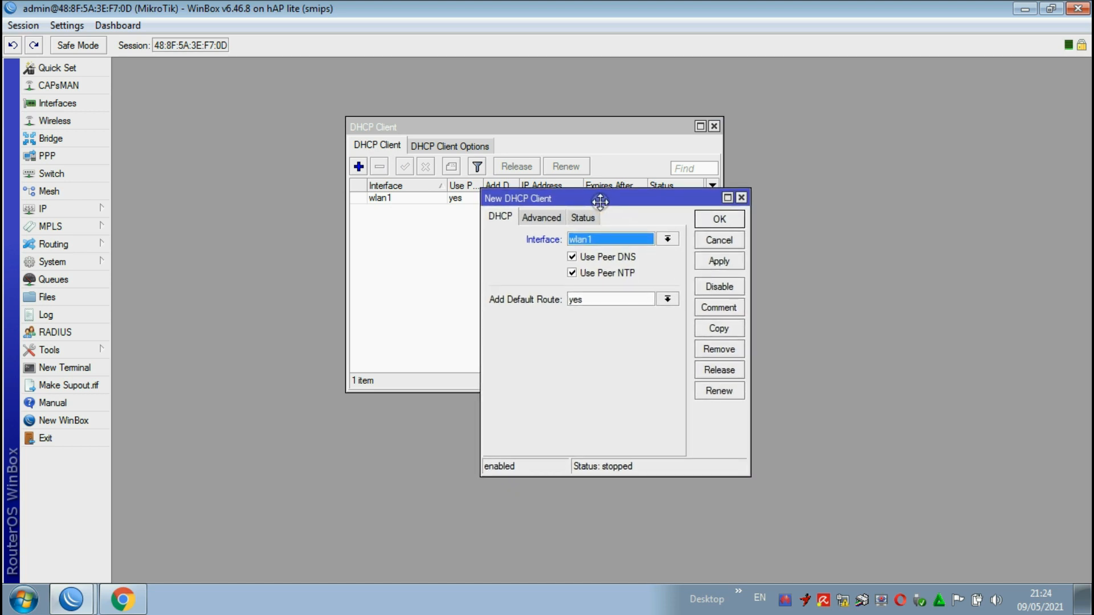
pyautogui.click(620, 238)
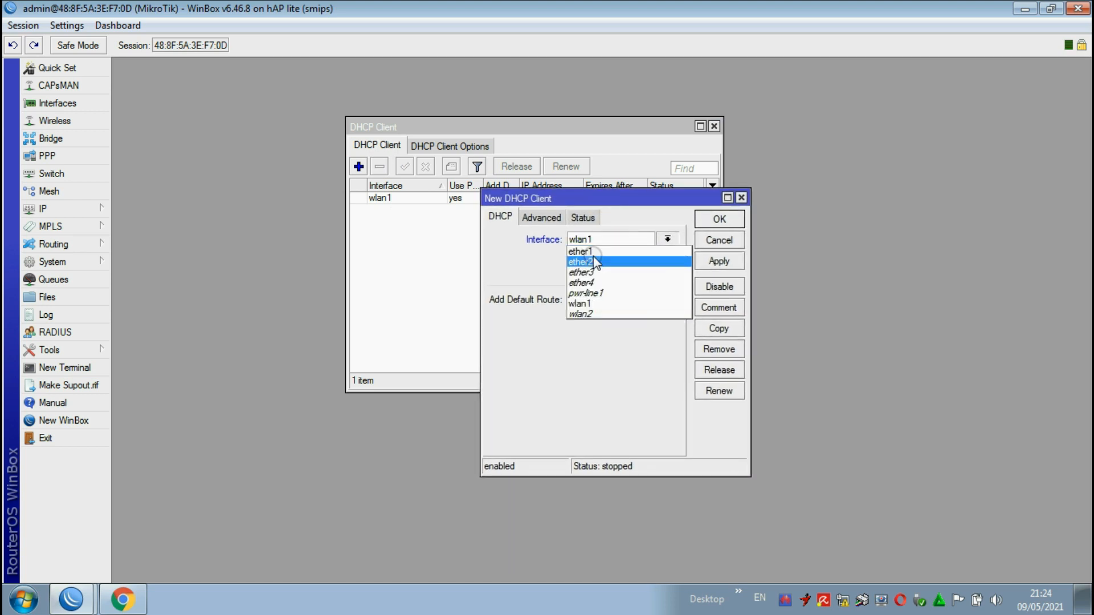
pyautogui.click(596, 257)
pyautogui.click(605, 240)
pyautogui.click(587, 251)
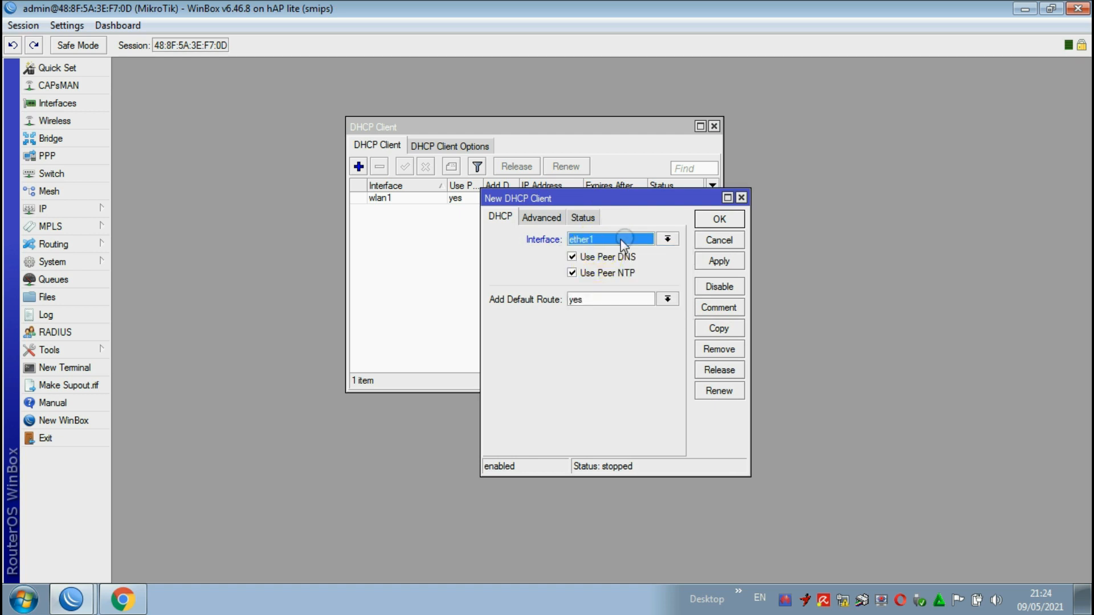
pyautogui.click(708, 262)
pyautogui.click(717, 221)
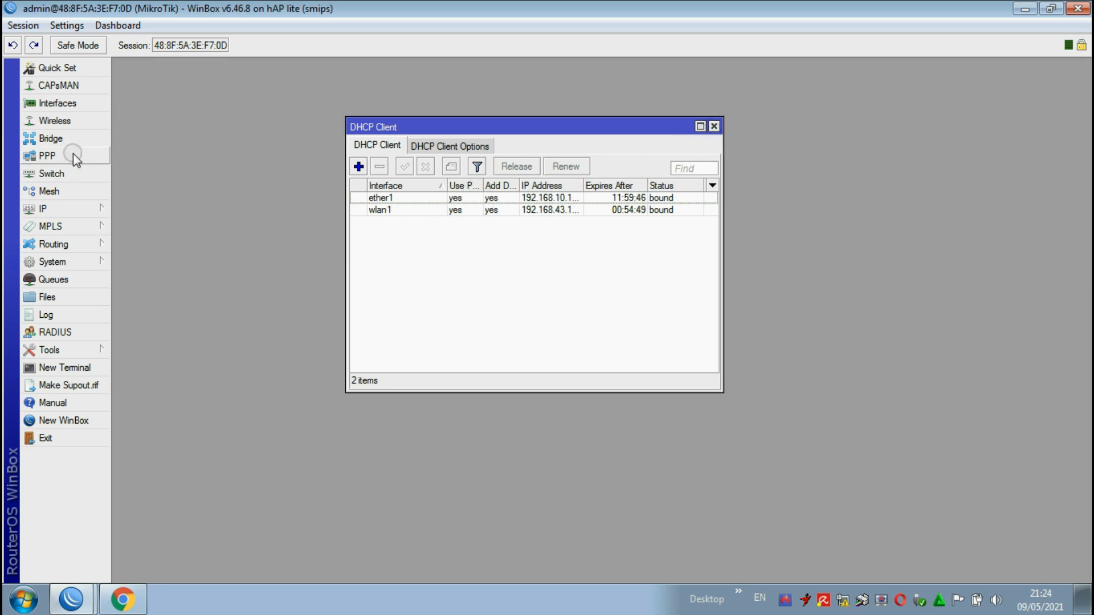
# Step: Check the ether1, wlan1 and wlan2 entries in the IP address list, then close the address and DHCP client lists
pyautogui.click(55, 206)
pyautogui.click(135, 205)
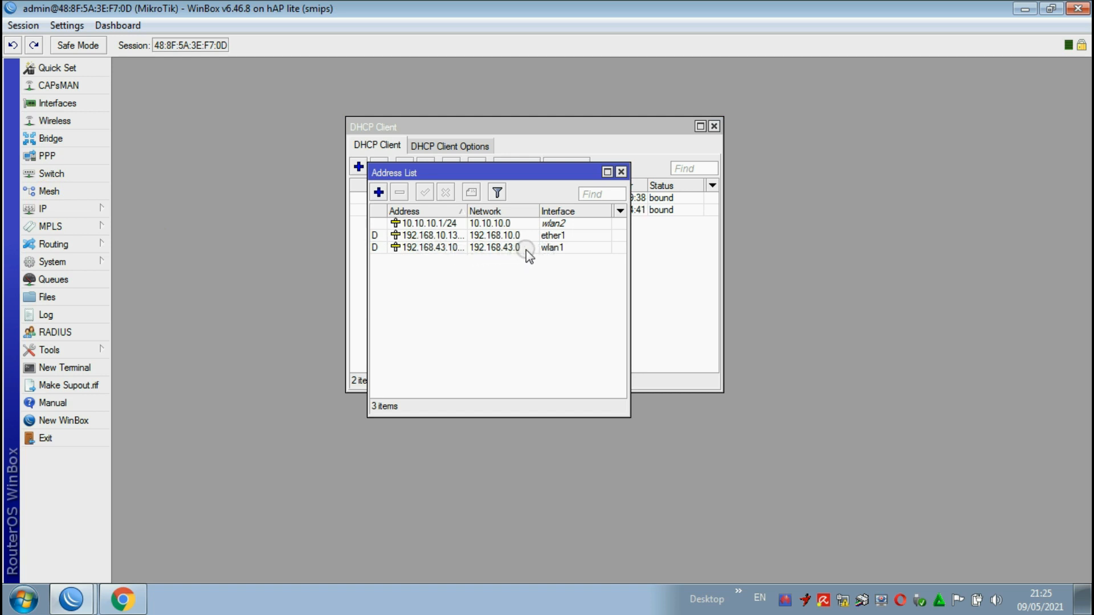
pyautogui.click(549, 235)
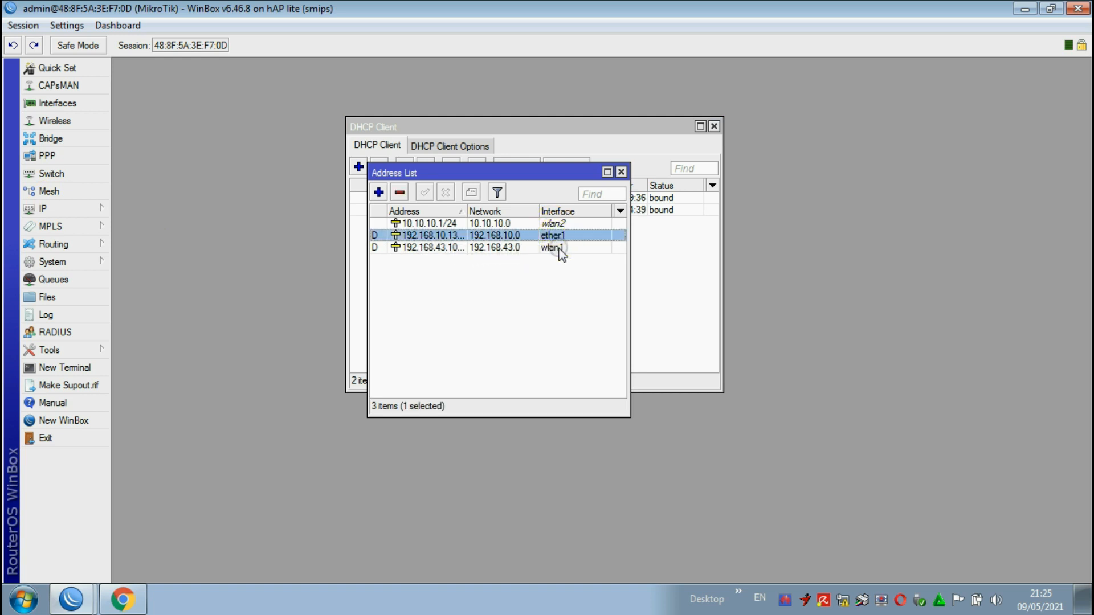
pyautogui.click(558, 249)
pyautogui.click(552, 224)
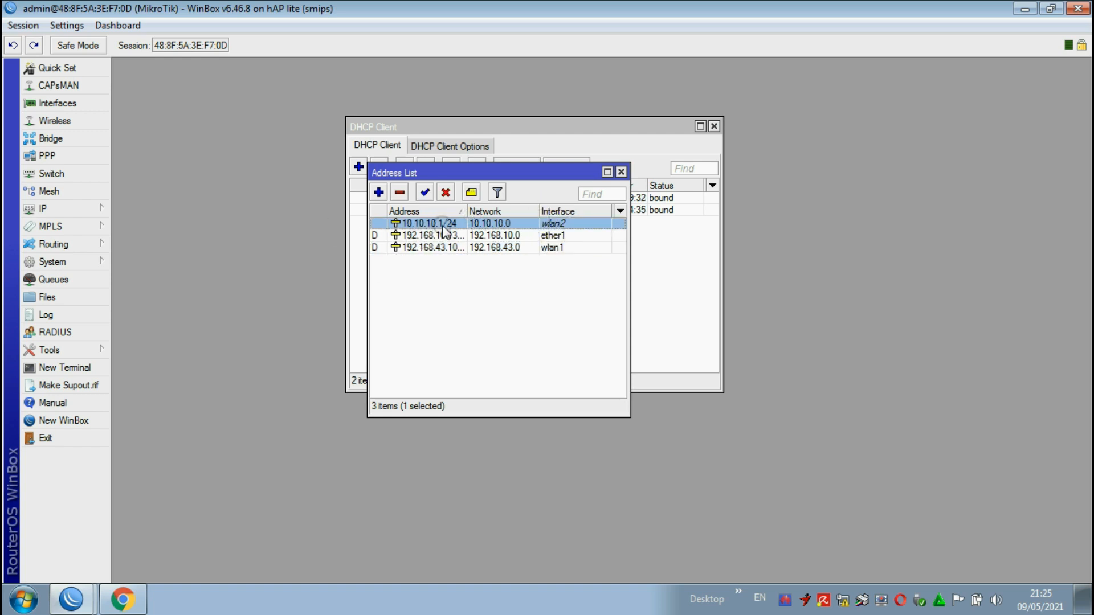
pyautogui.click(621, 172)
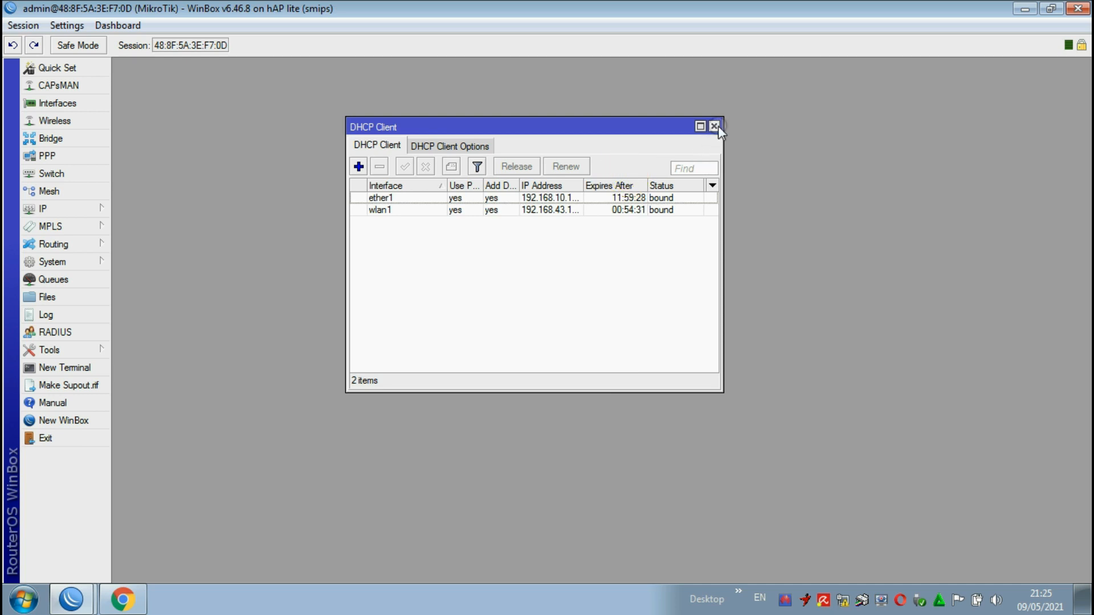
pyautogui.click(714, 126)
# Step: Examine the dynamic servers in the router's DNS settings, then close the settings
pyautogui.click(71, 207)
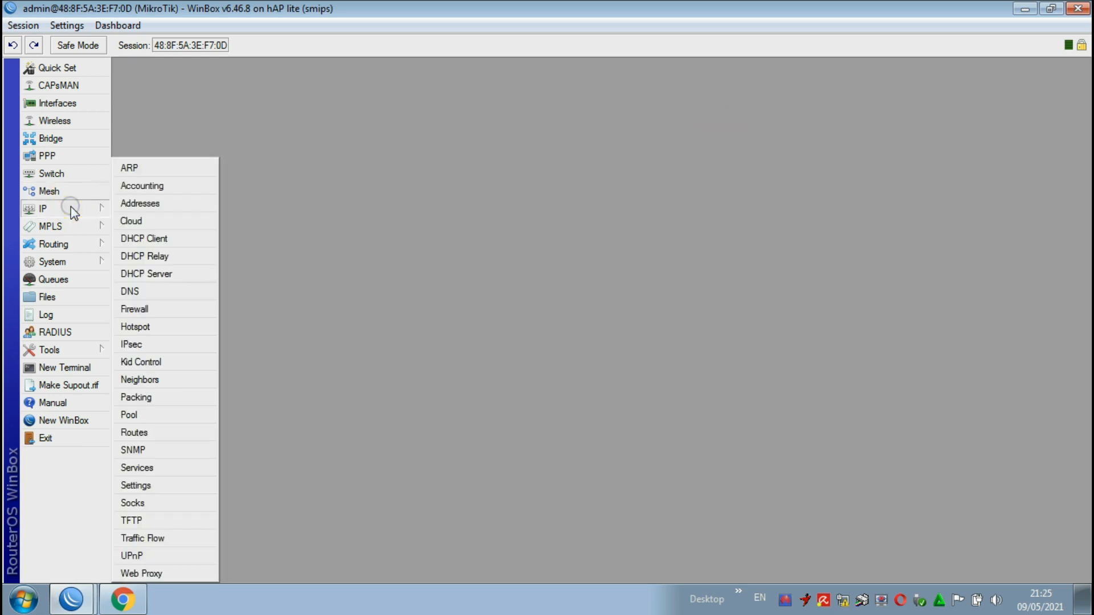
pyautogui.click(155, 291)
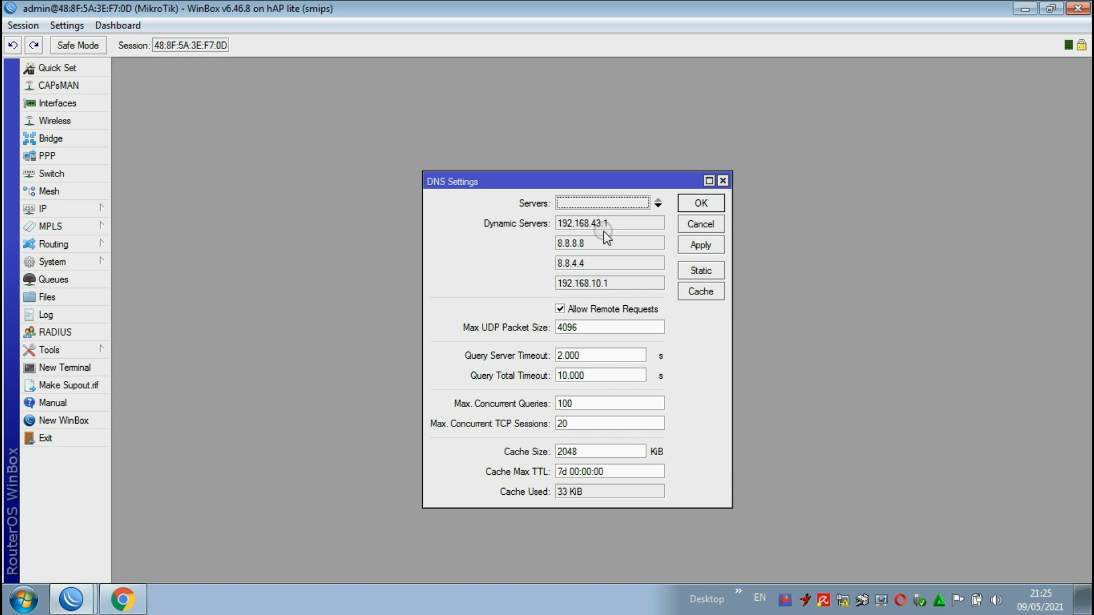
pyautogui.moveTo(616, 224); pyautogui.dragTo(552, 239)
pyautogui.moveTo(615, 286); pyautogui.dragTo(564, 297)
pyautogui.click(699, 204)
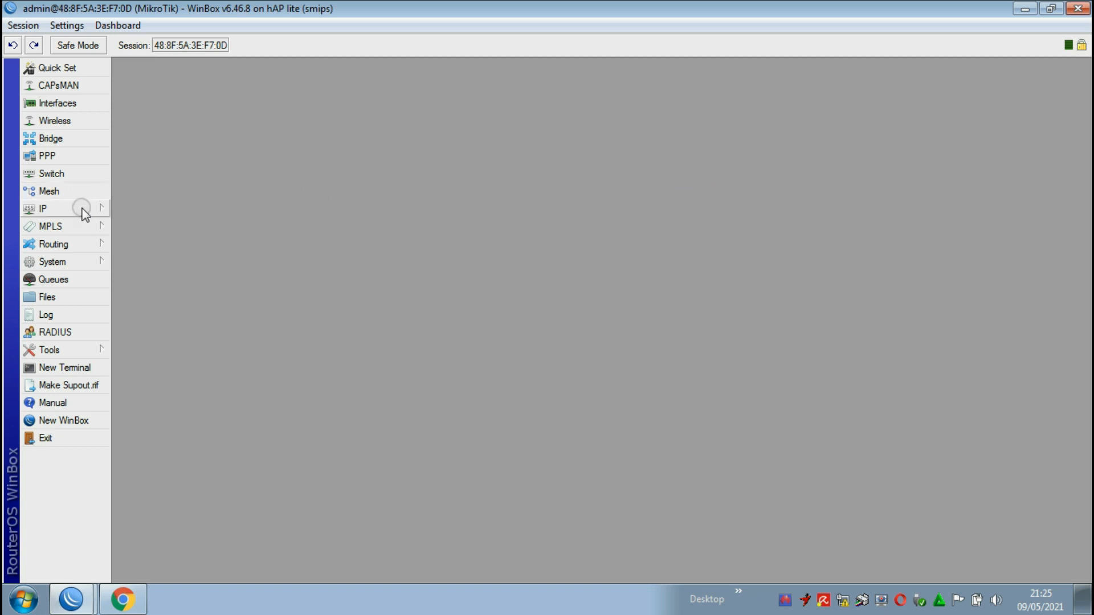
# Step: Start a new firewall NAT rule in the srcnat chain with ether1 as the outgoing interface
pyautogui.click(63, 208)
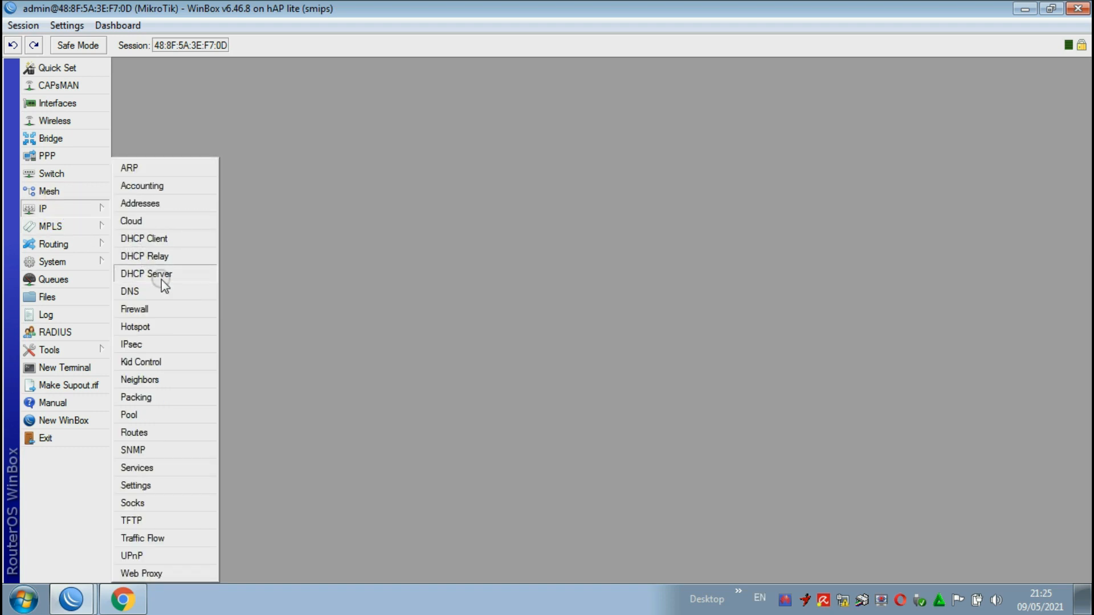
pyautogui.click(149, 310)
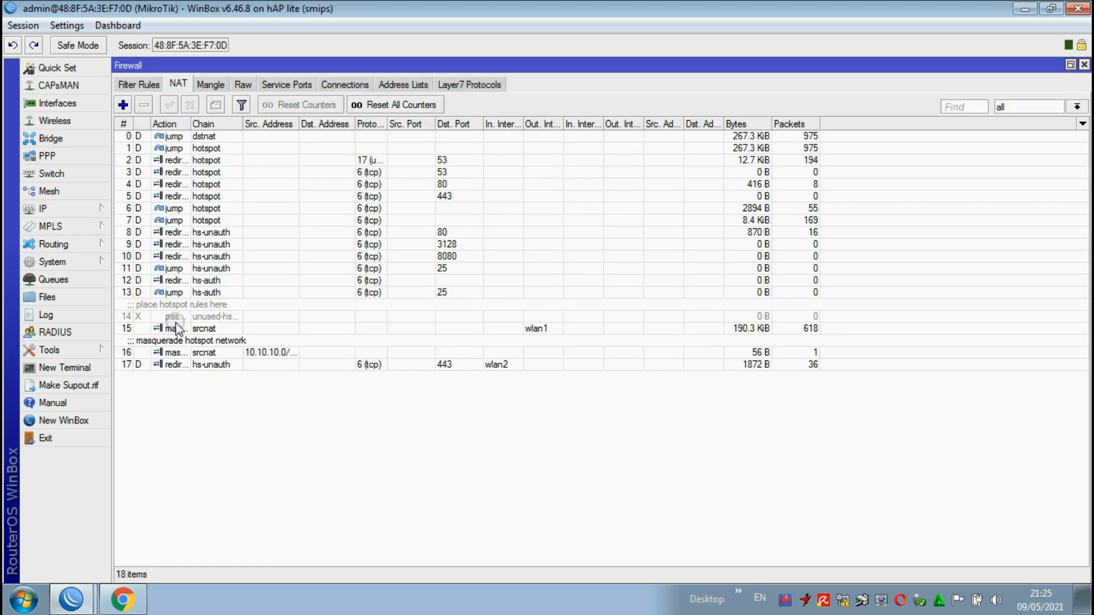
pyautogui.click(179, 86)
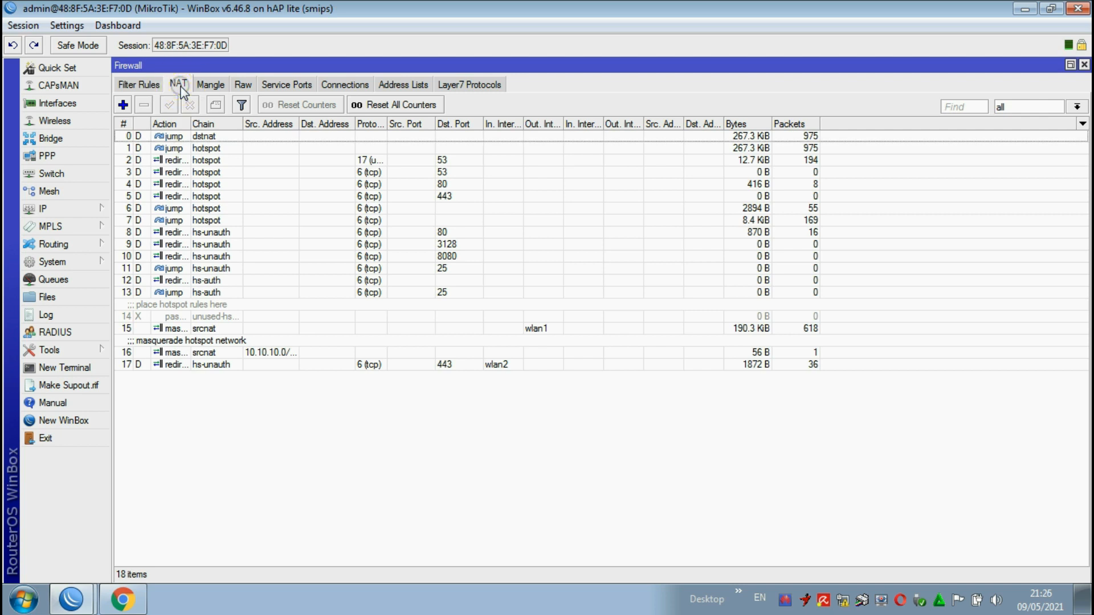
pyautogui.click(123, 105)
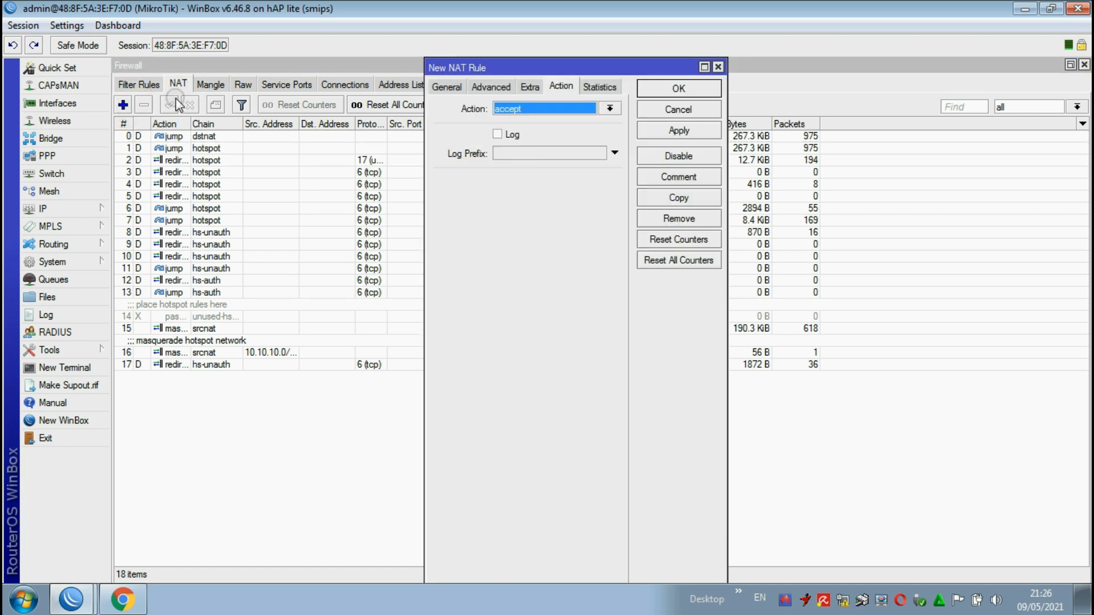
pyautogui.click(446, 86)
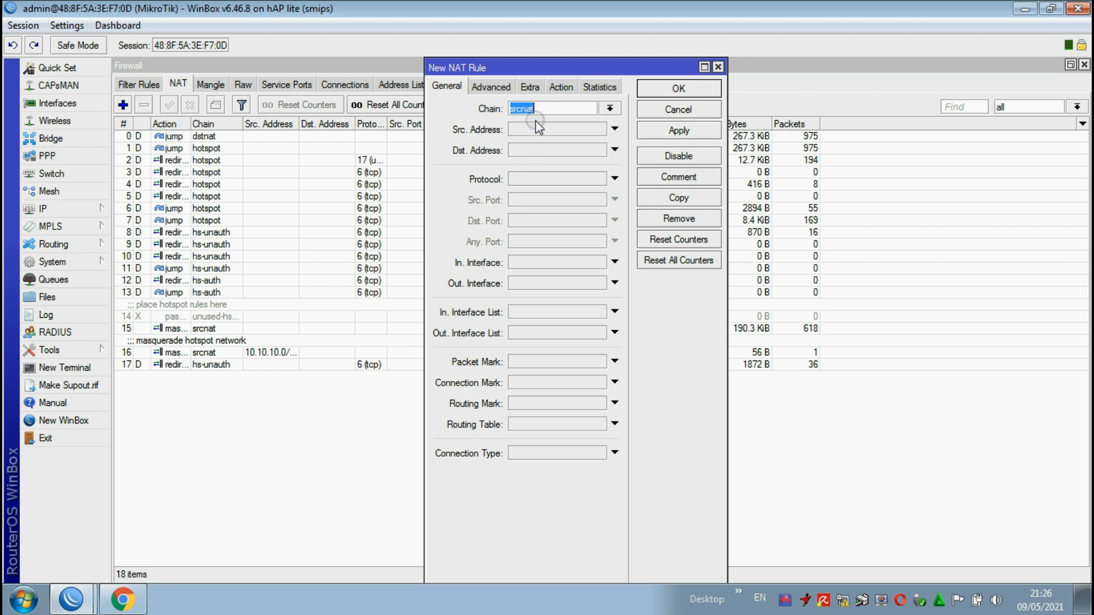
pyautogui.click(552, 282)
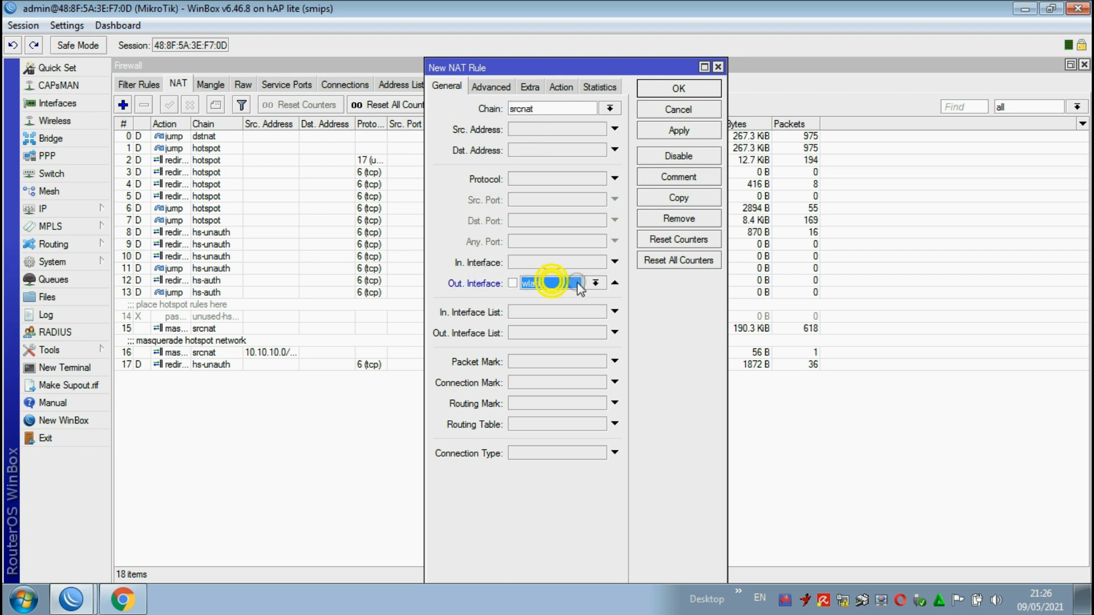
pyautogui.click(595, 284)
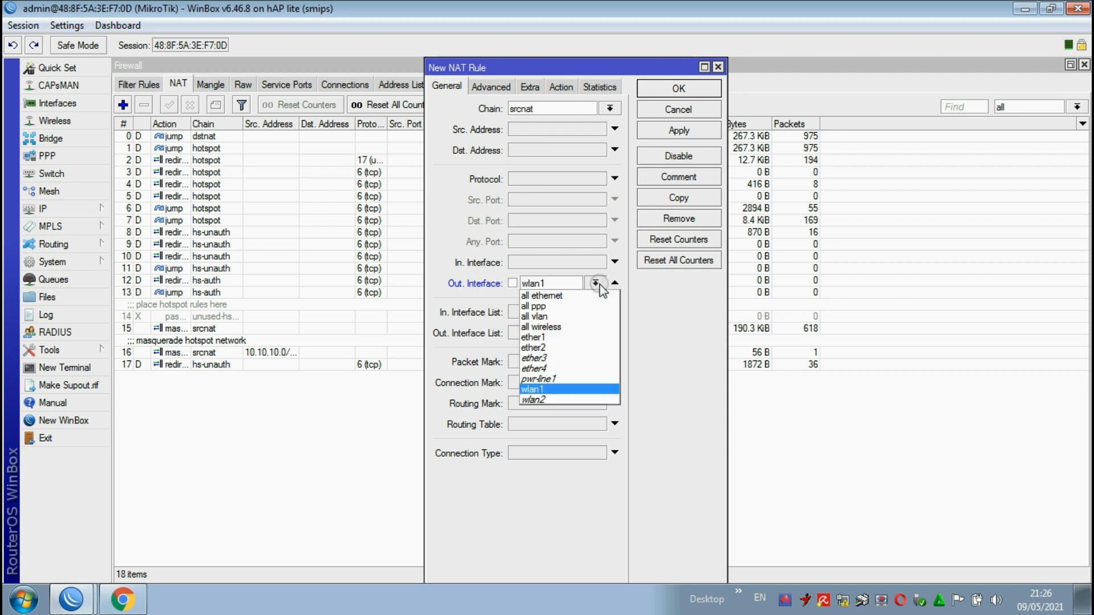
pyautogui.click(535, 338)
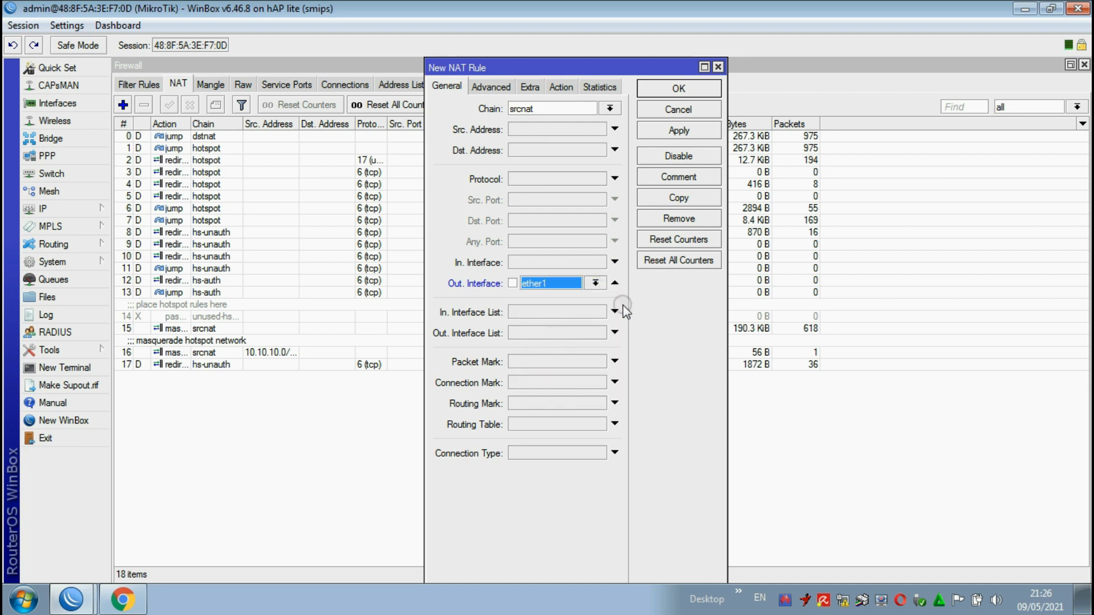
# Step: Set the new NAT rule's action to masquerade and save the rule
pyautogui.click(563, 88)
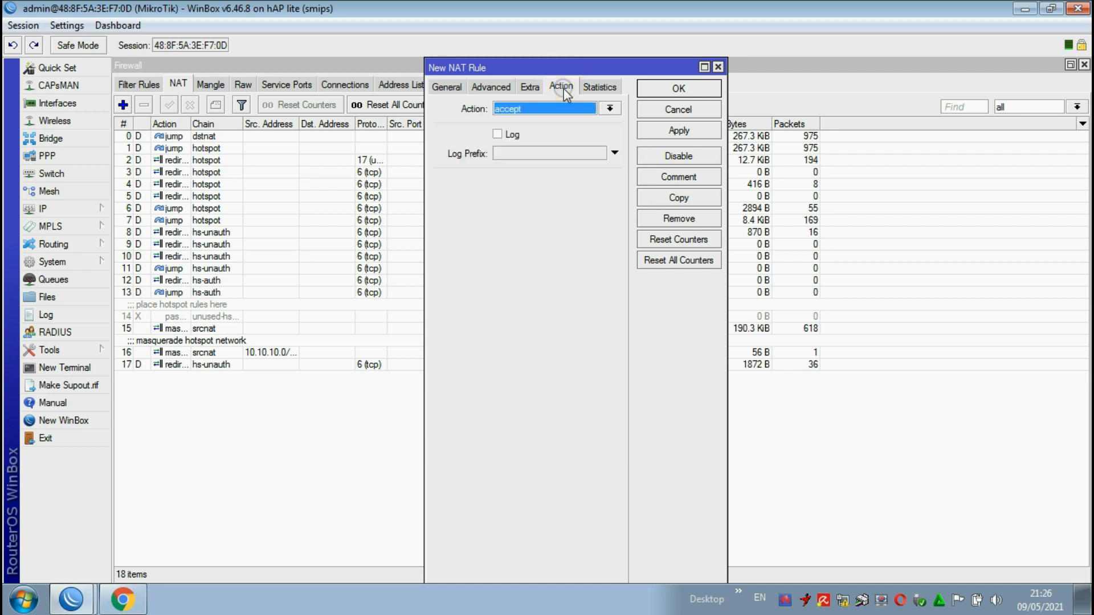
pyautogui.click(556, 107)
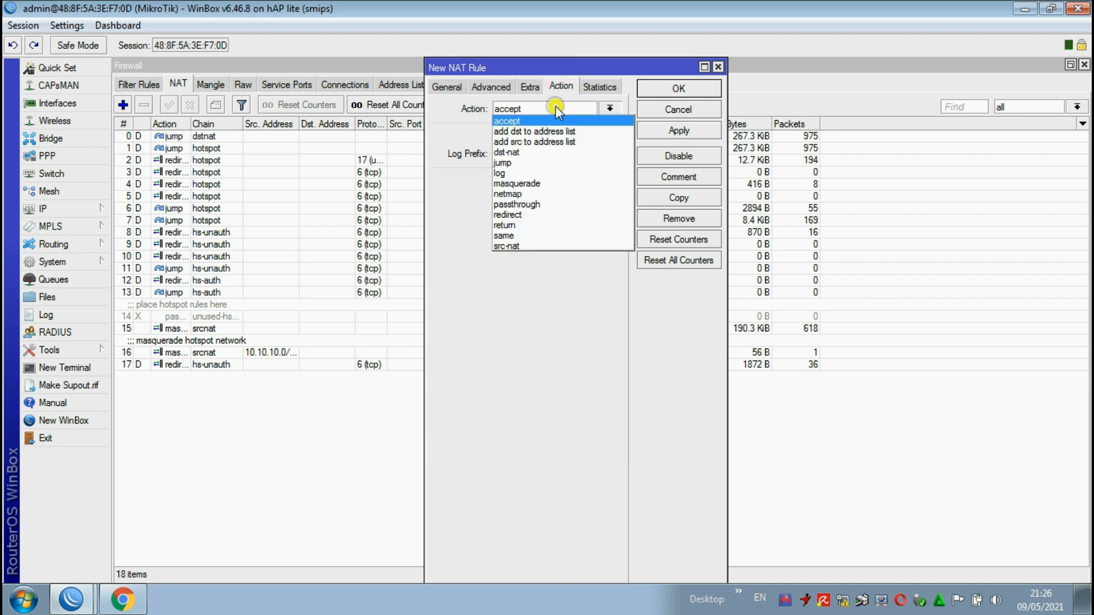
pyautogui.click(512, 183)
pyautogui.click(681, 130)
pyautogui.click(677, 88)
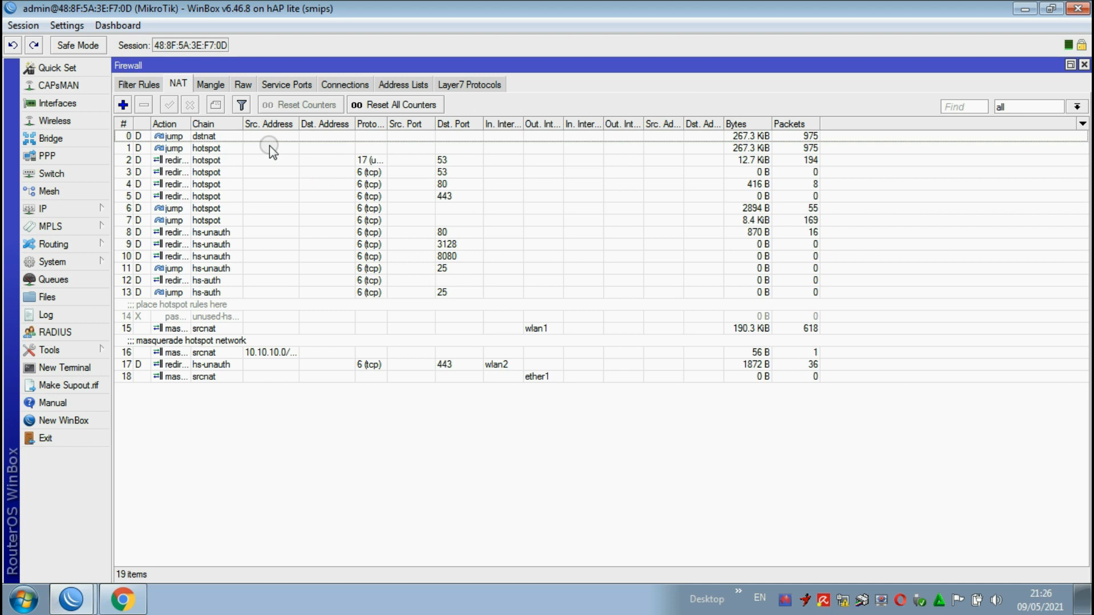
# Step: Start a new firewall mangle rule in the prerouting chain with wlan1 as the incoming interface
pyautogui.click(219, 86)
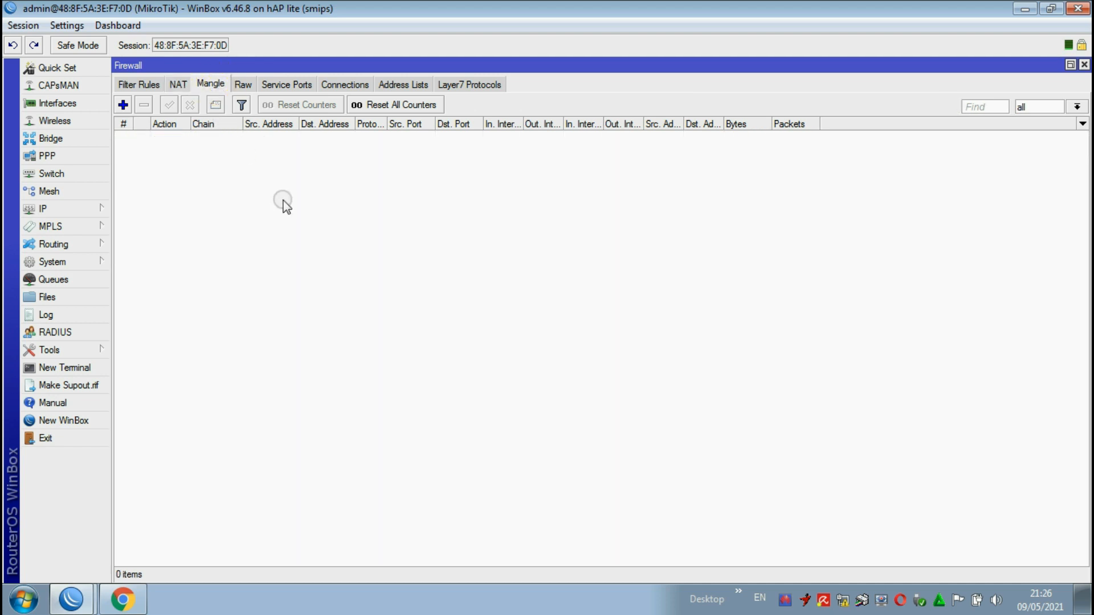
pyautogui.click(122, 104)
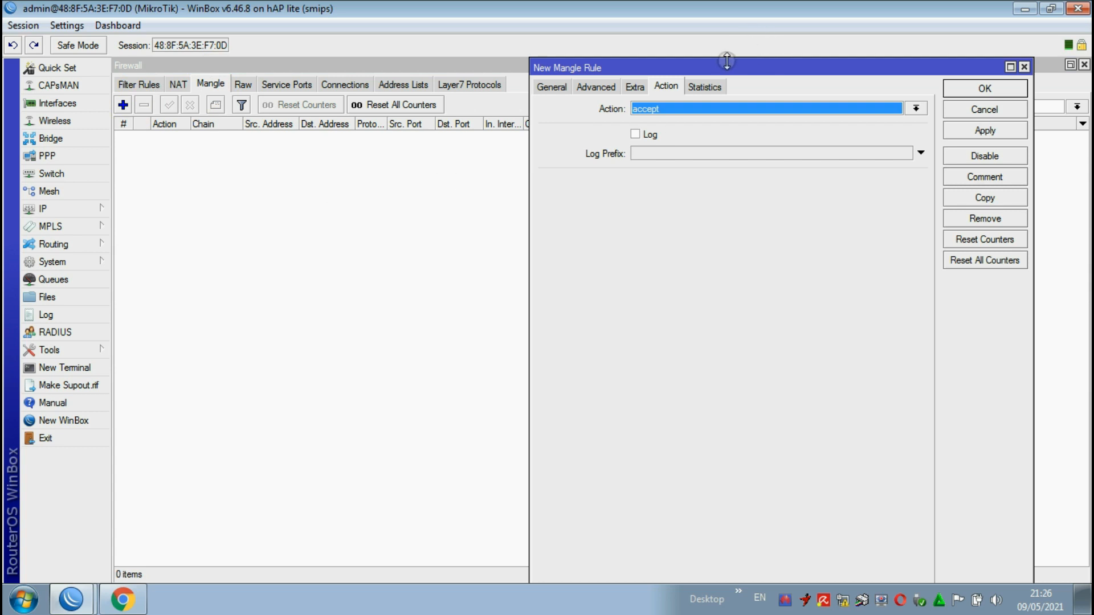
pyautogui.moveTo(719, 66); pyautogui.dragTo(515, 83)
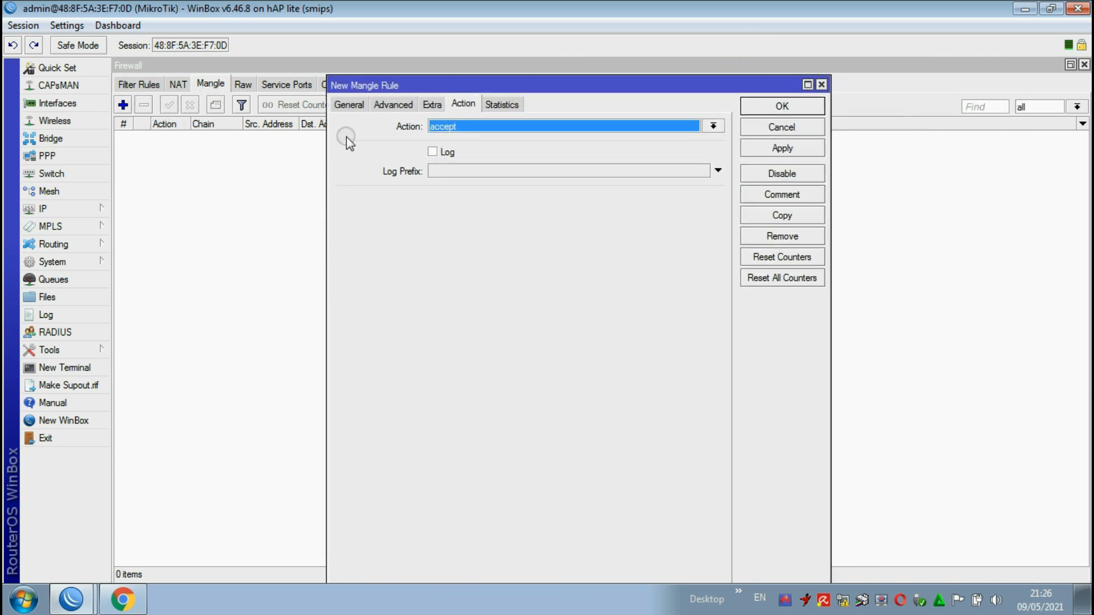
pyautogui.click(345, 106)
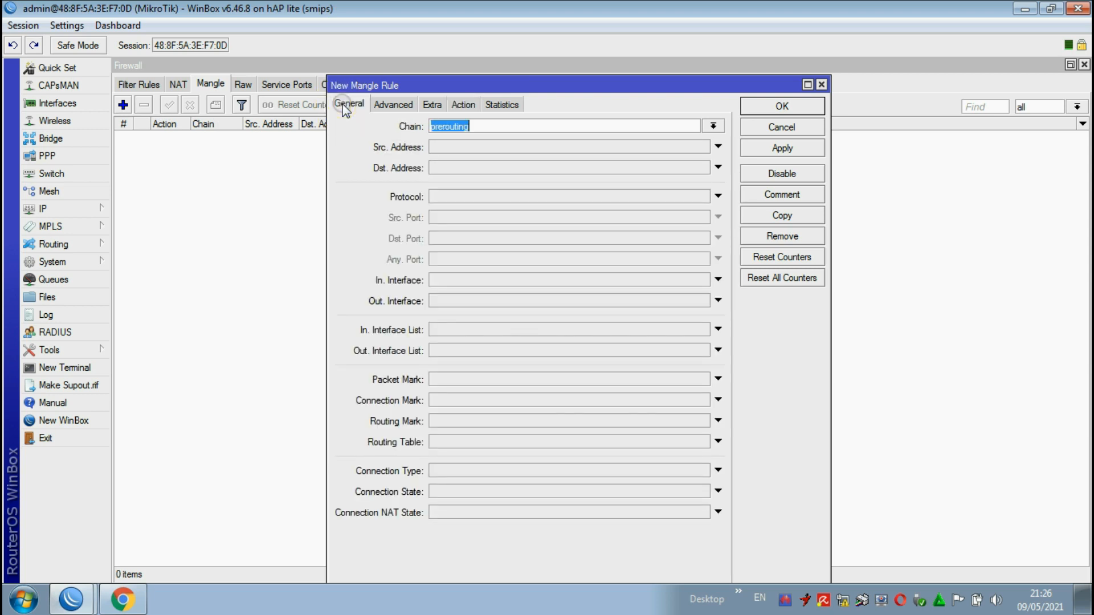
pyautogui.click(481, 127)
pyautogui.click(442, 281)
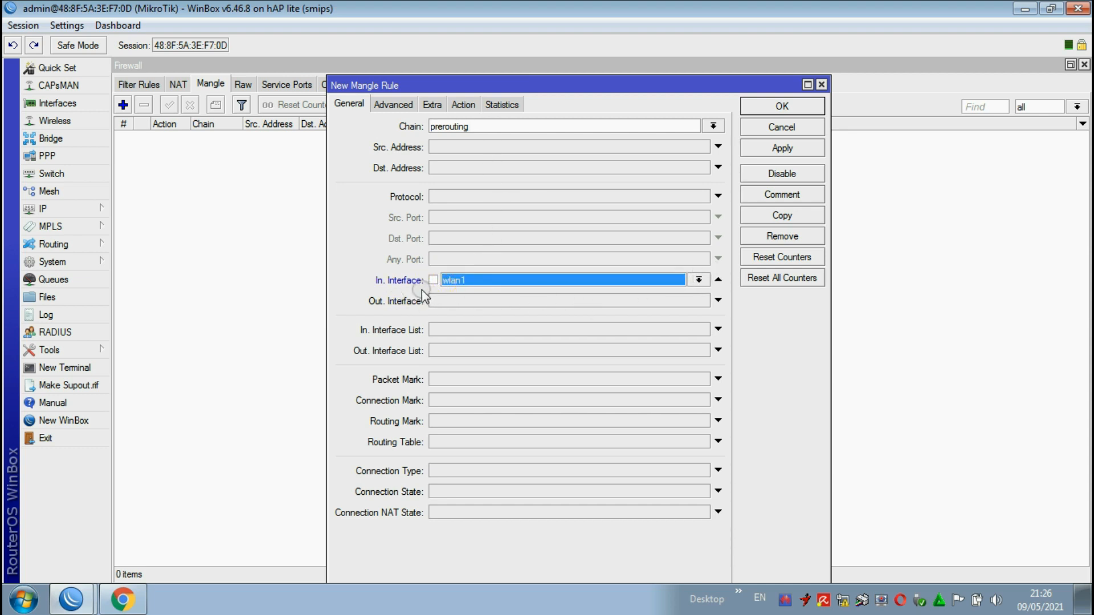
pyautogui.click(698, 279)
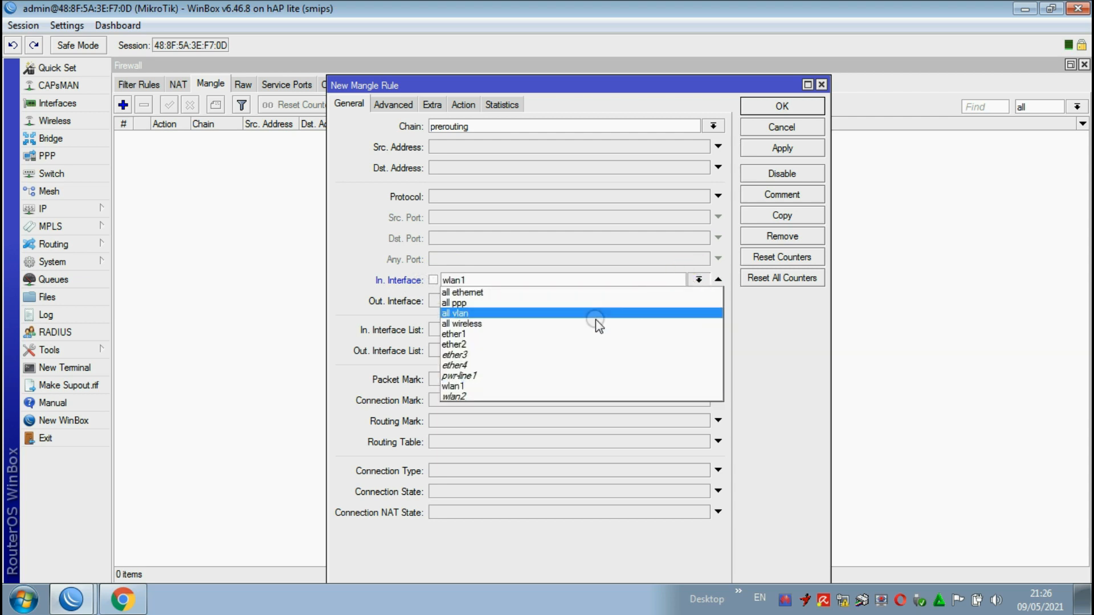
pyautogui.click(475, 406)
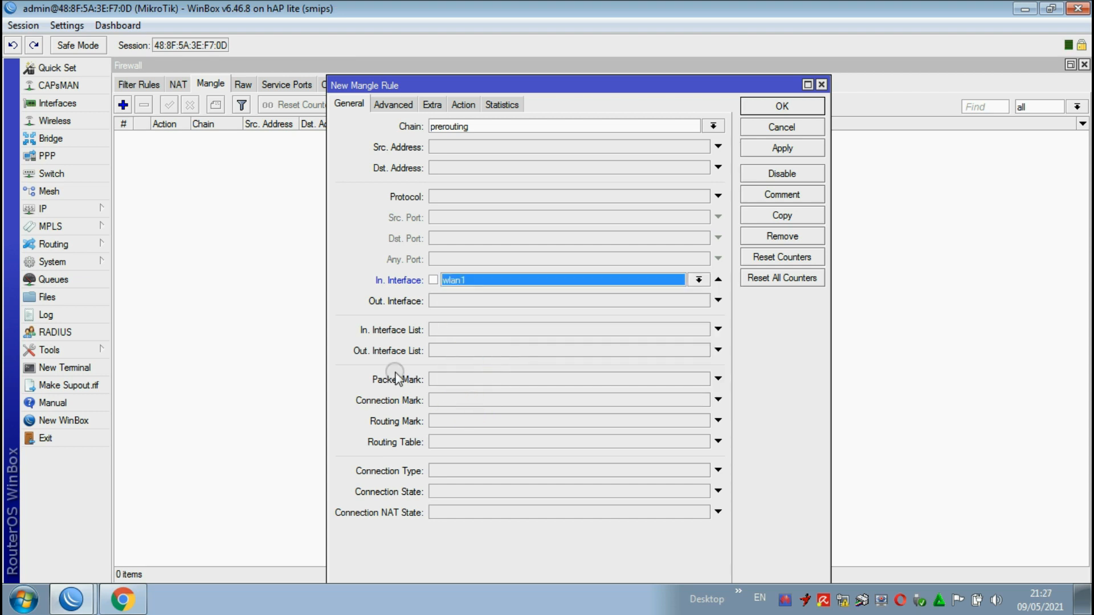
# Step: Set the new mangle rule's per connection classifier to src address and port with the values 2/0
pyautogui.click(393, 105)
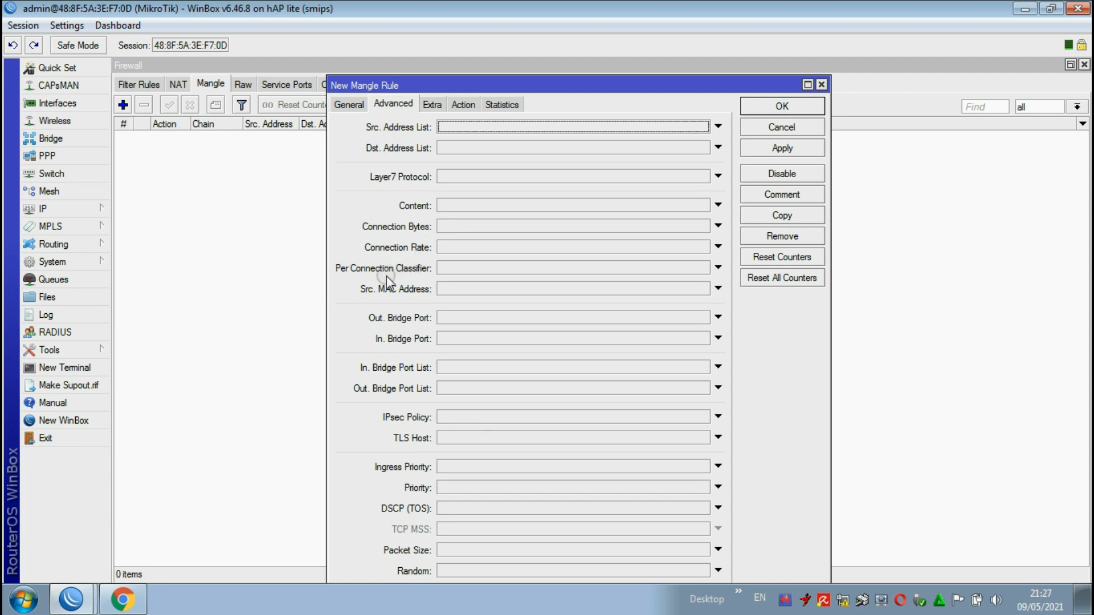
pyautogui.click(422, 268)
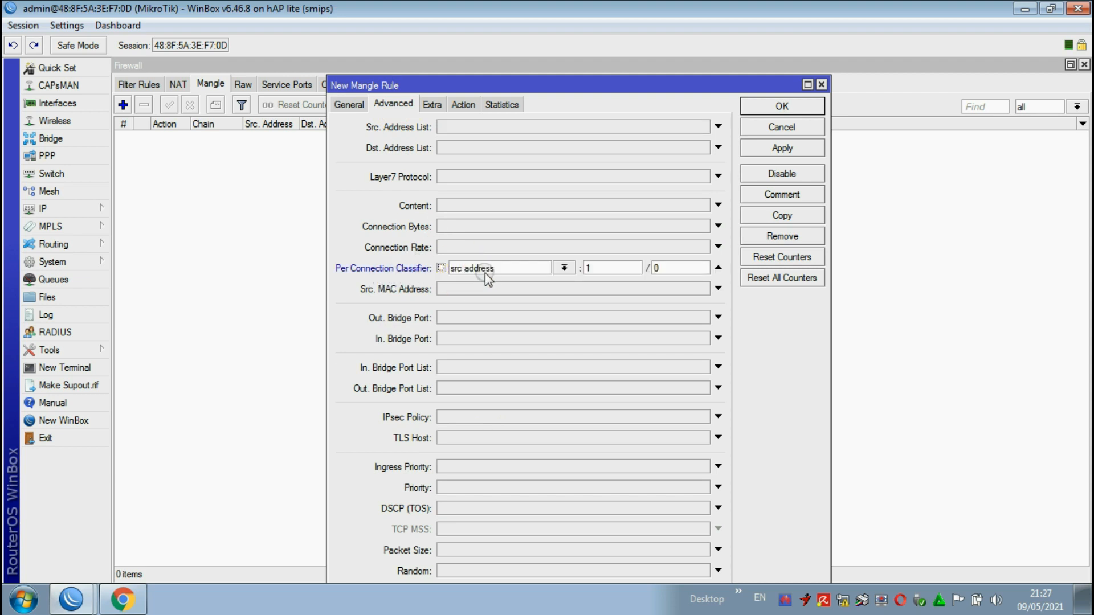
pyautogui.click(564, 268)
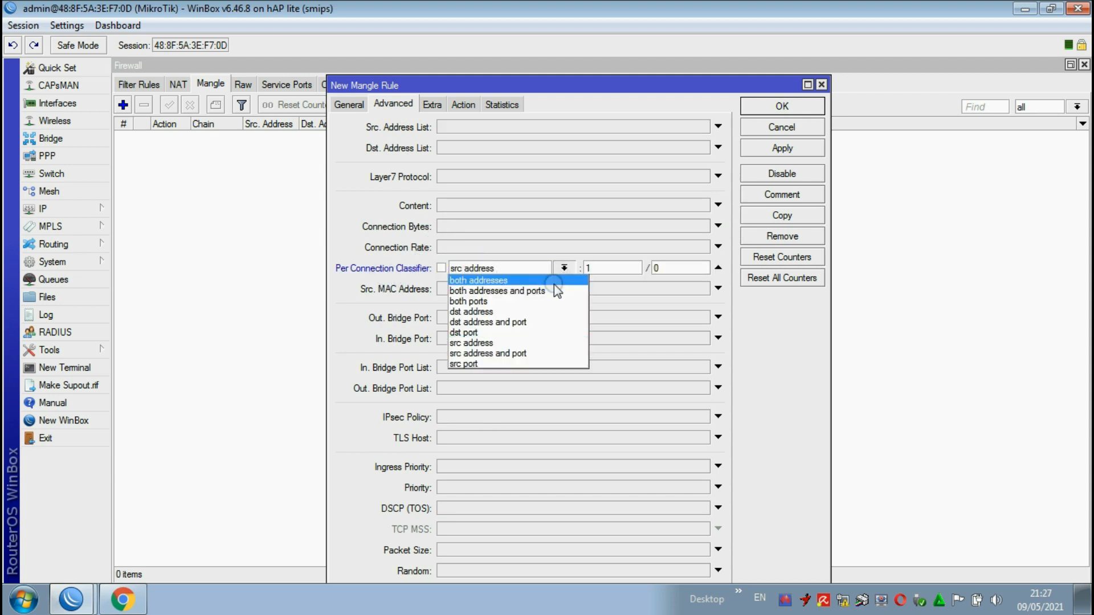
pyautogui.click(525, 355)
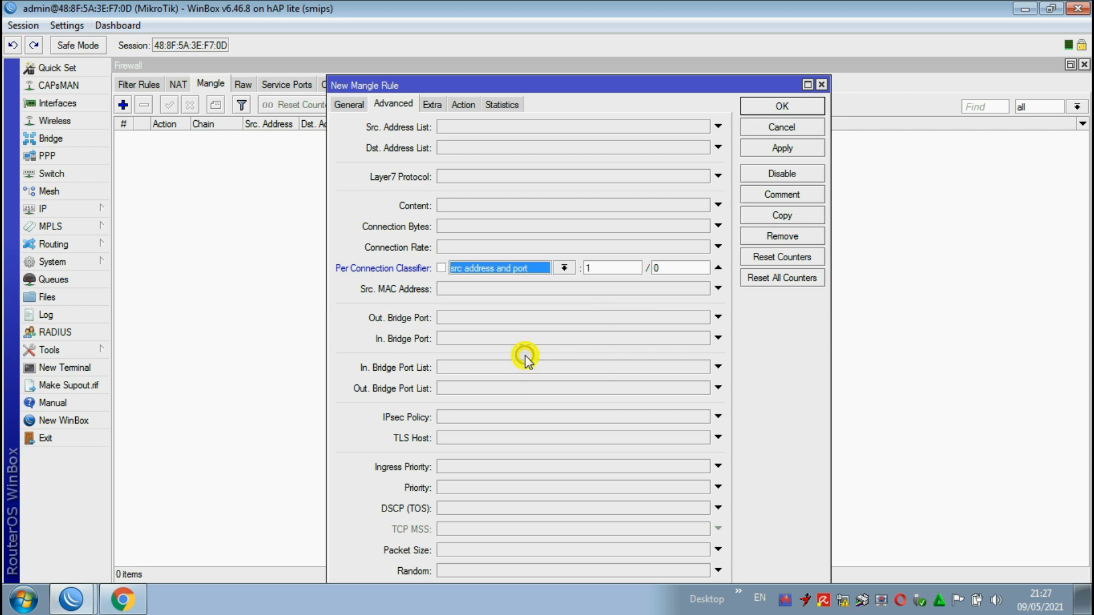
pyautogui.doubleClick(608, 271)
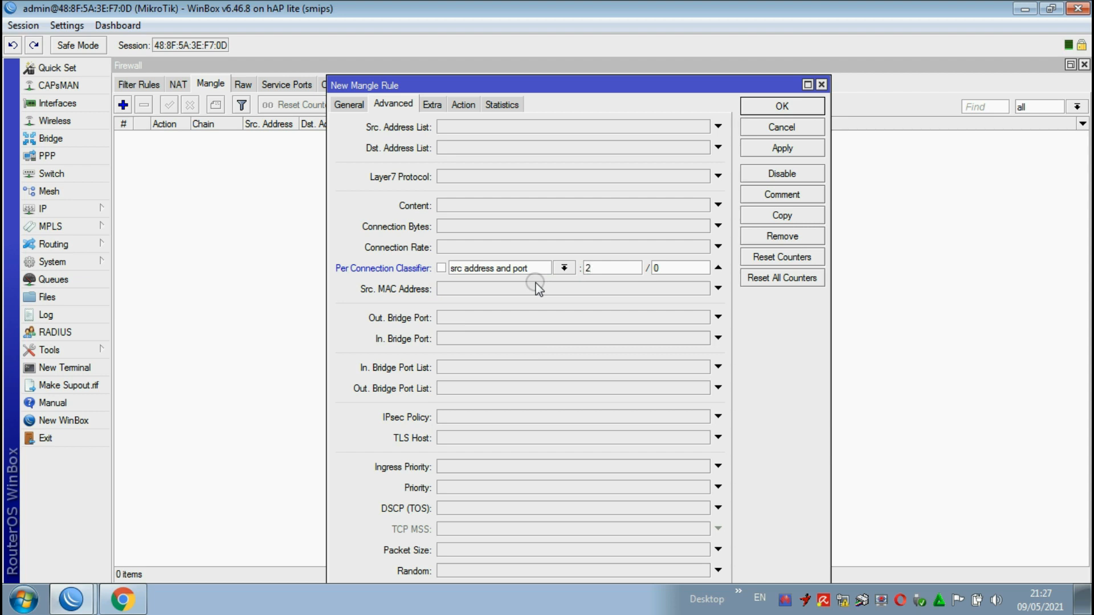
pyautogui.doubleClick(656, 268)
# Step: Set the rule's action to mark routing with the new routing mark PCC1, and save the rule
pyautogui.click(462, 106)
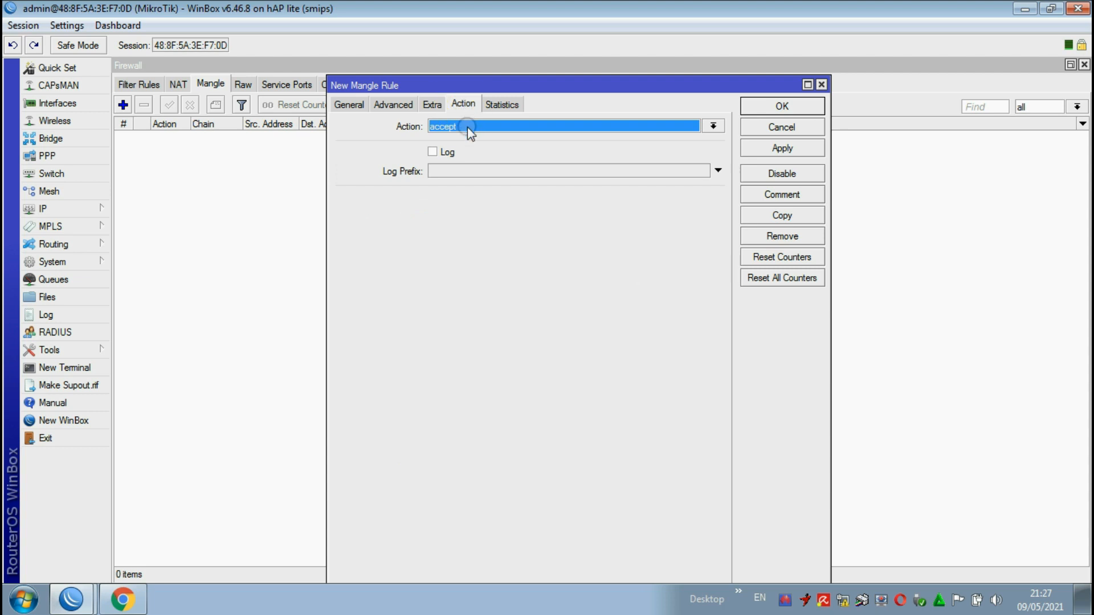
pyautogui.click(467, 128)
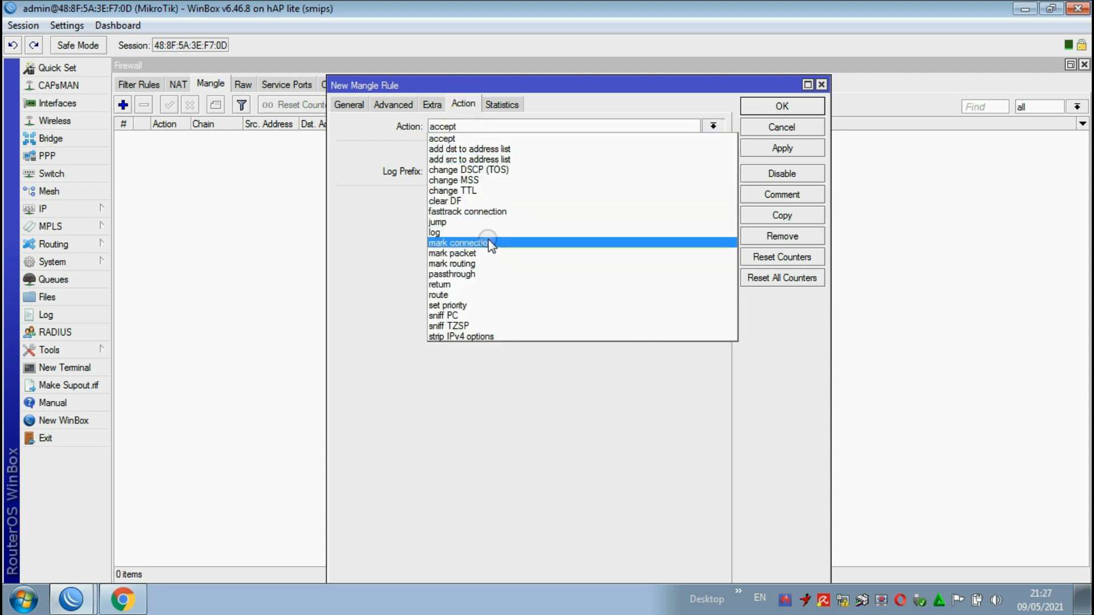
pyautogui.click(477, 264)
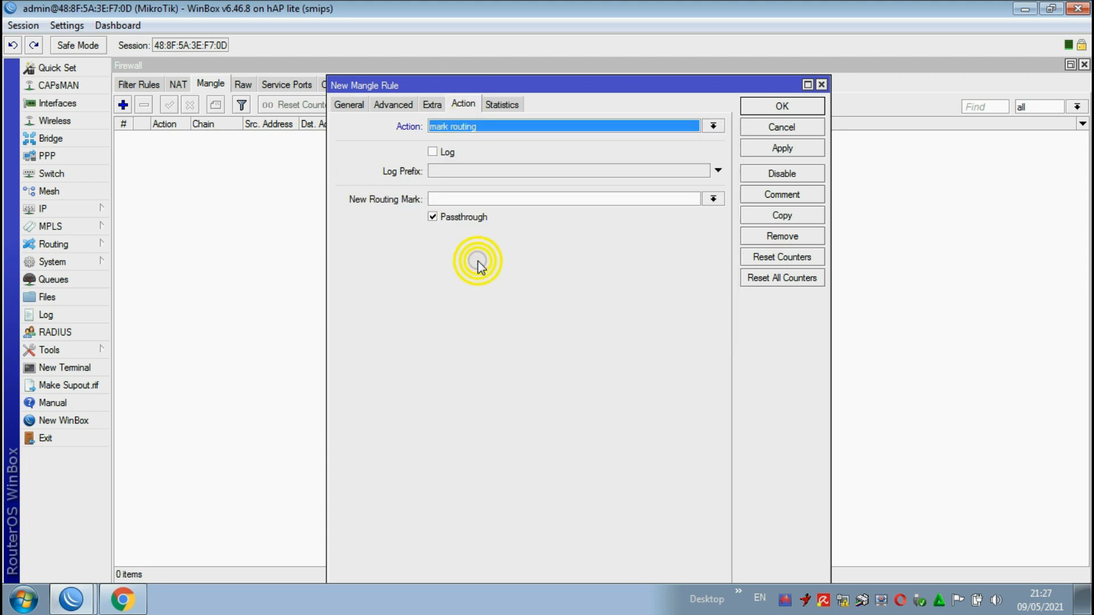
pyautogui.click(457, 199)
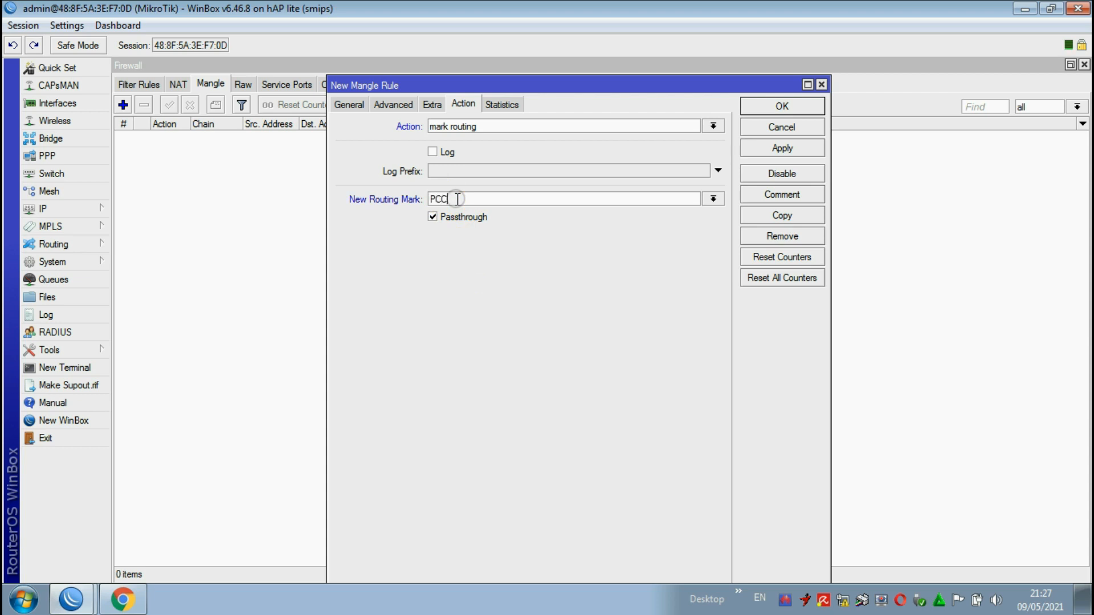
pyautogui.click(782, 149)
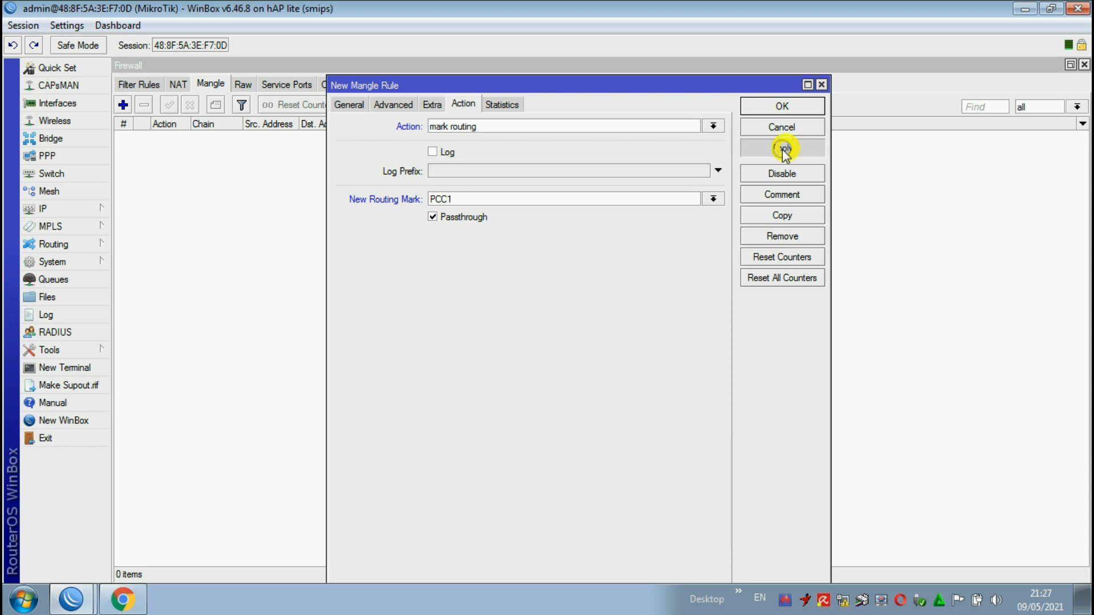
pyautogui.click(785, 107)
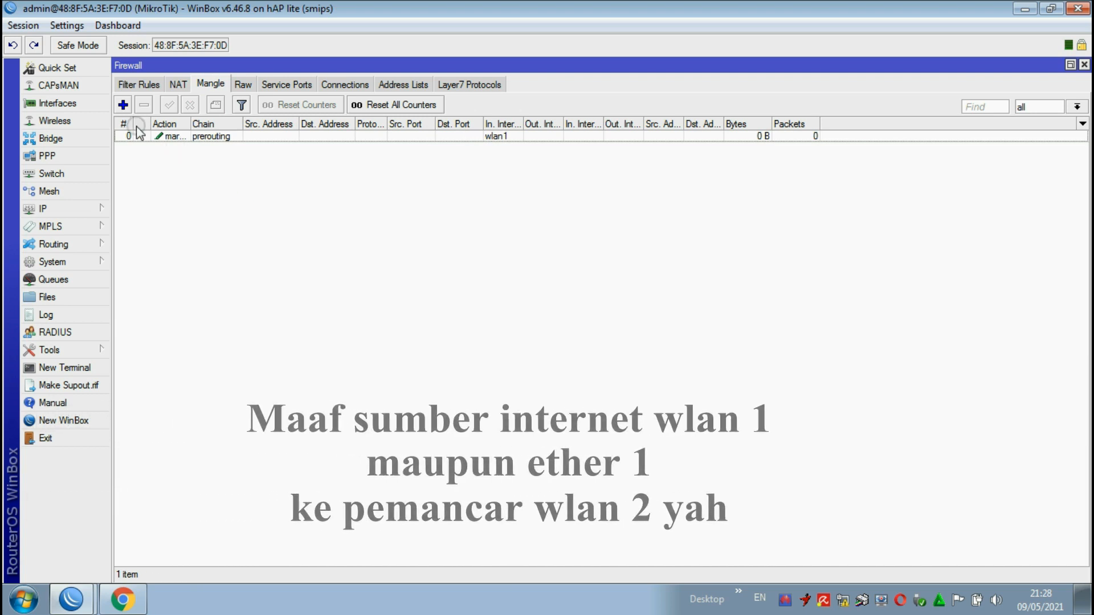
# Step: Start a second mangle rule in the prerouting chain with wlan2 as the incoming interface
pyautogui.click(123, 105)
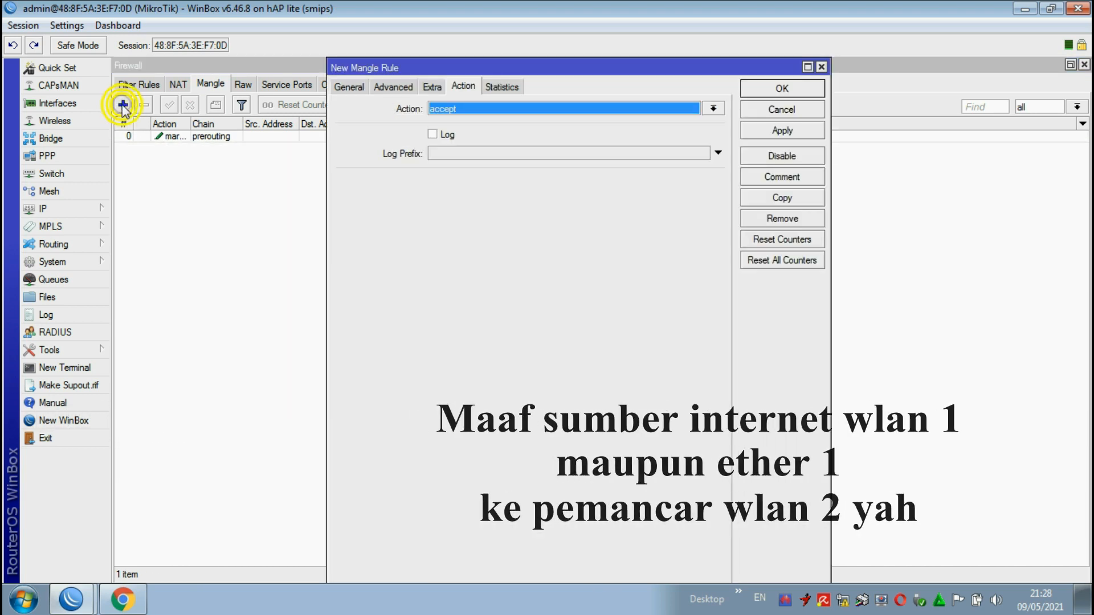
pyautogui.click(348, 88)
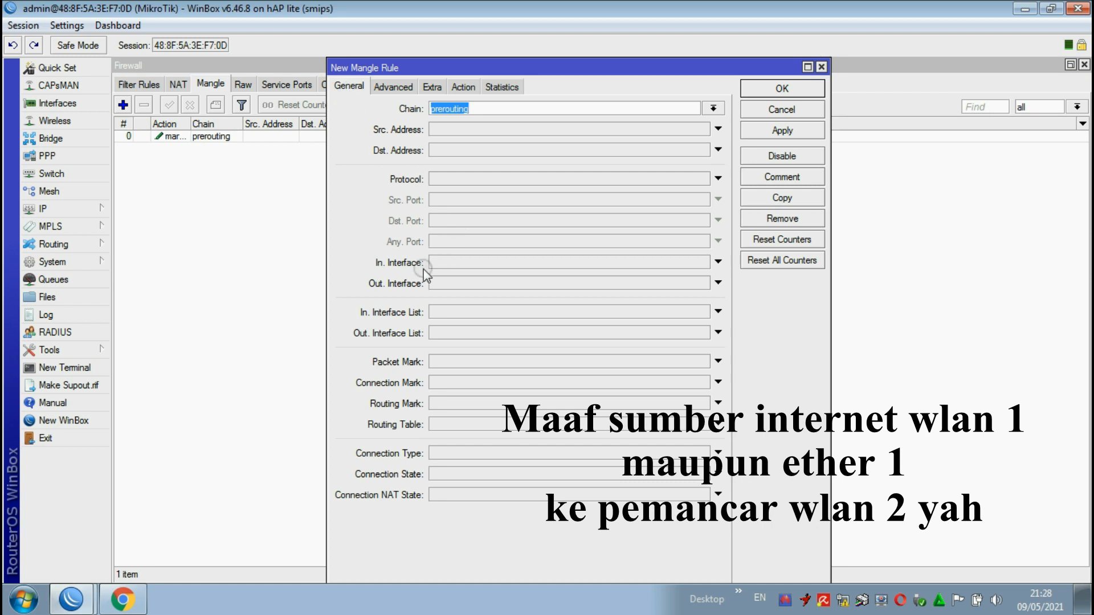
pyautogui.click(460, 262)
pyautogui.click(699, 262)
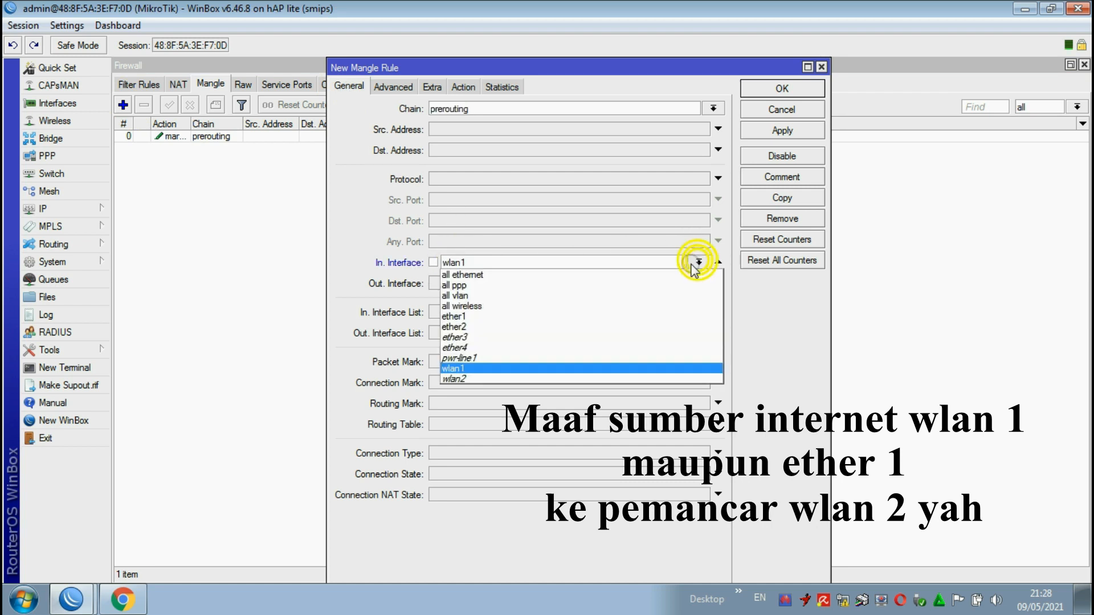
pyautogui.click(489, 379)
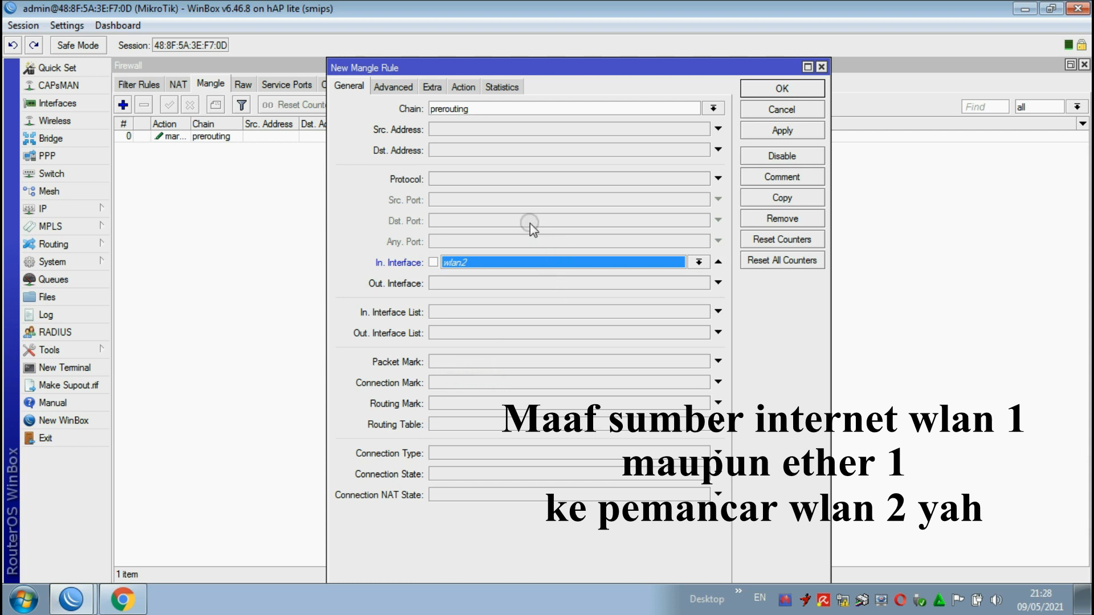
# Step: Set the second mangle rule's per connection classifier to src address and port with the values 2/1
pyautogui.click(394, 86)
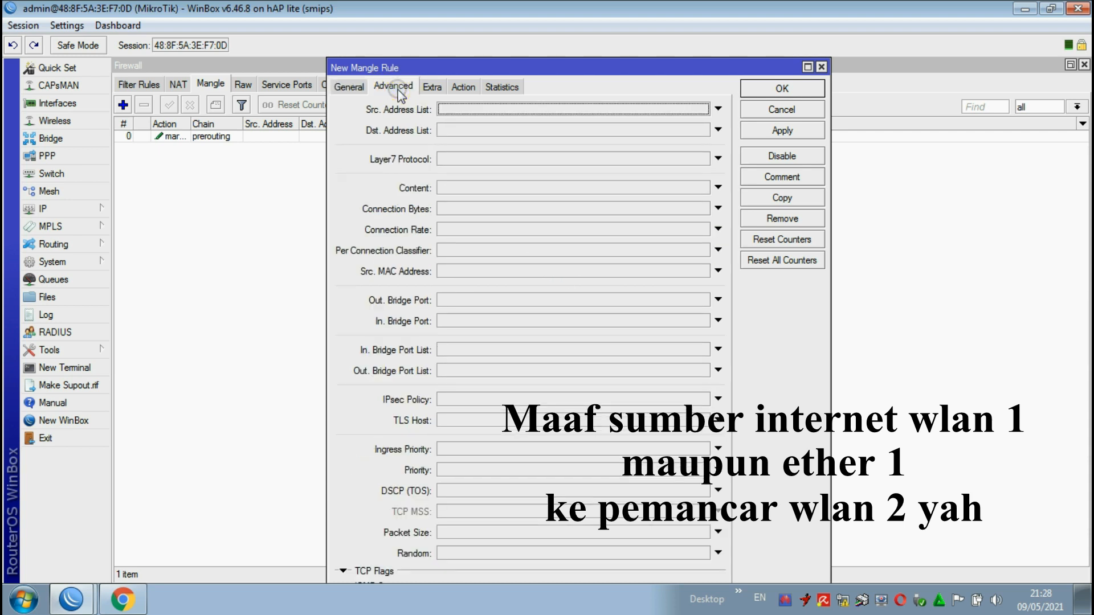
pyautogui.click(459, 252)
pyautogui.click(564, 249)
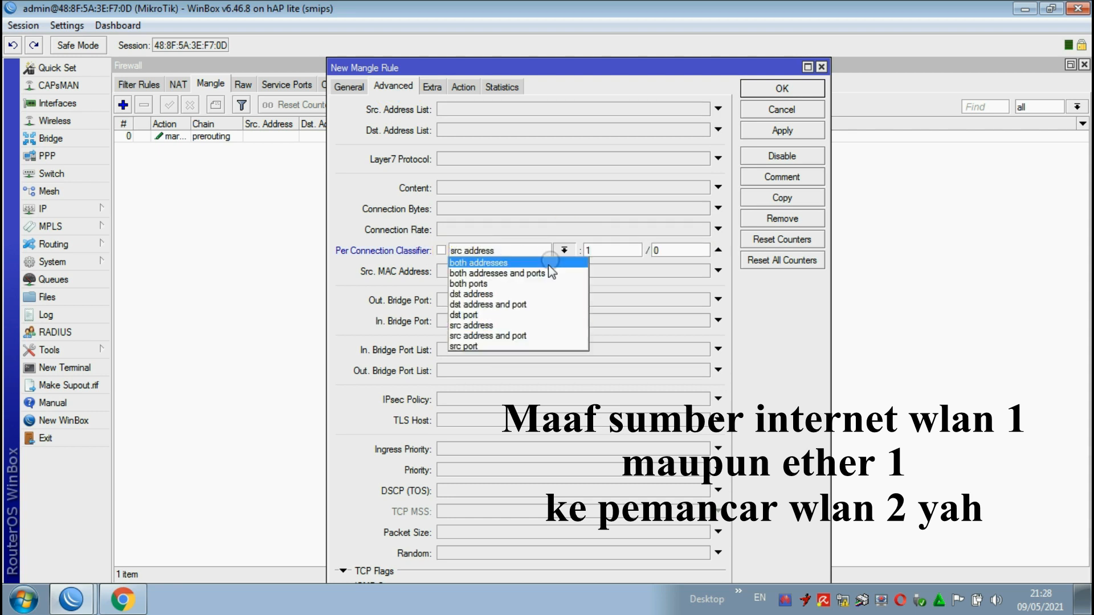
pyautogui.click(510, 335)
pyautogui.press('Tab')
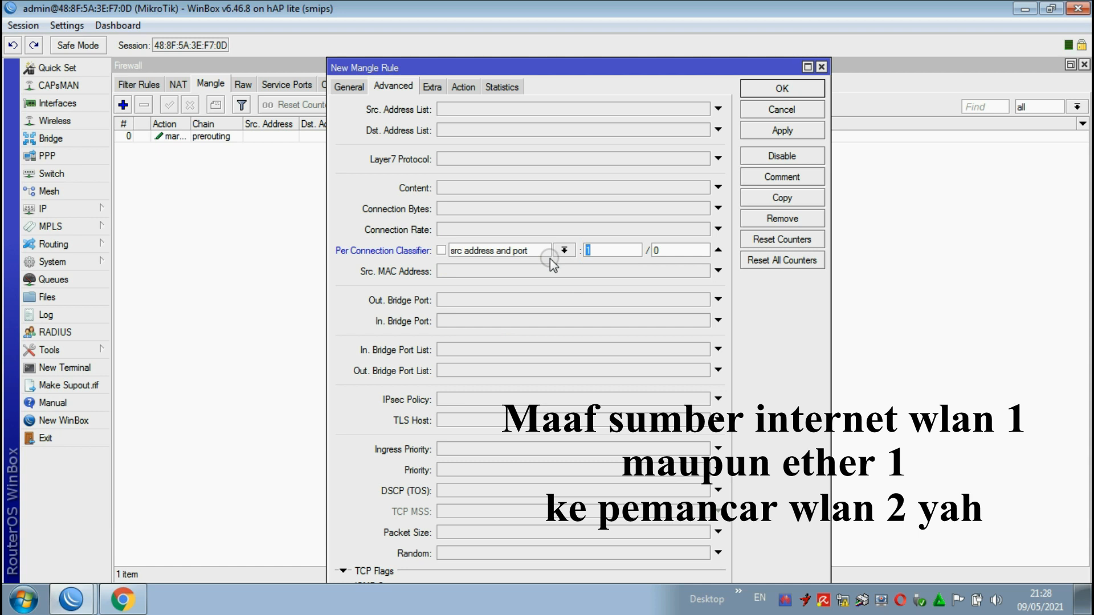
pyautogui.write('2')
pyautogui.click(664, 251)
pyautogui.write('1')
# Step: Set the second rule's action to mark routing with the new routing mark PCC2, and save the rule
pyautogui.click(463, 87)
pyautogui.click(486, 109)
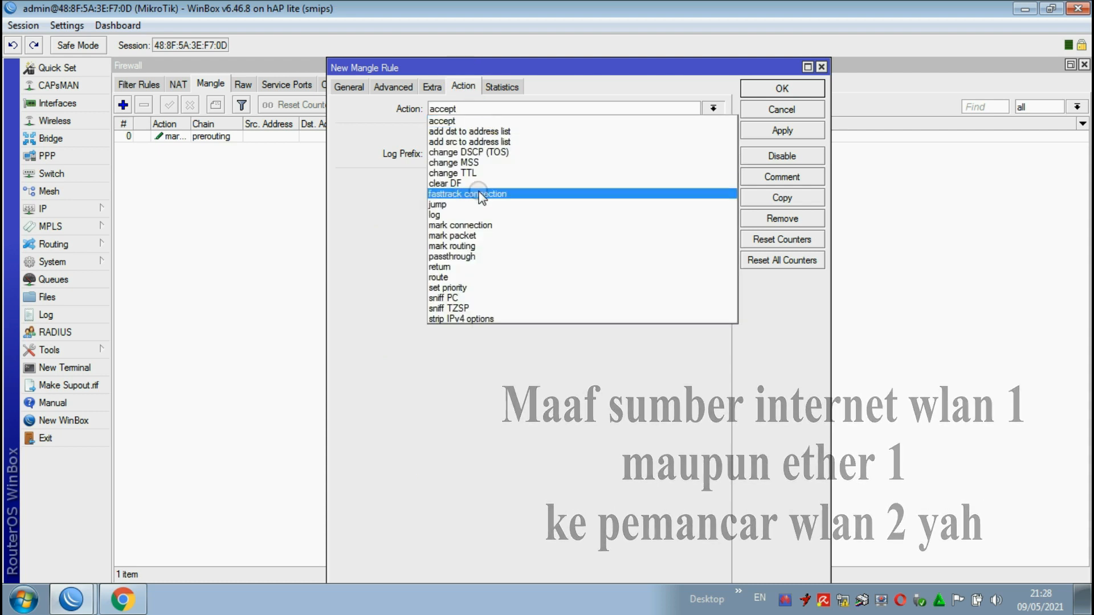
pyautogui.click(487, 247)
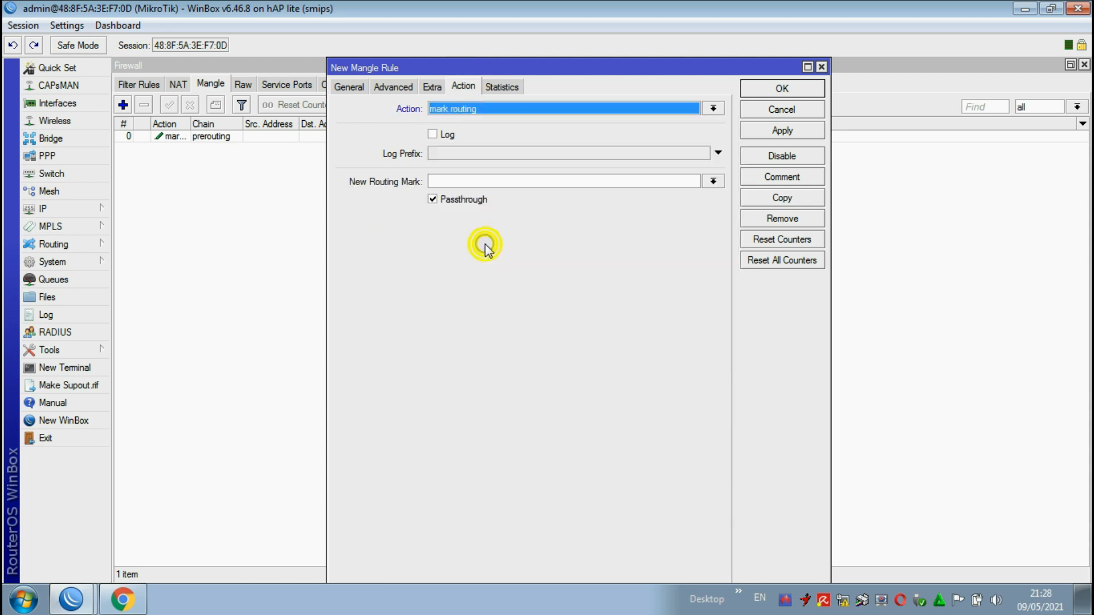
pyautogui.click(459, 180)
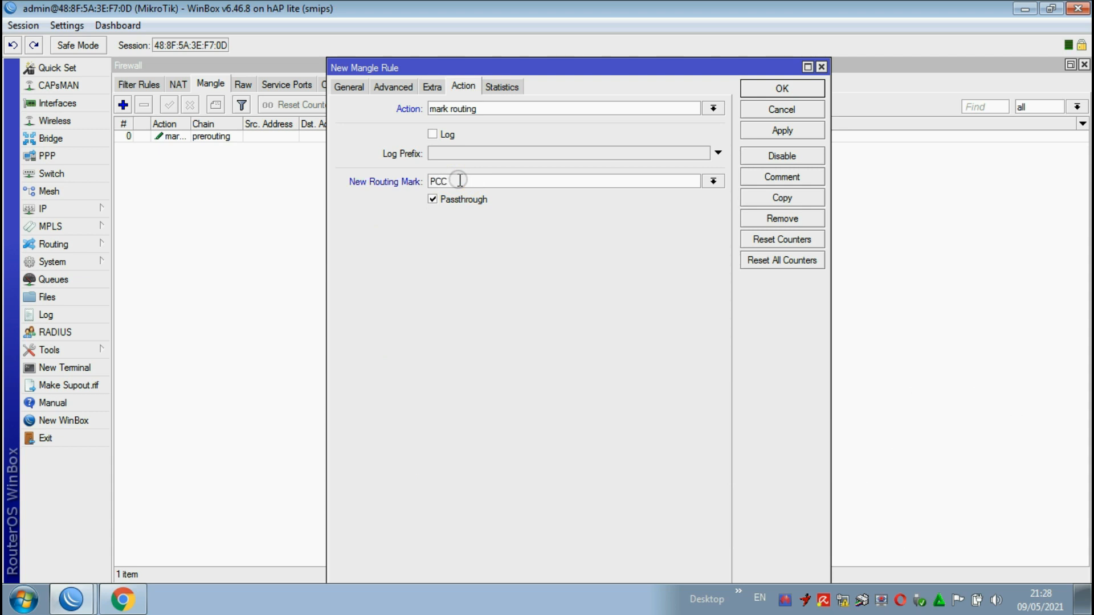
pyautogui.click(772, 131)
pyautogui.click(774, 90)
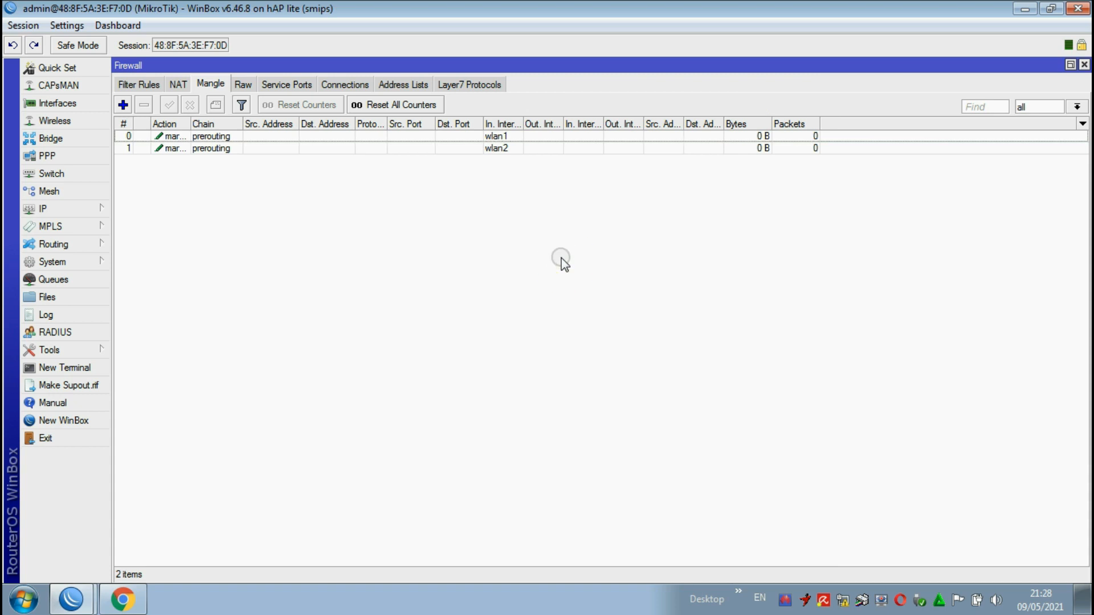
# Step: Review the two mangle rules and compare their incoming interfaces
pyautogui.doubleClick(285, 148)
pyautogui.click(780, 89)
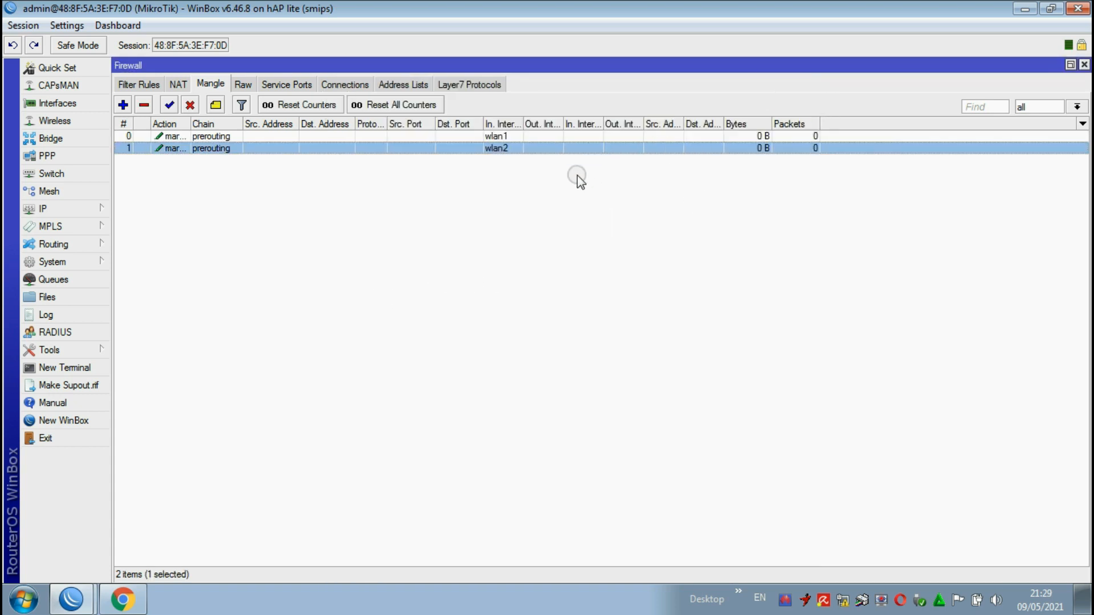
pyautogui.click(540, 196)
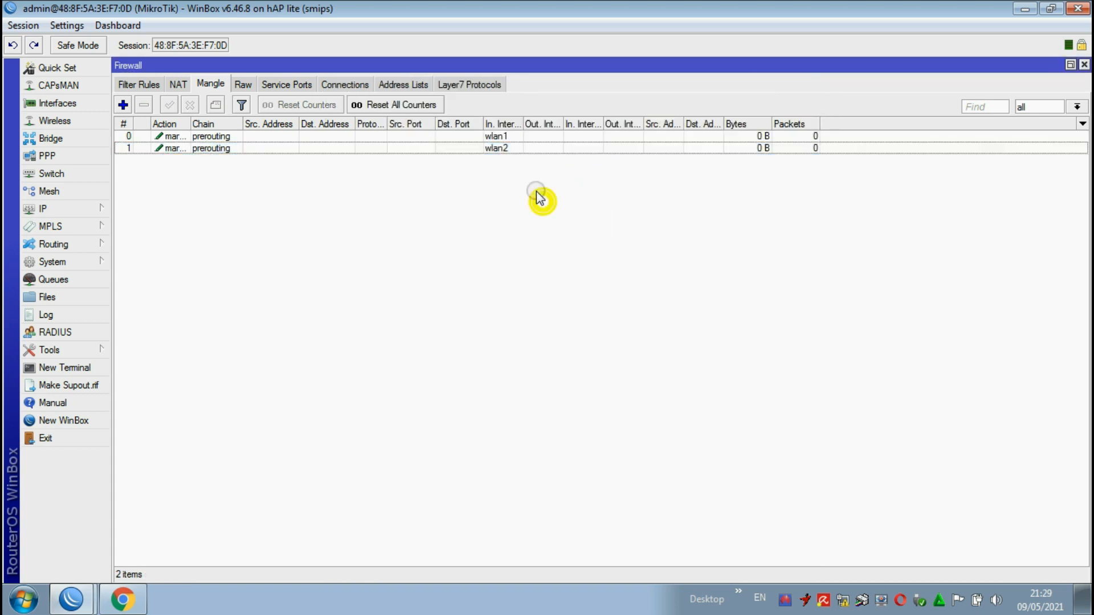
pyautogui.click(497, 137)
pyautogui.click(501, 147)
pyautogui.click(497, 137)
pyautogui.click(496, 147)
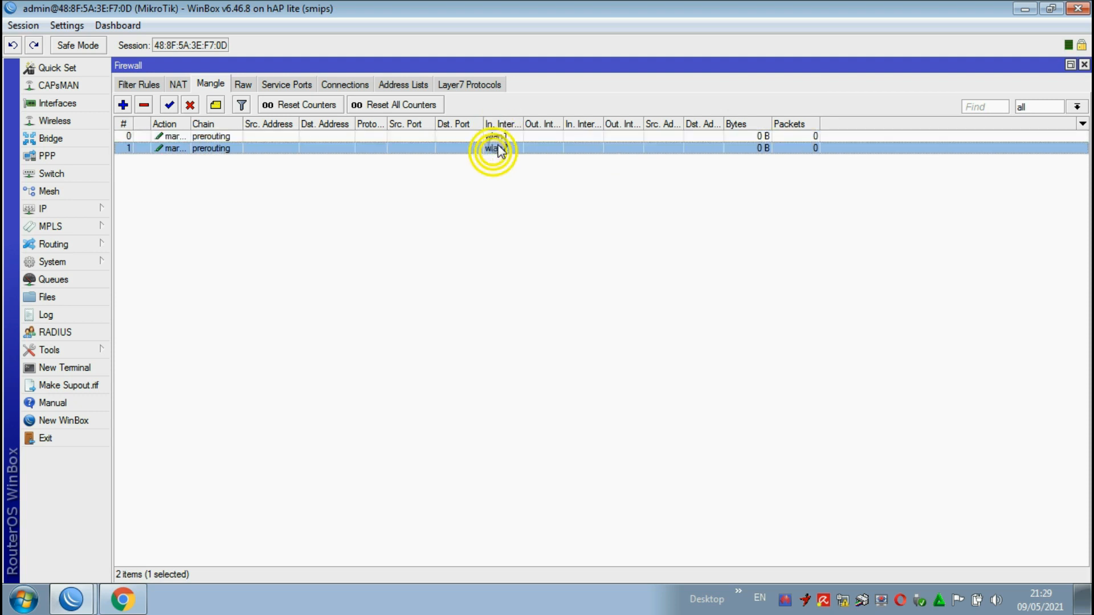
pyautogui.click(499, 137)
pyautogui.click(496, 147)
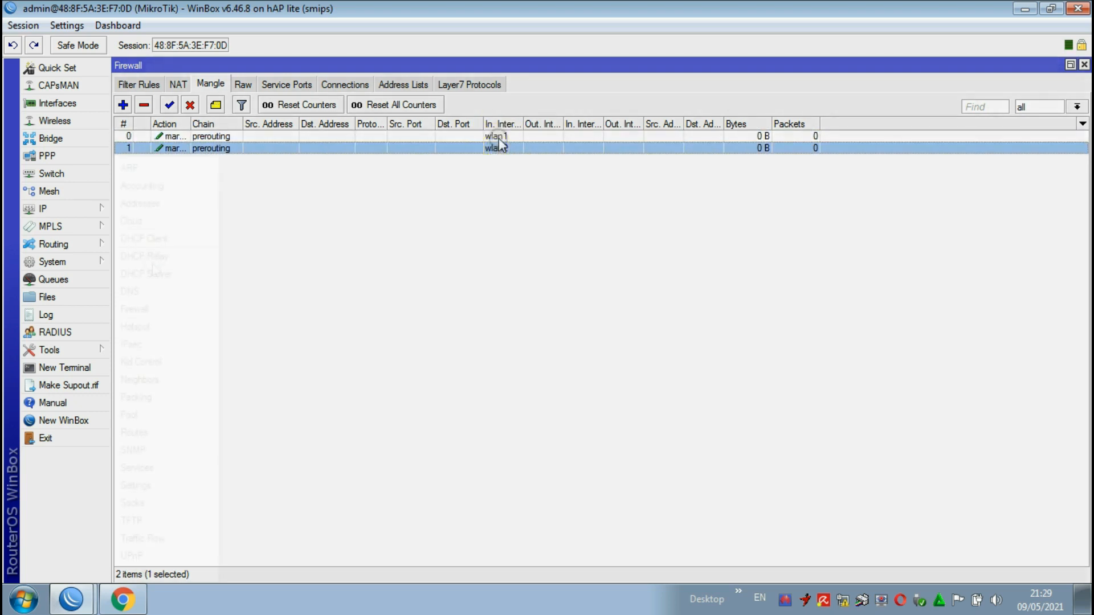
pyautogui.click(497, 136)
# Step: Close the firewall settings and remove user1, user2 and user3 from the hotspot users
pyautogui.click(1084, 65)
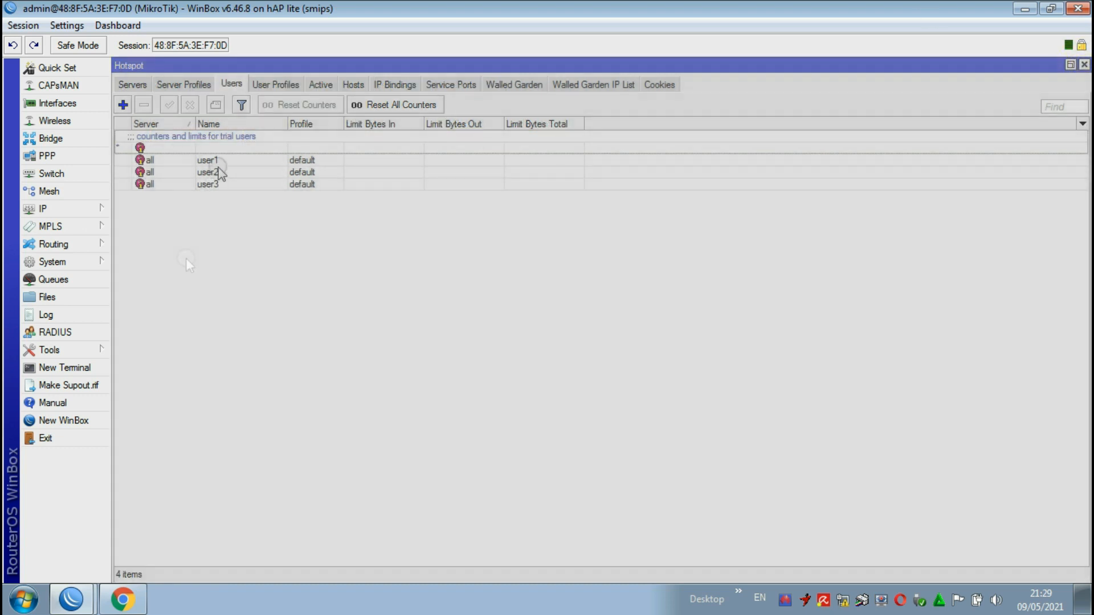
pyautogui.click(211, 160)
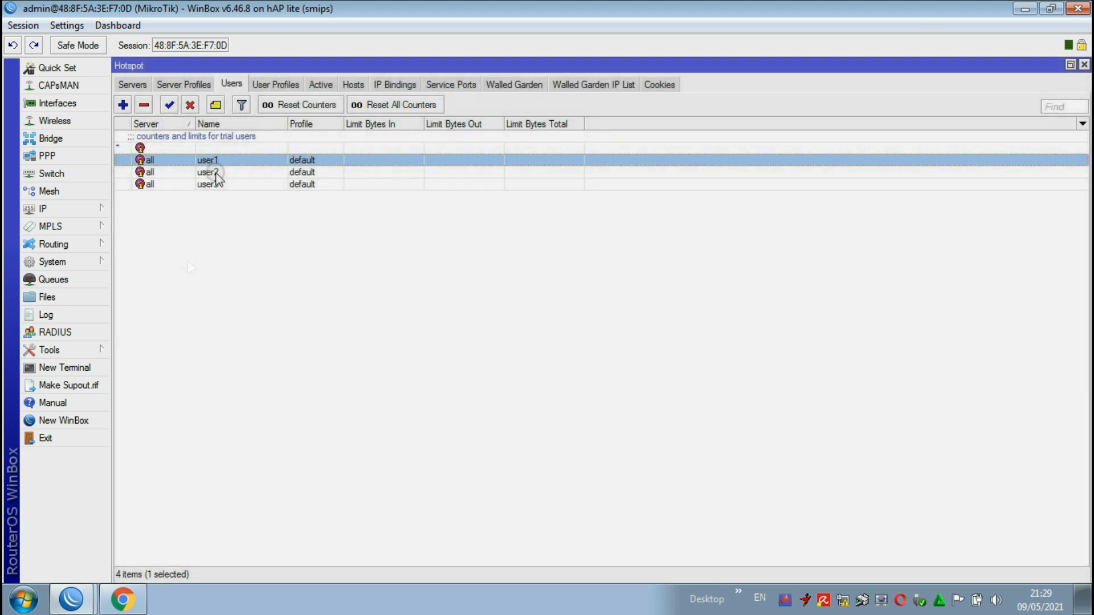
pyautogui.keyDown('shift'); pyautogui.click(209, 185); pyautogui.keyUp('shift')
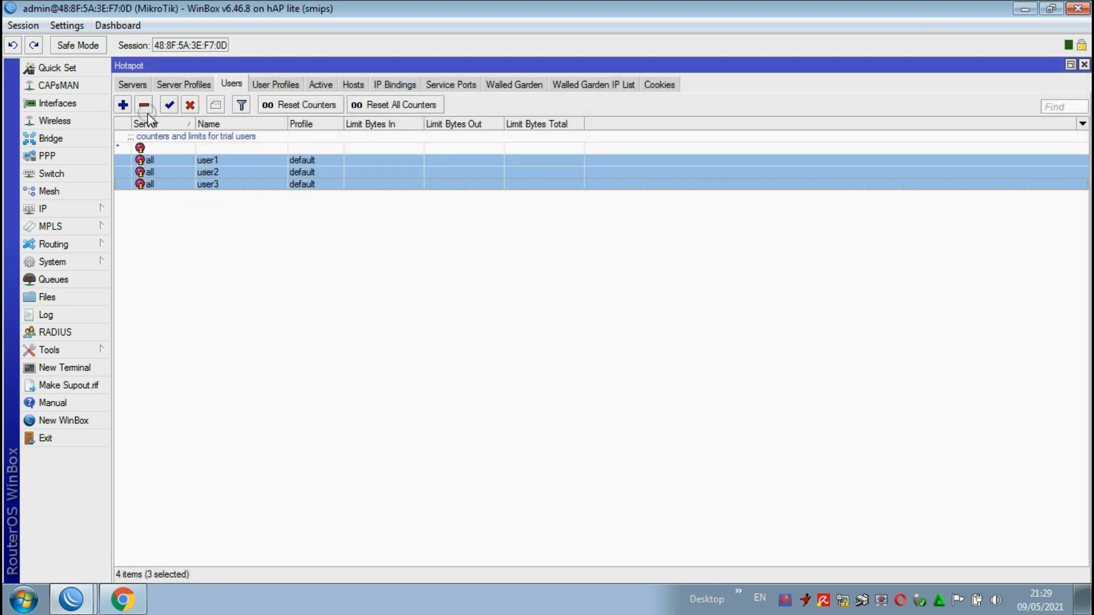
pyautogui.click(145, 105)
# Step: Add a hotspot user named data1 on all servers, enter its password and apply the settings
pyautogui.click(122, 105)
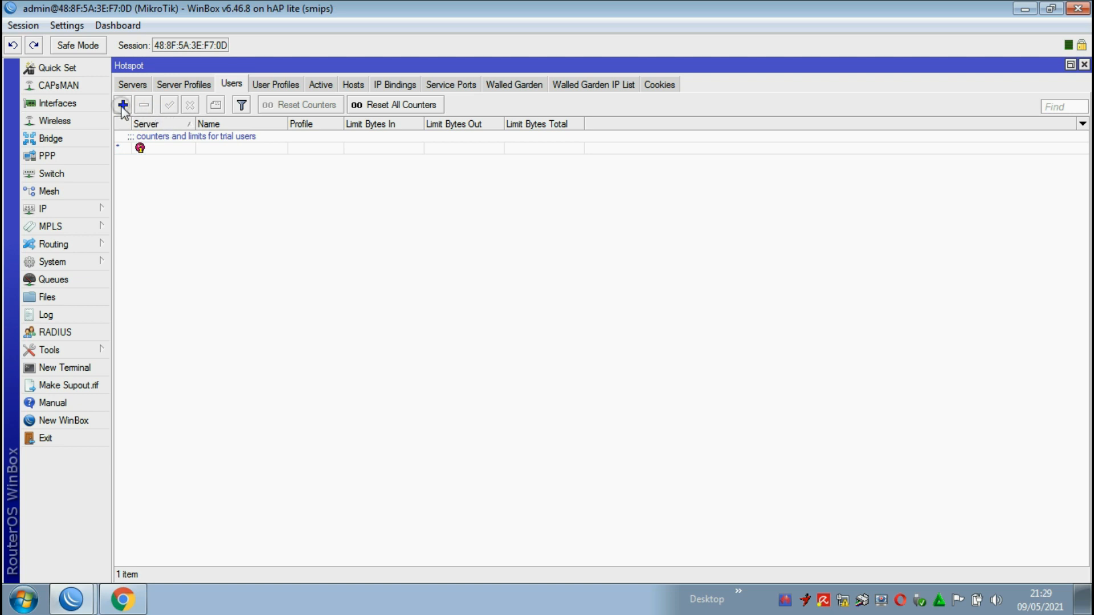
pyautogui.click(665, 308)
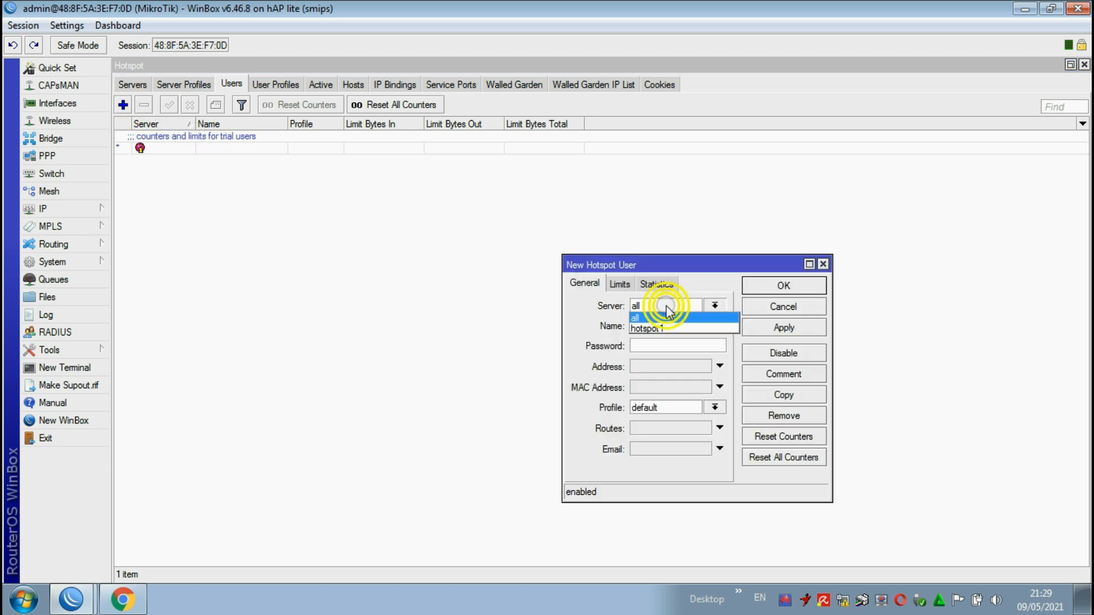
pyautogui.click(665, 310)
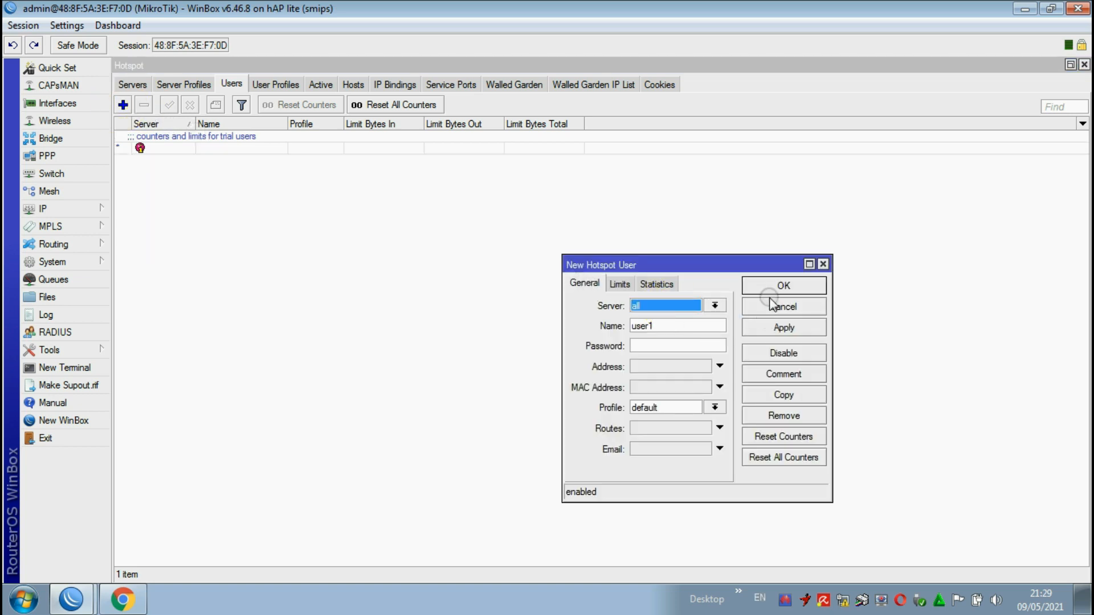
pyautogui.moveTo(750, 264); pyautogui.dragTo(587, 194)
pyautogui.click(487, 274)
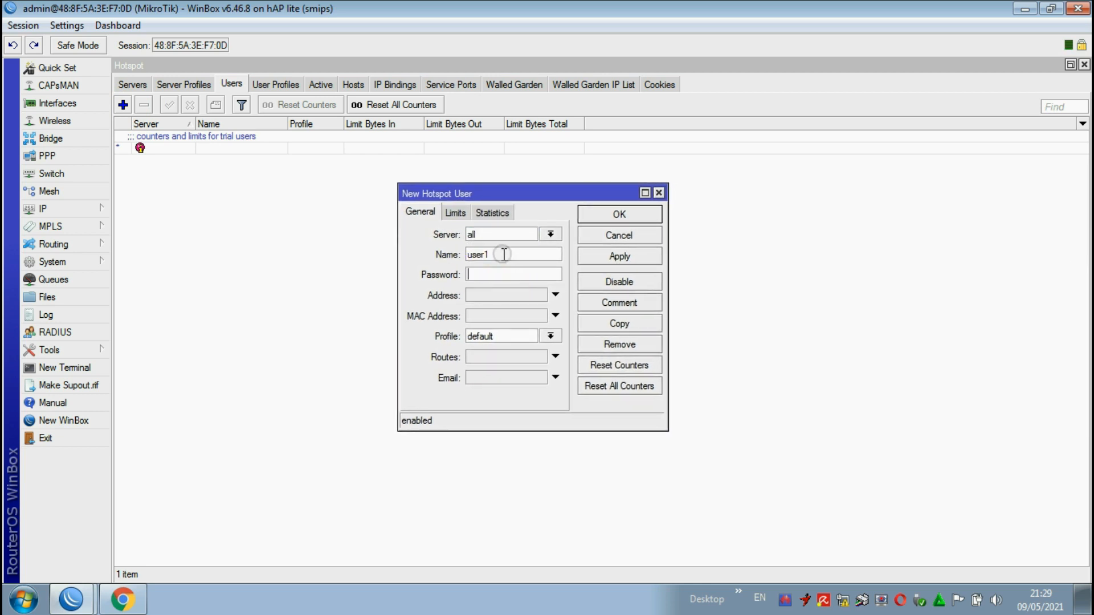
pyautogui.doubleClick(501, 255)
pyautogui.write('data1')
pyautogui.click(490, 276)
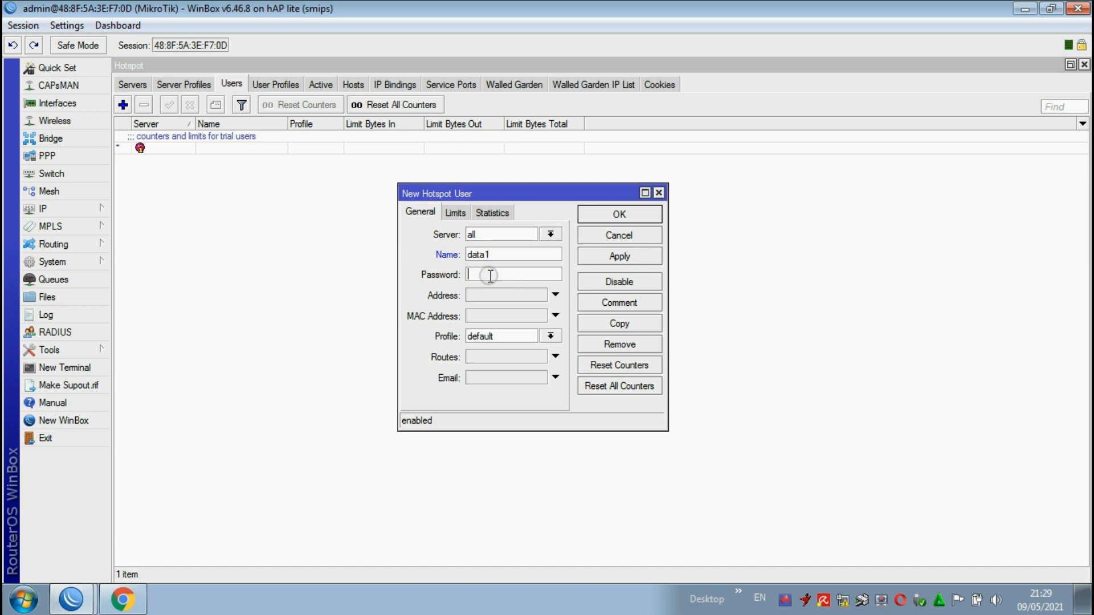
pyautogui.write('123')
pyautogui.click(619, 256)
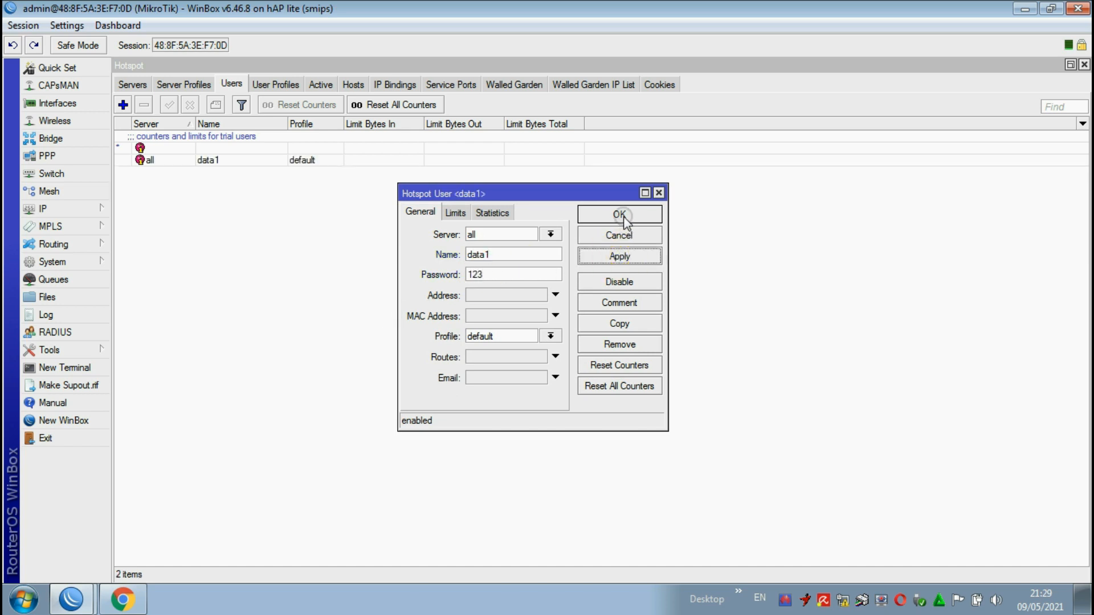
# Step: Add a hotspot user named data2 on all servers, enter its password and save the entry
pyautogui.click(619, 214)
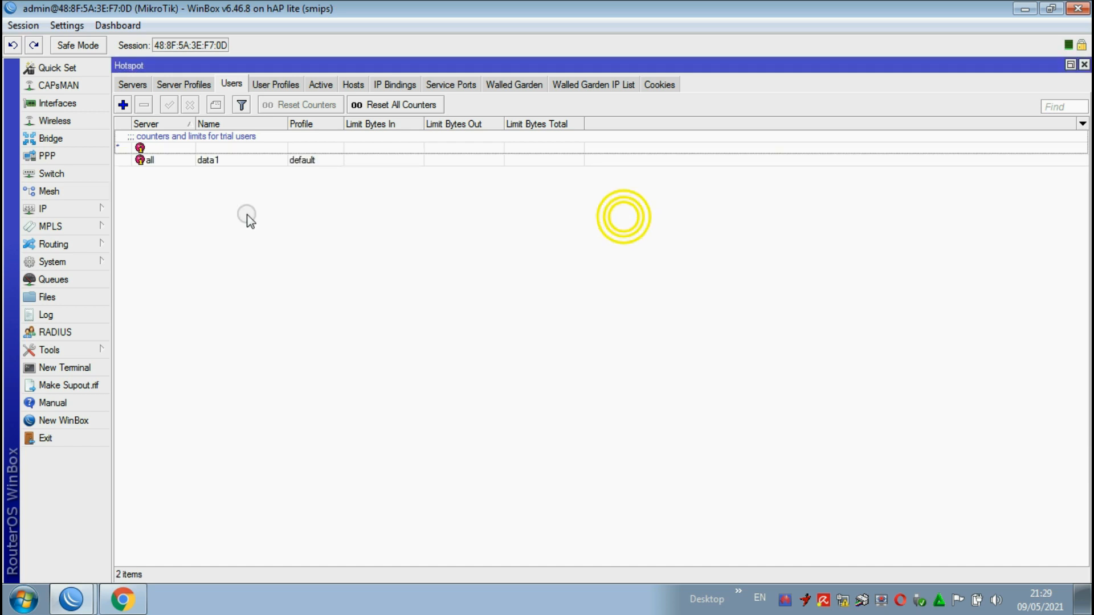
pyautogui.click(122, 104)
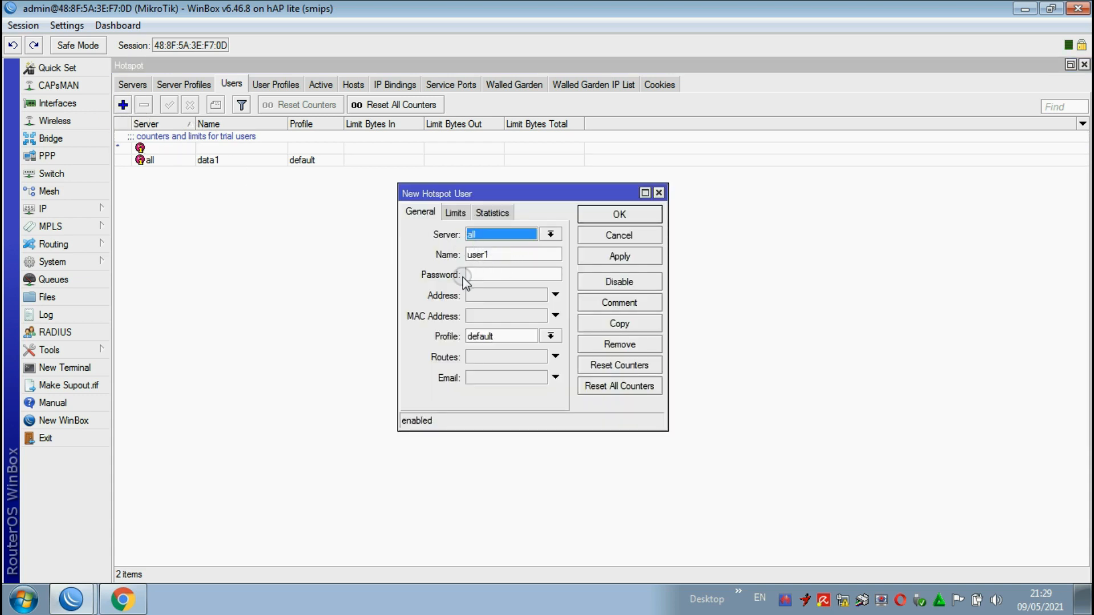
pyautogui.click(491, 270)
pyautogui.moveTo(498, 260); pyautogui.dragTo(396, 278)
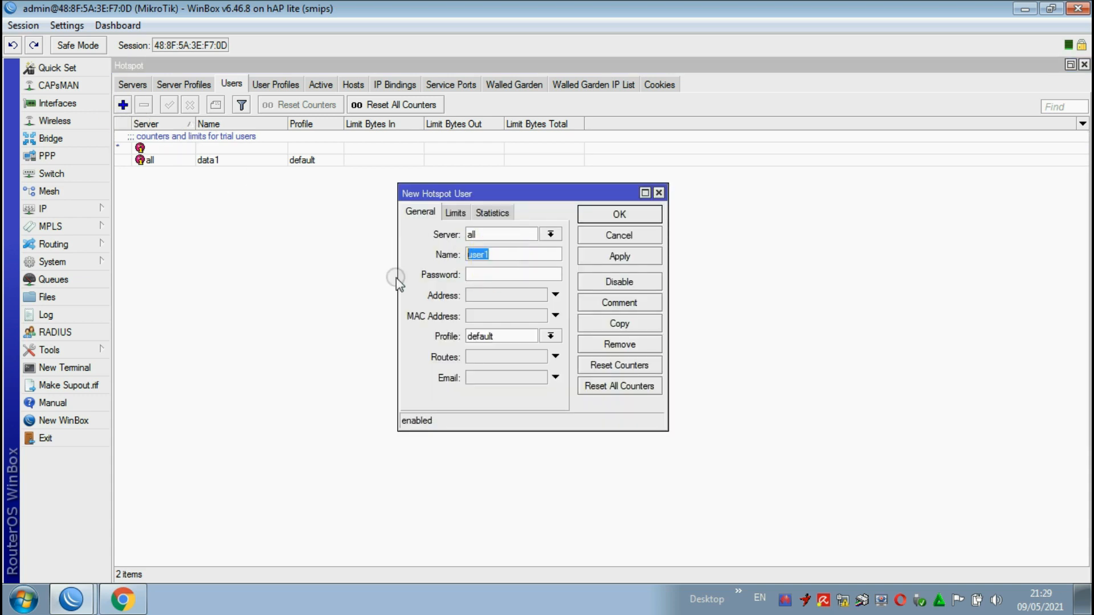
pyautogui.write('data2')
pyautogui.click(495, 275)
pyautogui.write('123')
pyautogui.click(592, 258)
pyautogui.click(616, 215)
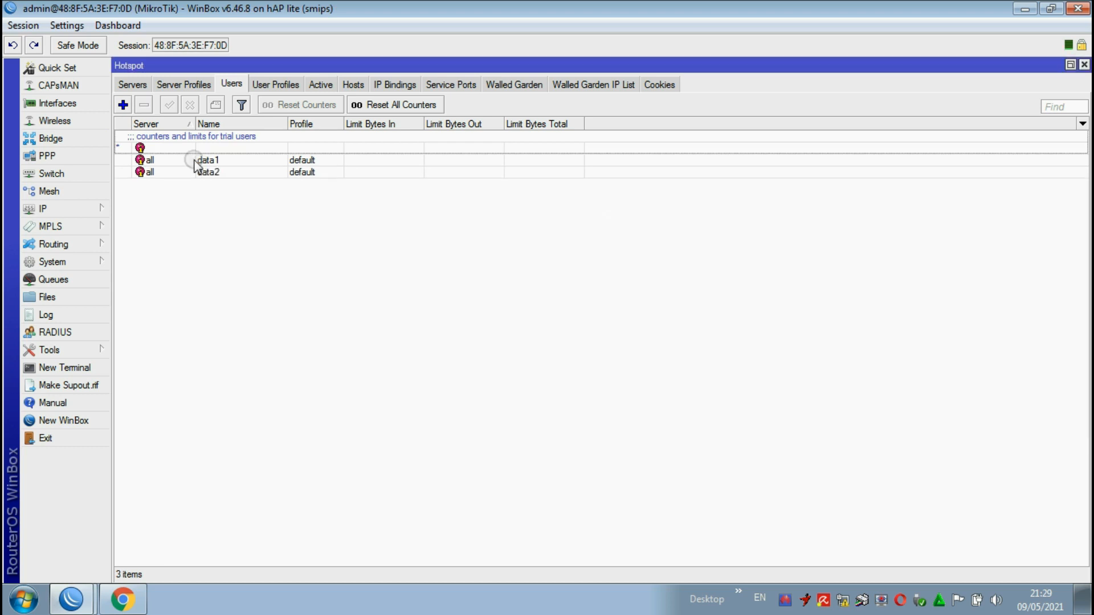
# Step: Add a hotspot user named data3 on all servers, enter its password and save the entry
pyautogui.click(123, 105)
pyautogui.doubleClick(512, 254)
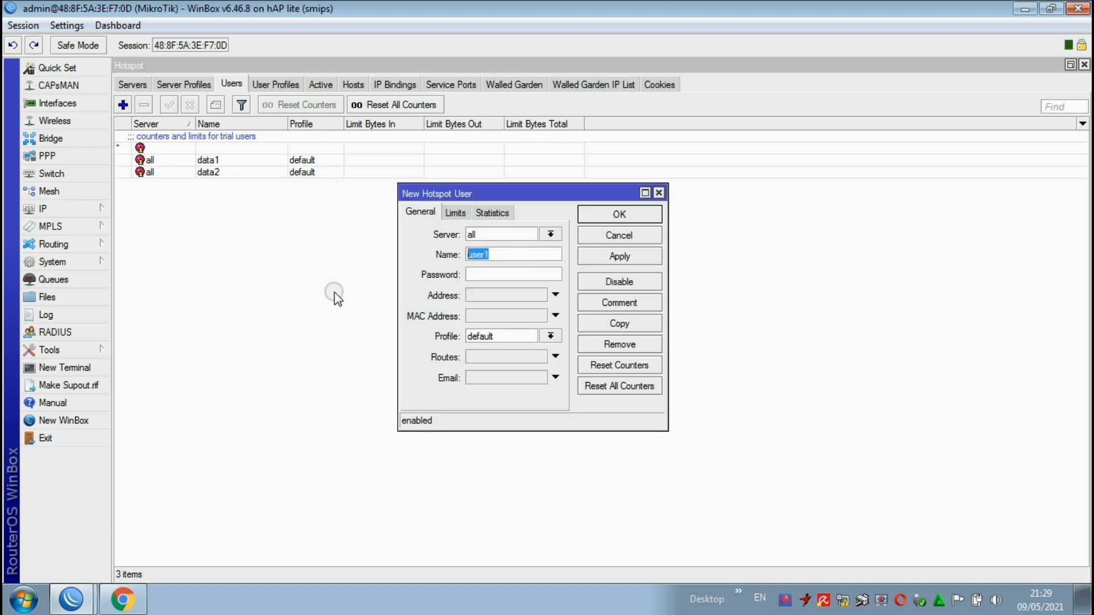
pyautogui.write('data3')
pyautogui.click(498, 276)
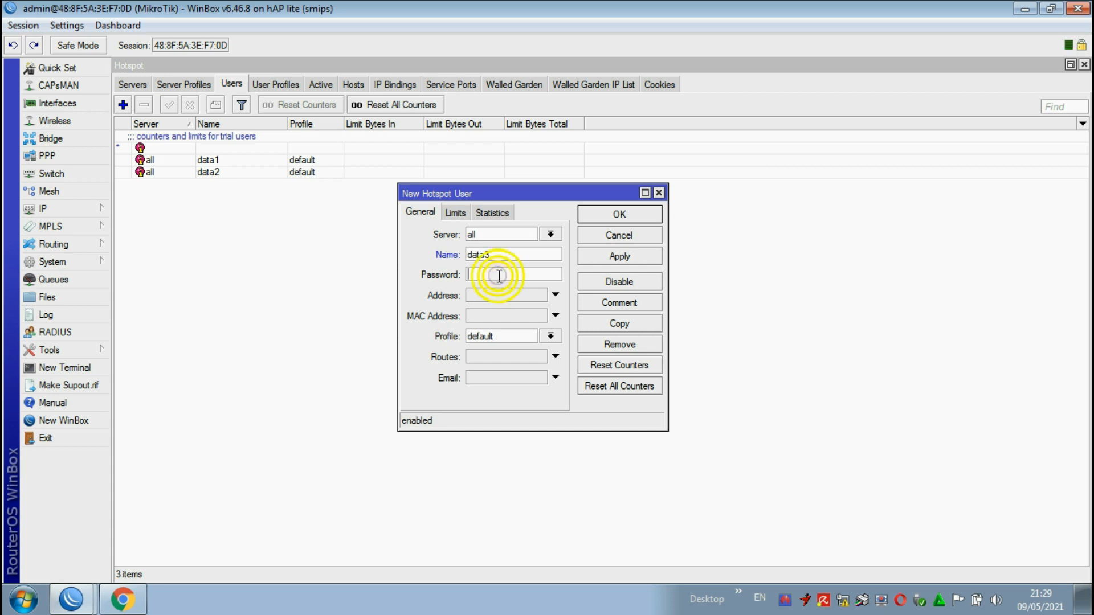
pyautogui.write('123')
pyautogui.click(613, 255)
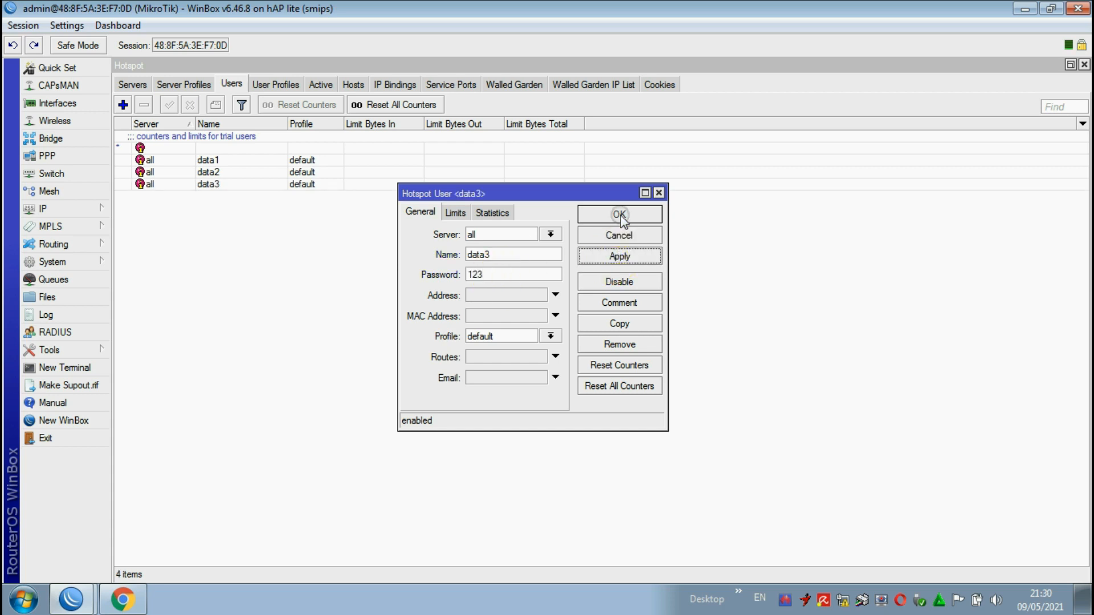
pyautogui.click(617, 214)
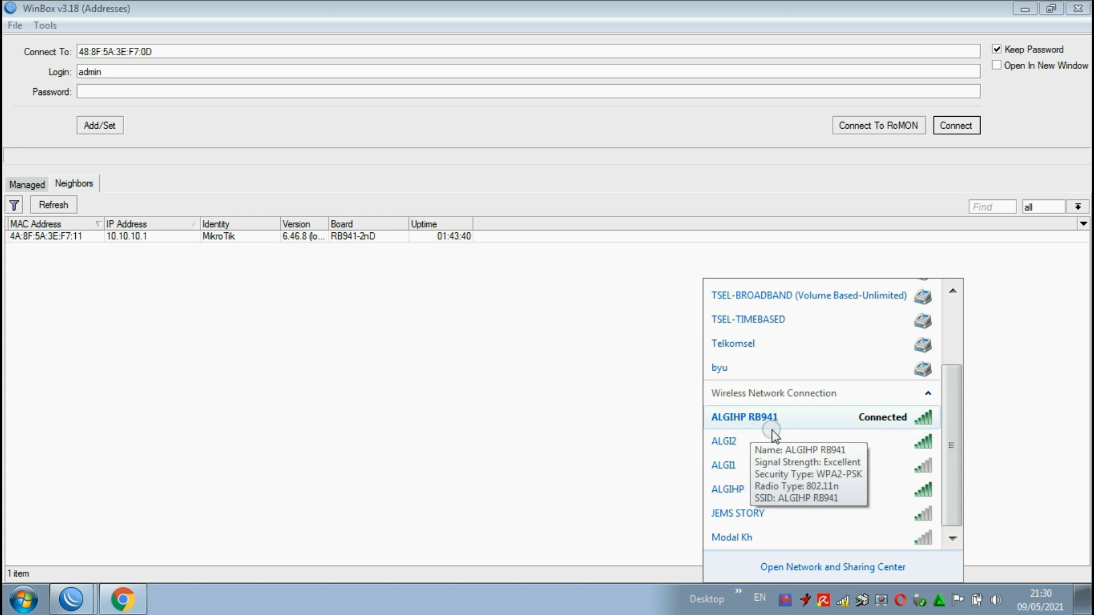
# Step: Check the ALGIHP RB941 wireless connection and open the hotspot login page at 10.10.10.1 in Chrome
pyautogui.click(773, 418)
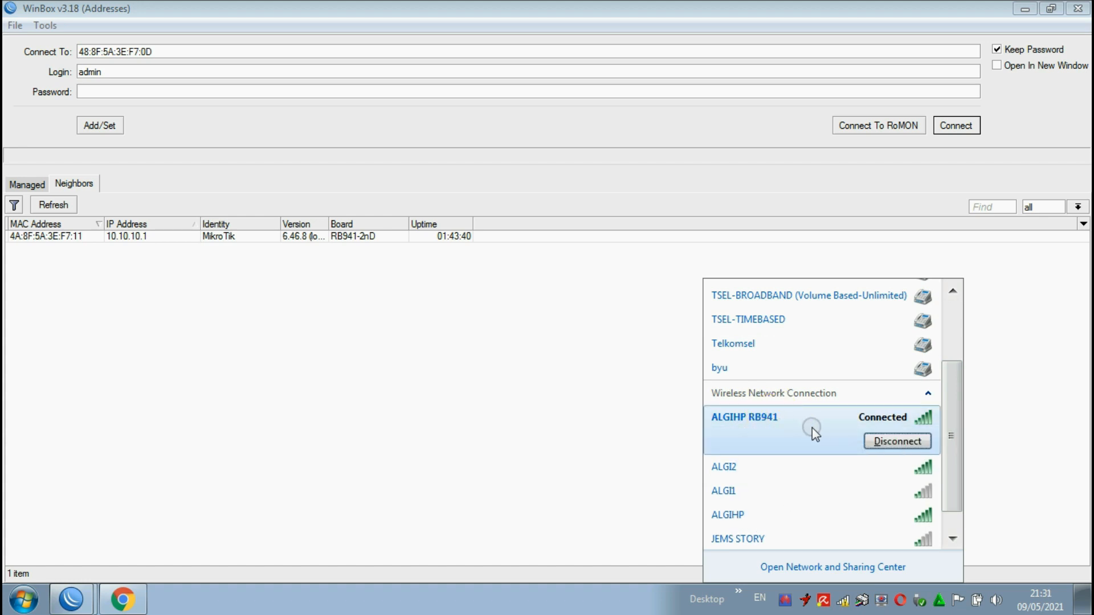
pyautogui.click(122, 598)
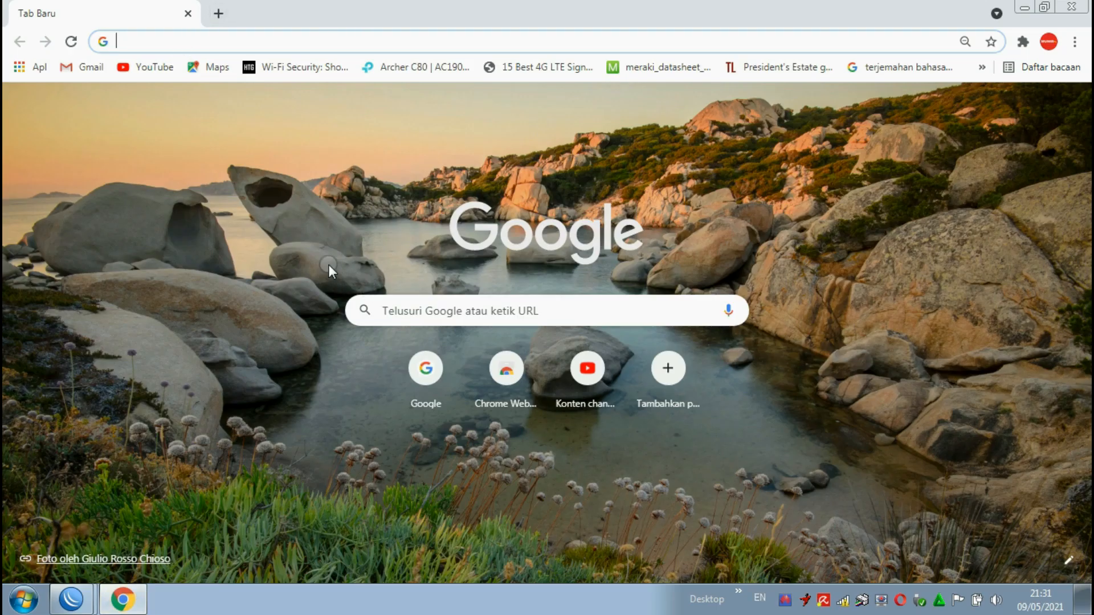
pyautogui.write('1')
pyautogui.press('Return')
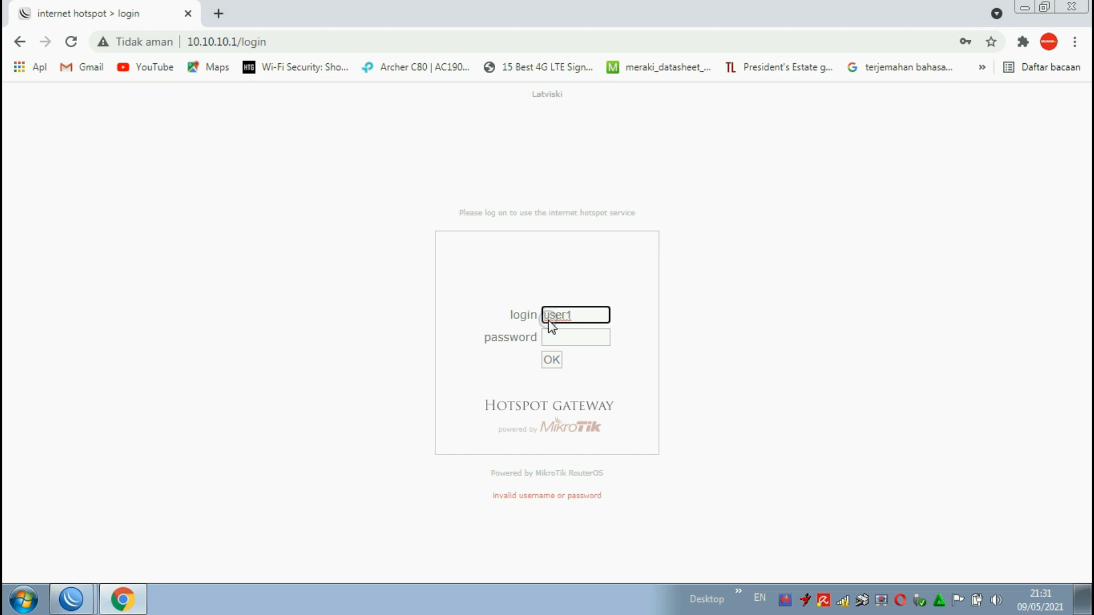
# Step: Log in to the hotspot as data1 with the account password, and check the ALGIHP RB941 wireless connection
pyautogui.click(563, 316)
pyautogui.moveTo(577, 316); pyautogui.dragTo(479, 327)
pyautogui.write('data1')
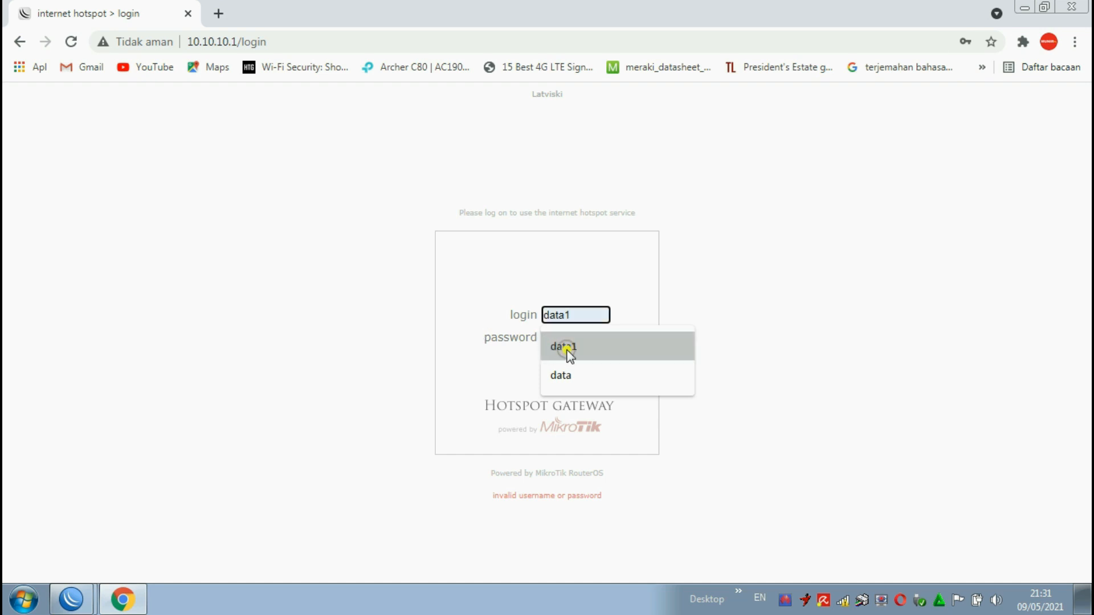
pyautogui.click(566, 350)
pyautogui.click(567, 339)
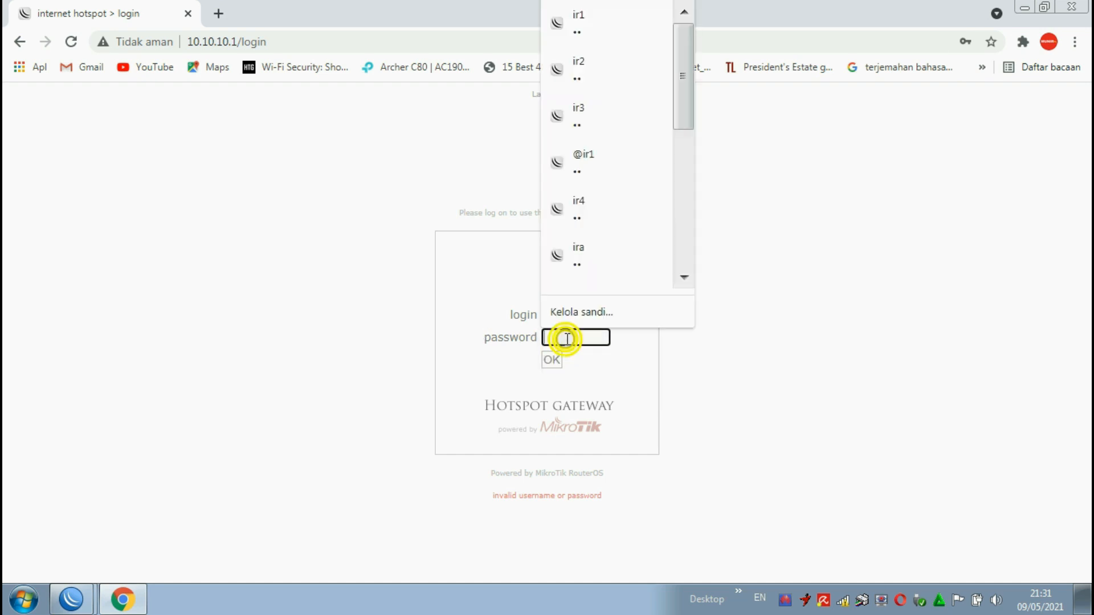
pyautogui.write('••')
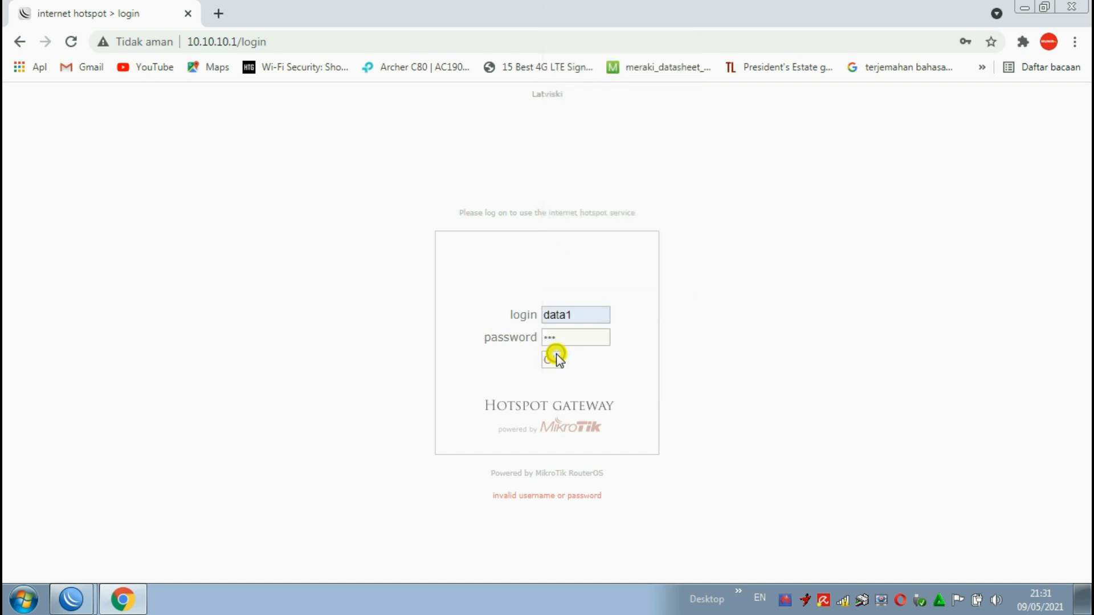
pyautogui.click(556, 358)
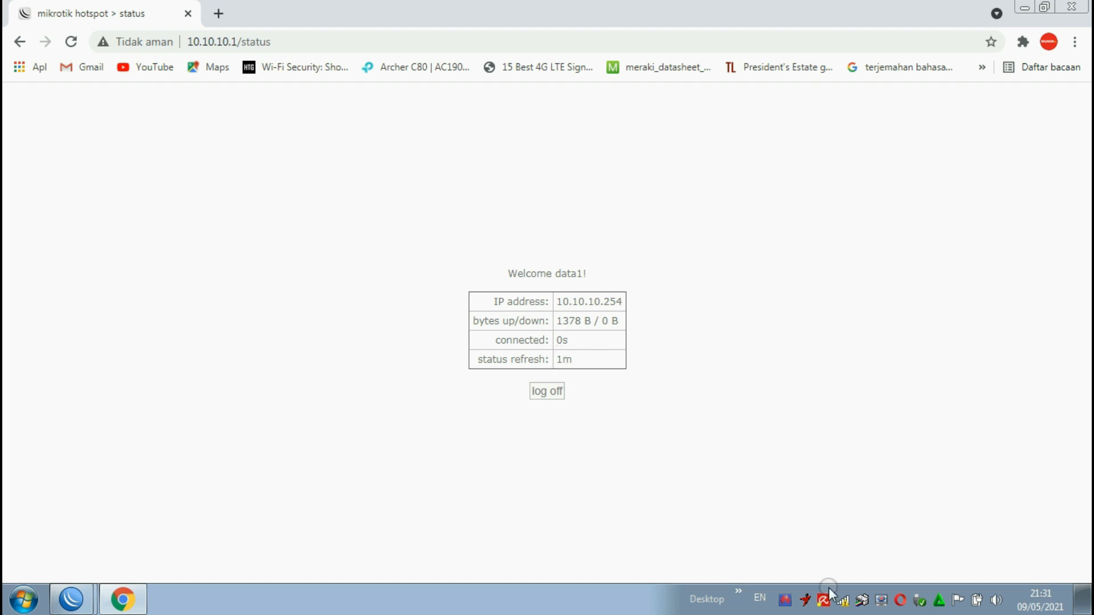
pyautogui.click(842, 599)
pyautogui.moveTo(797, 475)
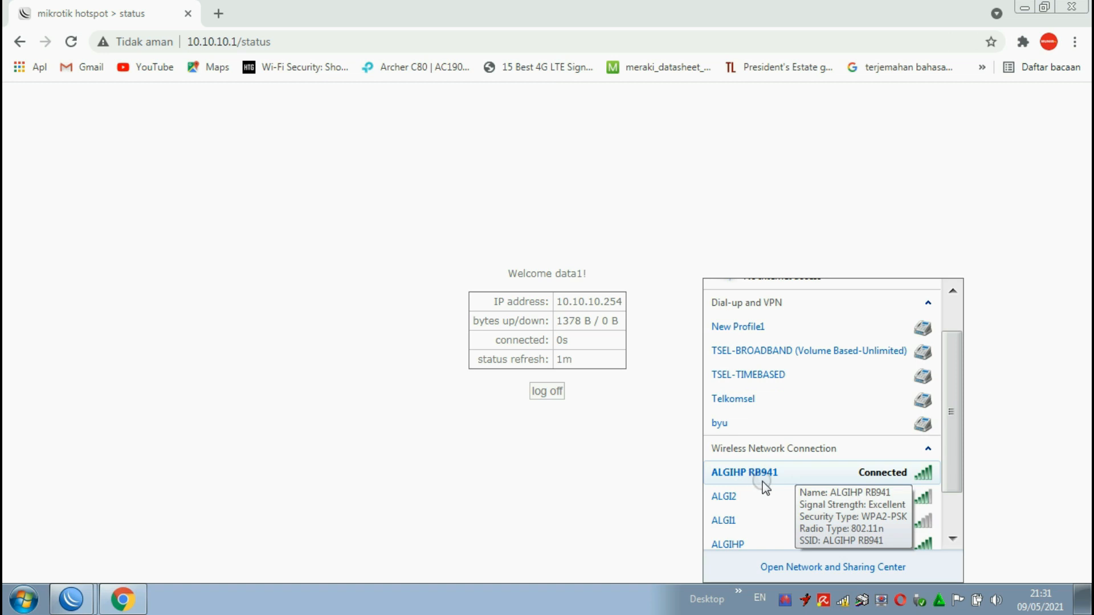
# Step: Close the extra WinBox window and connect the remaining one to the RB941-2nD neighbor by its MAC address 4A:8F:5A:3E:F7:11
pyautogui.click(71, 601)
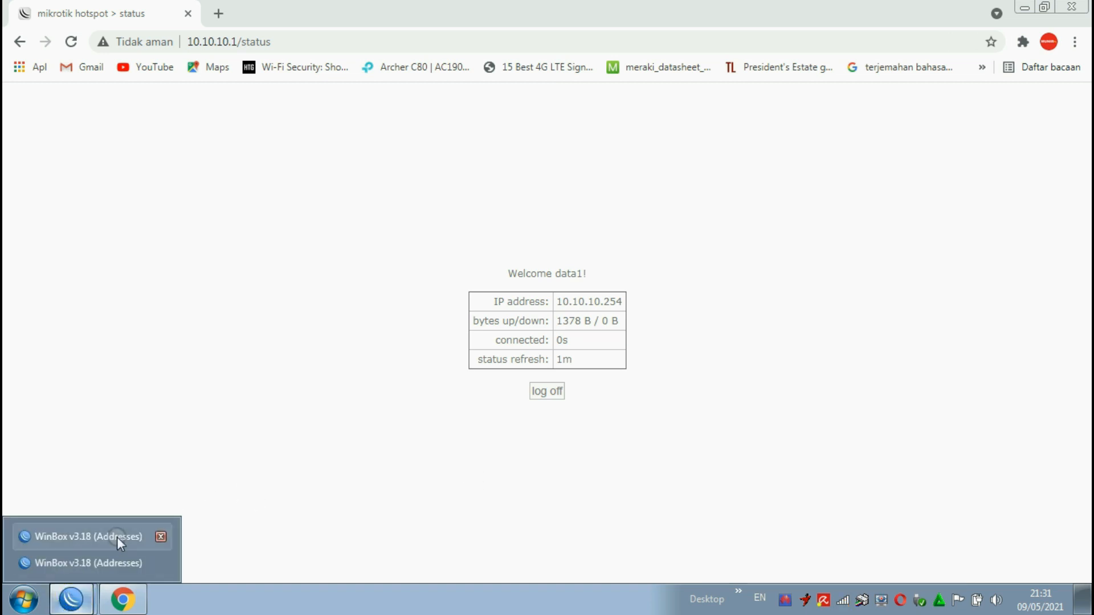
pyautogui.click(160, 540)
pyautogui.click(121, 564)
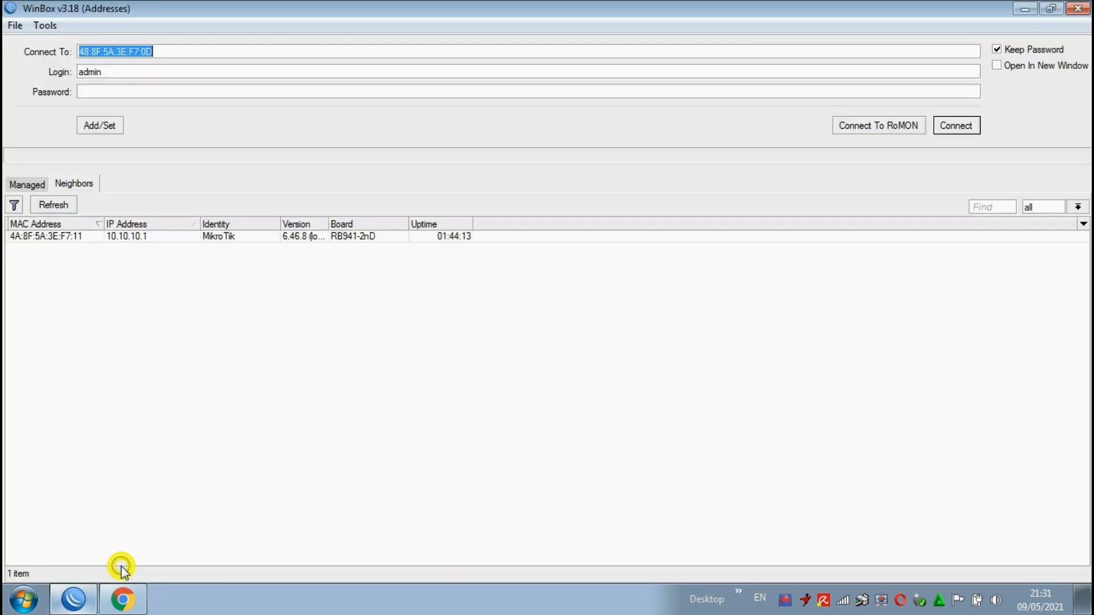
pyautogui.click(42, 236)
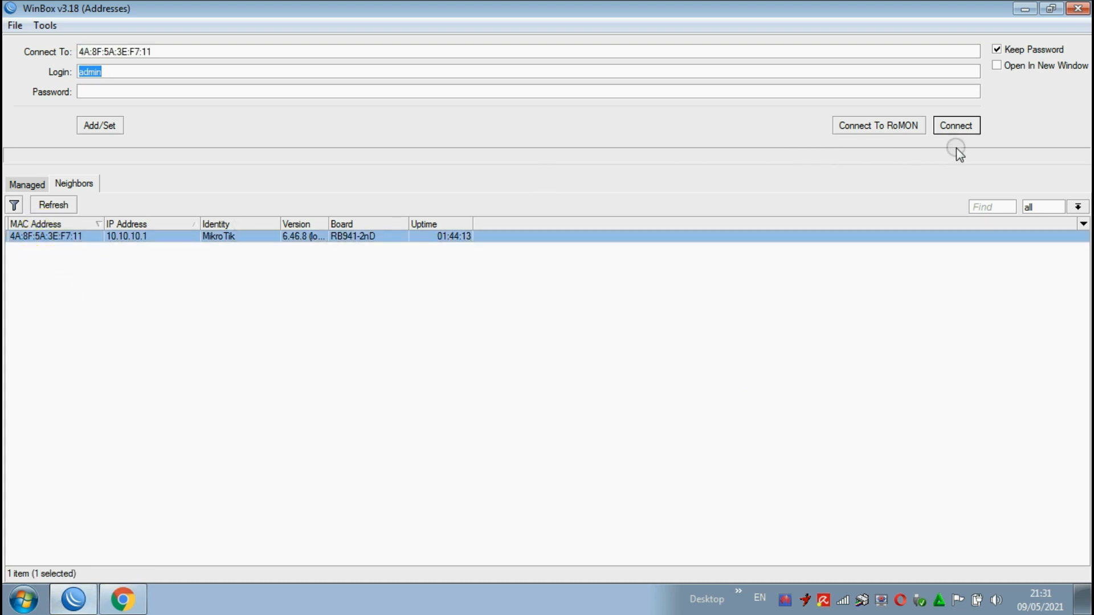
pyautogui.click(956, 126)
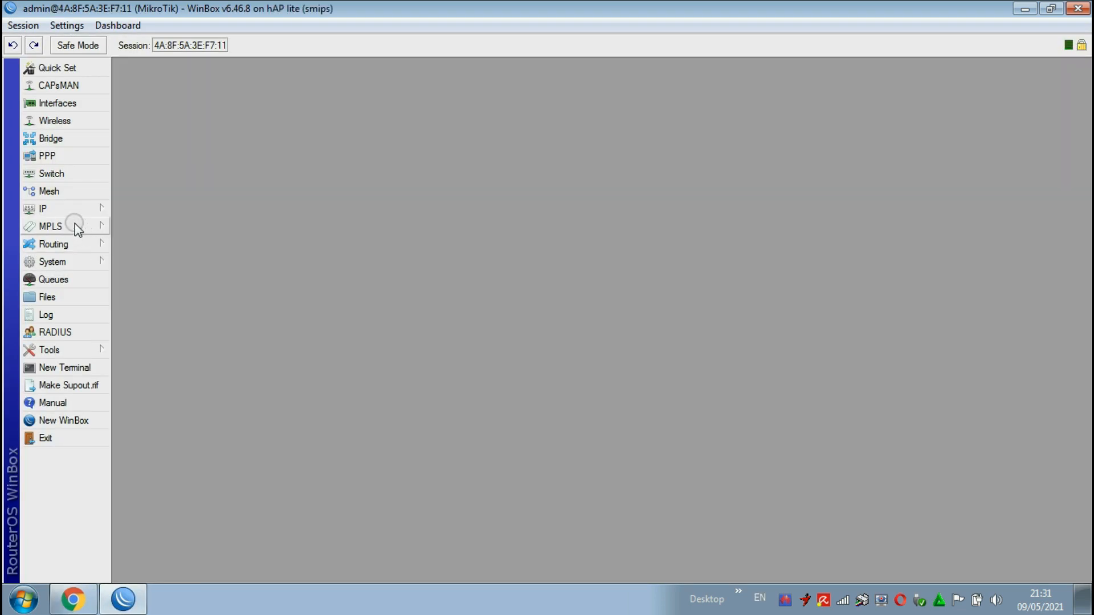
# Step: Review the router's IP route list, examining the wlan1, ether1 and wlan2 gateways, and close it
pyautogui.click(69, 214)
pyautogui.click(152, 431)
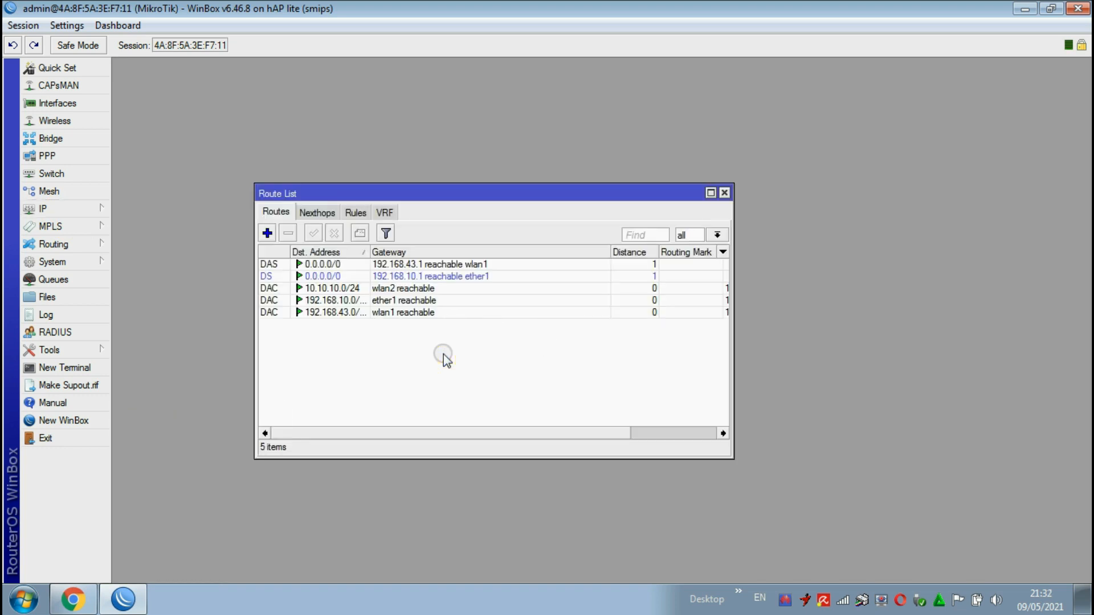
pyautogui.click(463, 279)
pyautogui.press('Up')
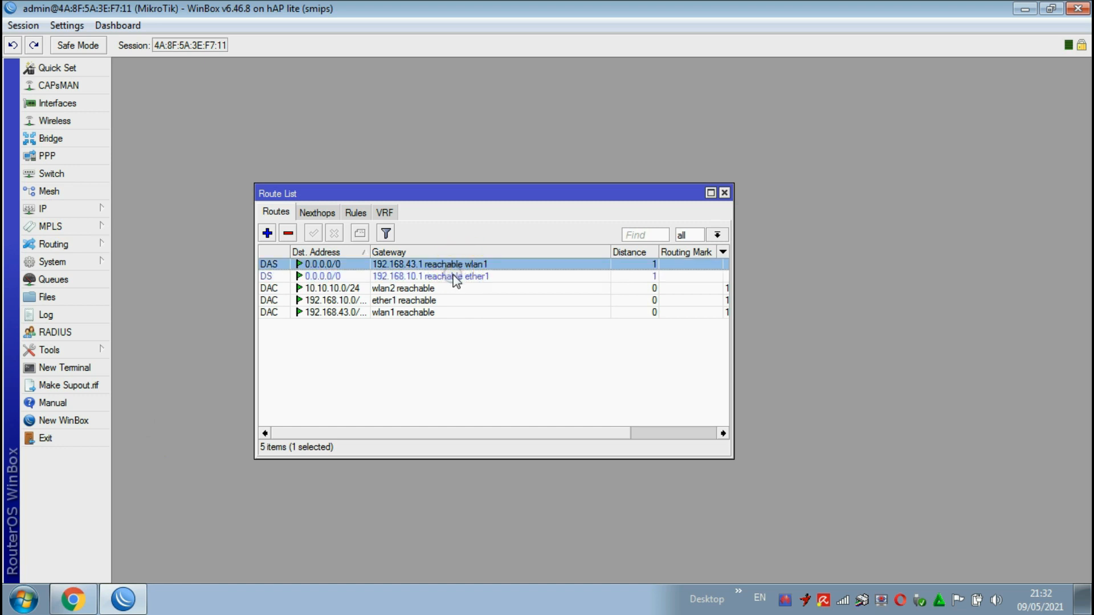
pyautogui.click(418, 288)
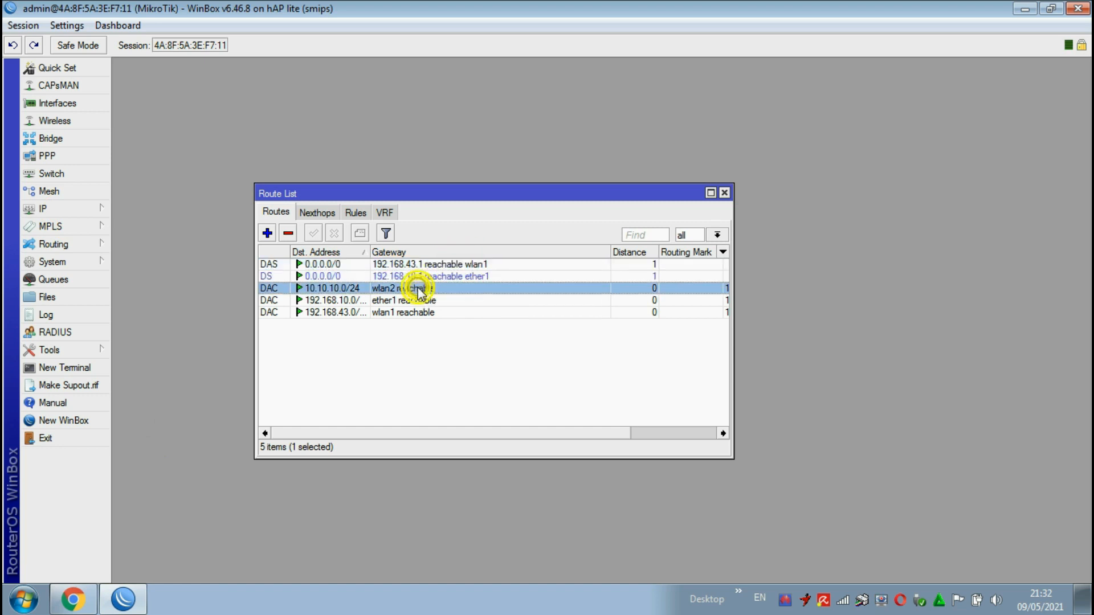
pyautogui.click(418, 300)
pyautogui.click(419, 313)
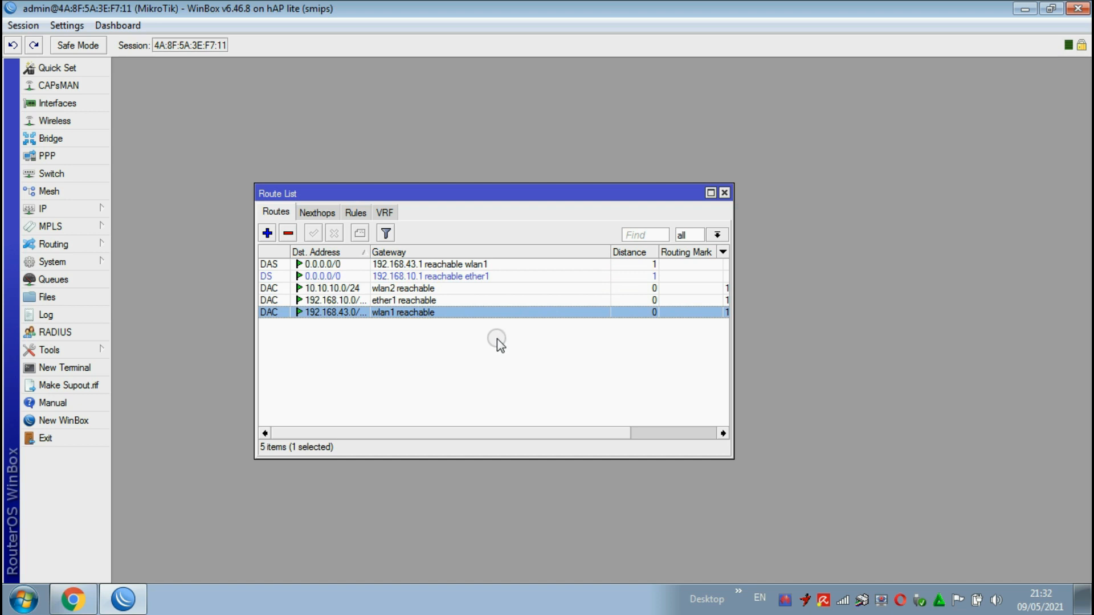
pyautogui.click(725, 194)
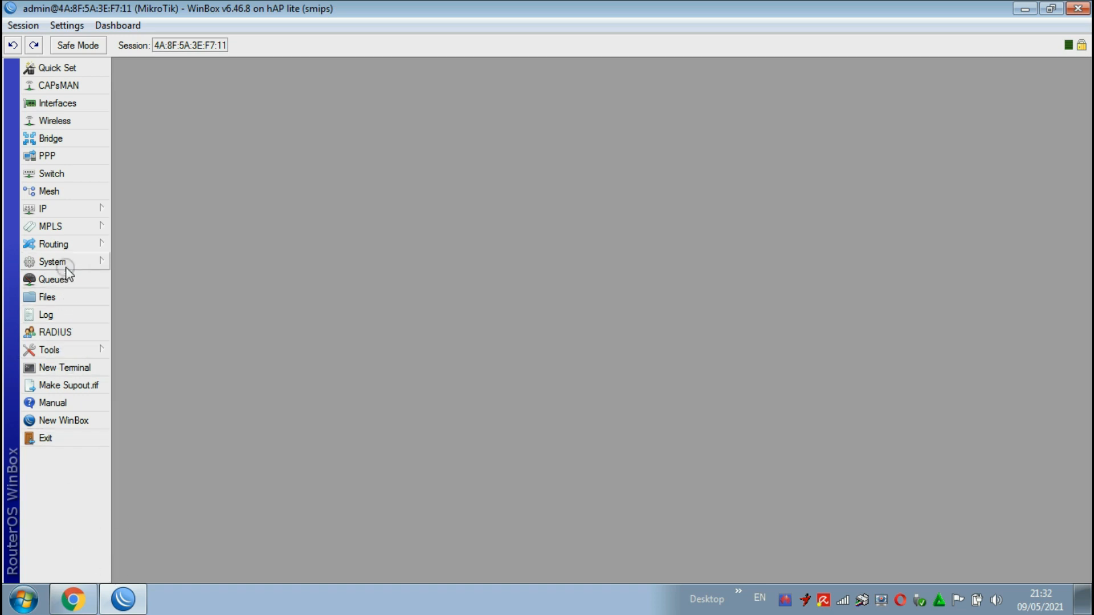
# Step: Open the IP hotspot settings and examine the active user sessions
pyautogui.click(84, 209)
pyautogui.click(152, 291)
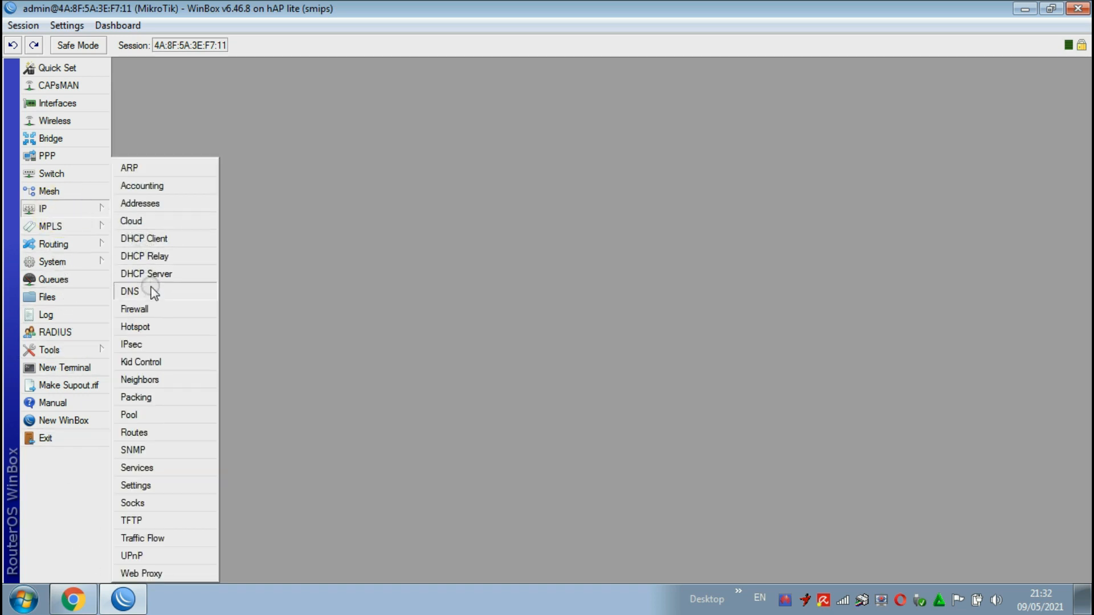
pyautogui.click(149, 326)
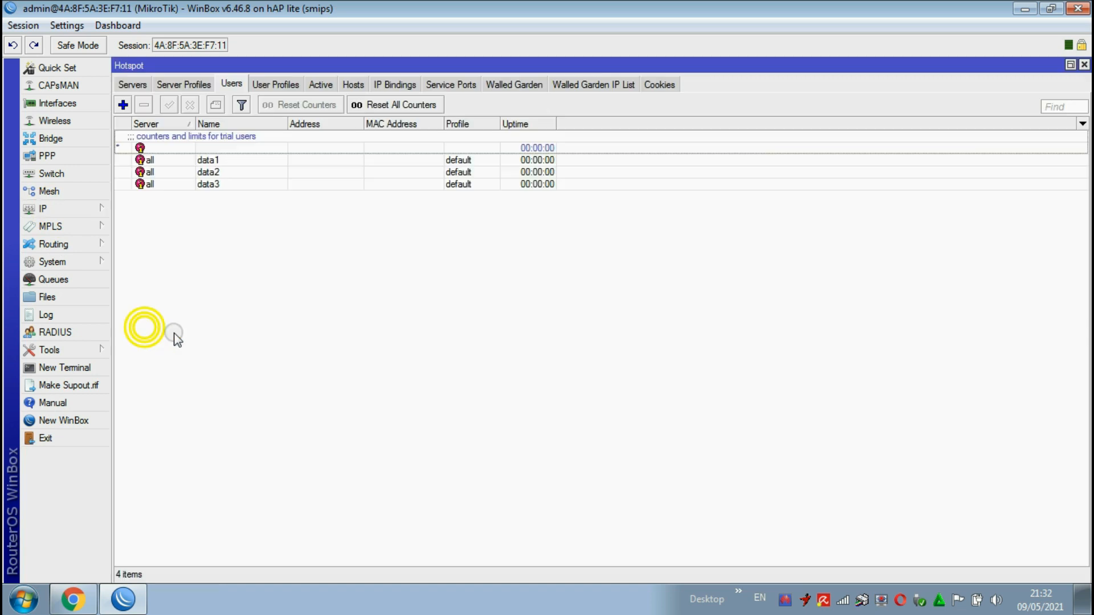
pyautogui.click(321, 85)
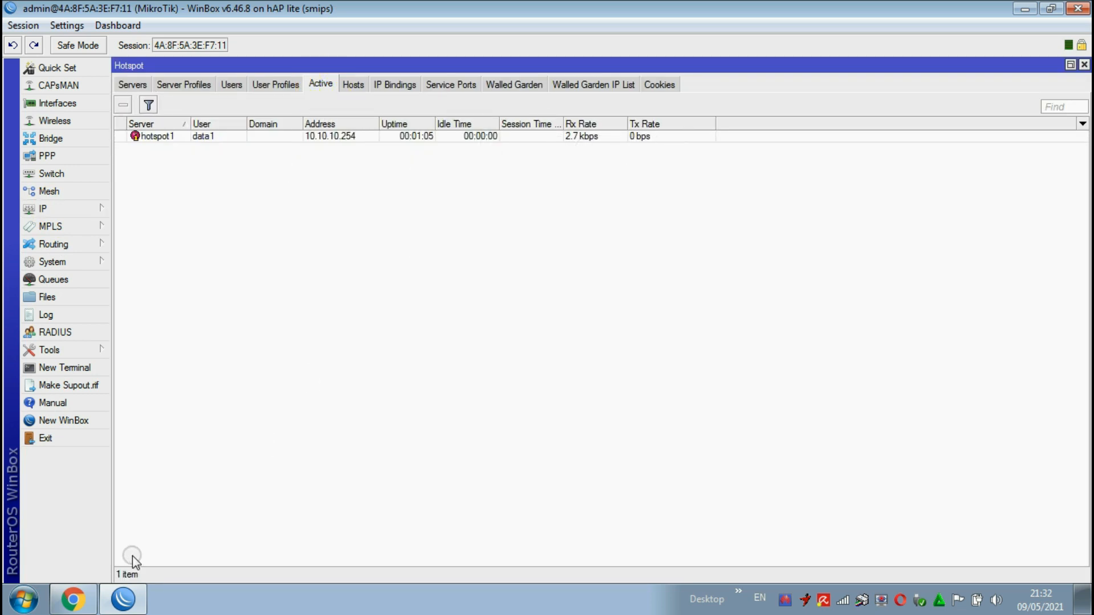
# Step: Switch to Chrome, replace the hotspot status page with Google, and open the YouTube home page to test internet access
pyautogui.click(73, 598)
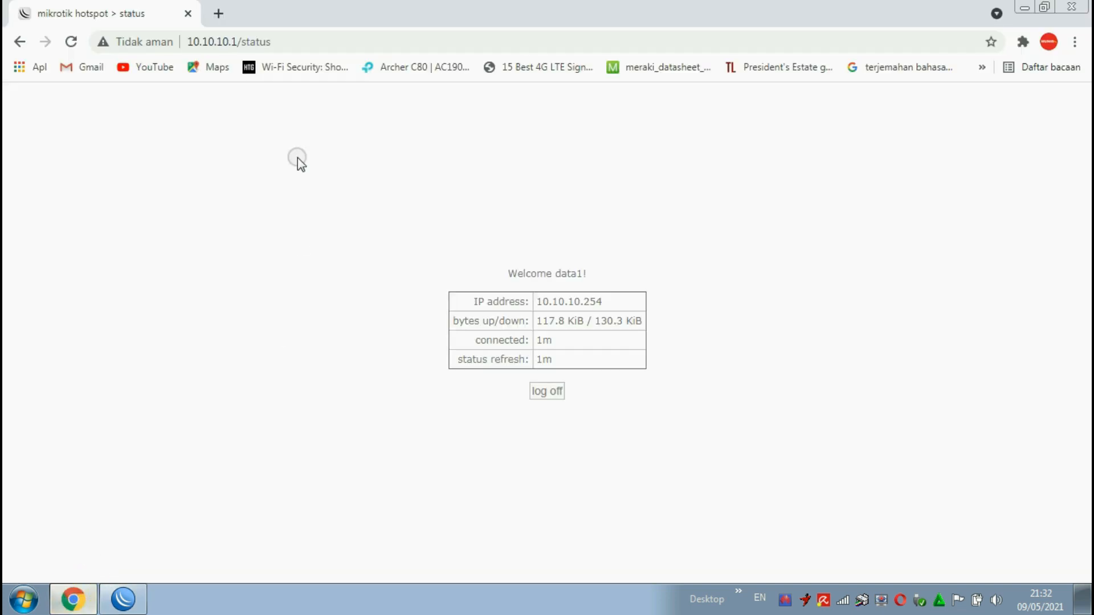
pyautogui.click(218, 13)
pyautogui.click(187, 13)
pyautogui.click(426, 367)
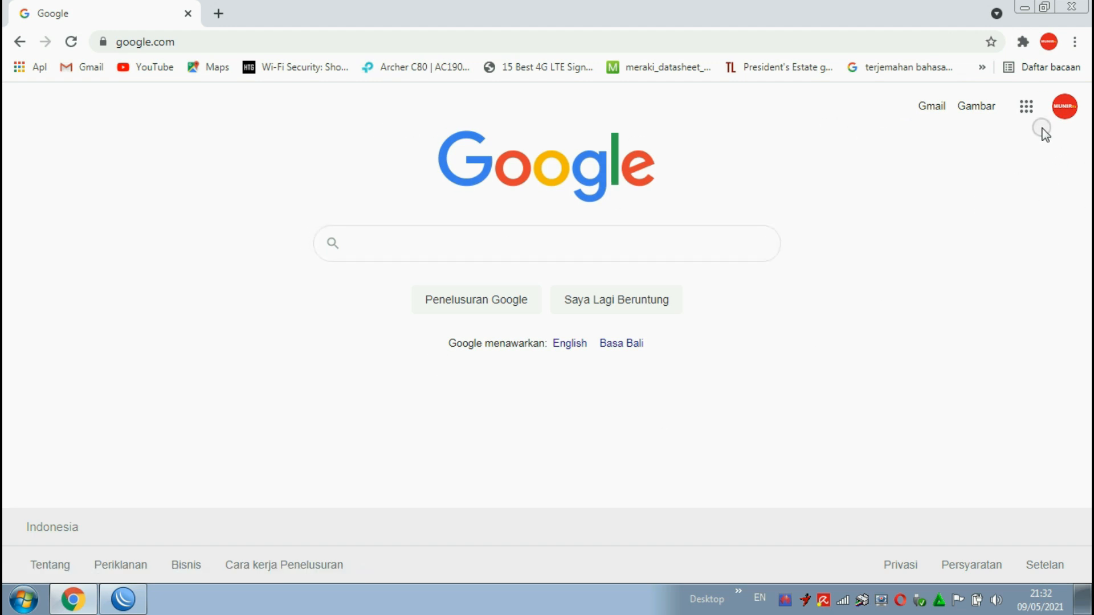
pyautogui.click(1026, 108)
pyautogui.click(880, 325)
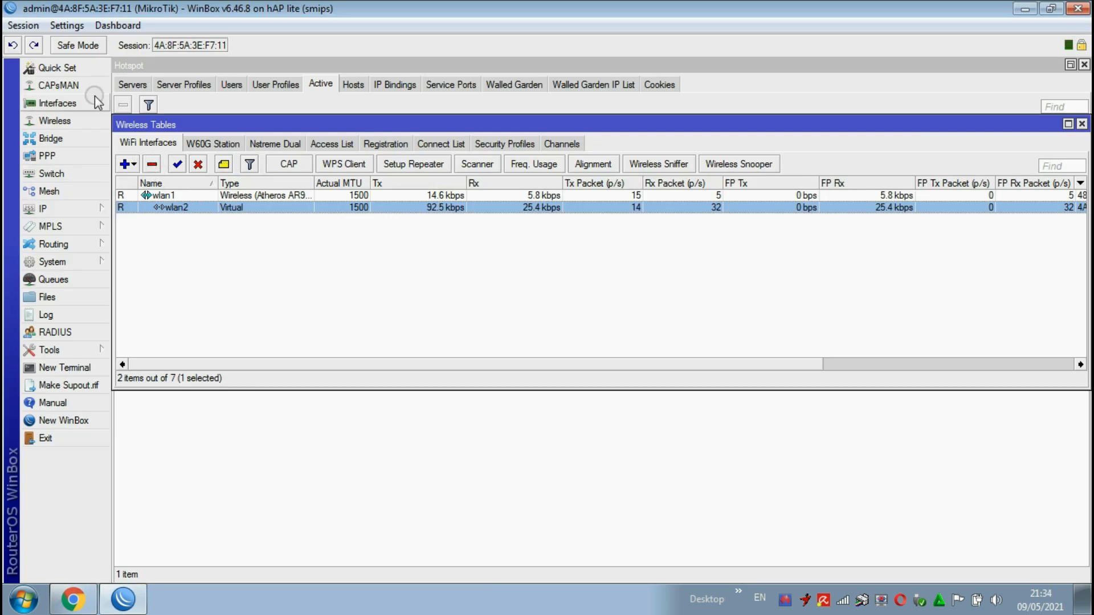
pyautogui.click(74, 103)
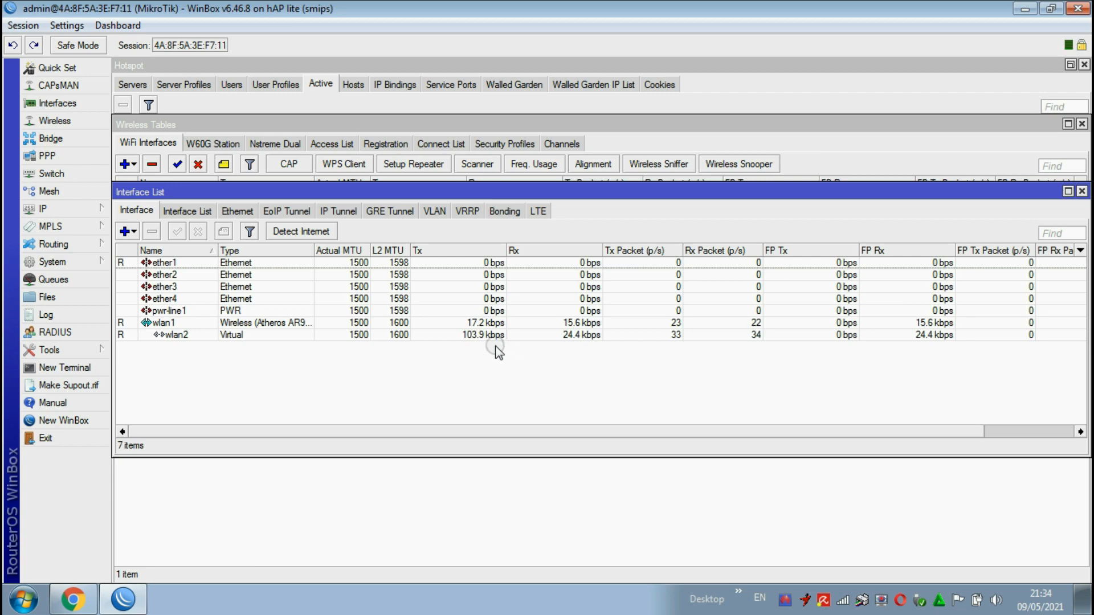
# Step: Return to Chrome, start a speed test on speedtest.net and check the ALGIHP RB941 wireless connection
pyautogui.click(146, 599)
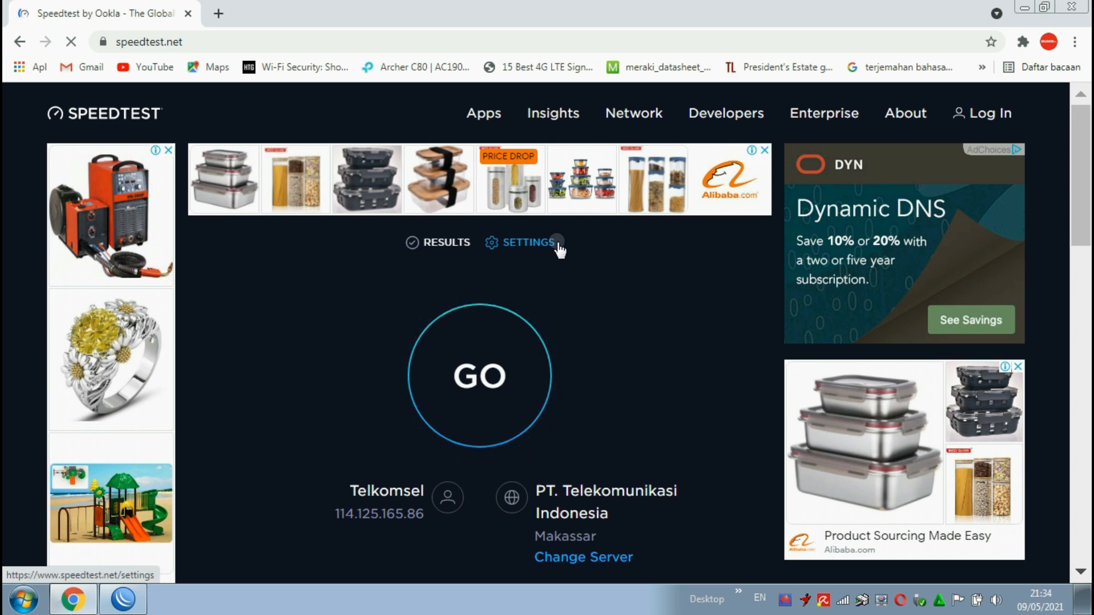
pyautogui.click(514, 379)
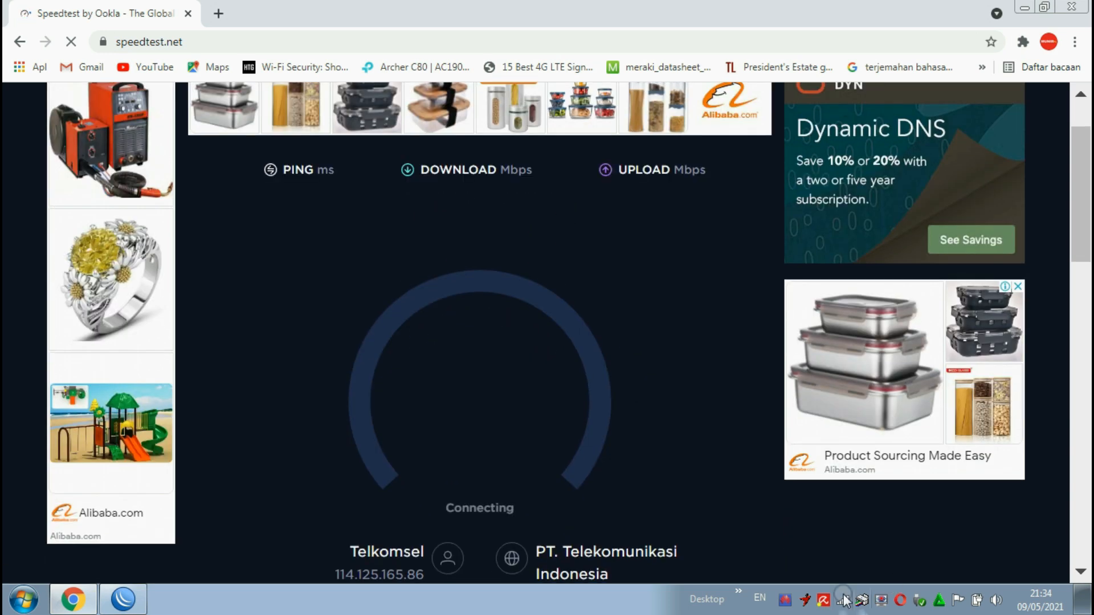
pyautogui.click(843, 599)
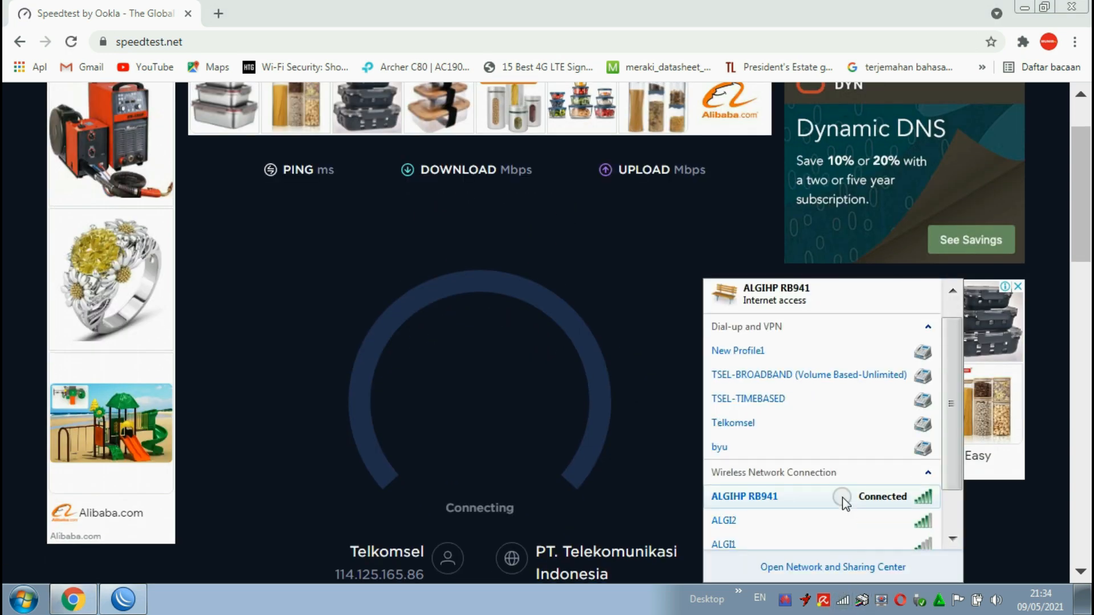
# Step: Check the available wireless networks during the speed test, close the network list, and review the finished speedtest.net results
pyautogui.scroll(-1, 849, 495)
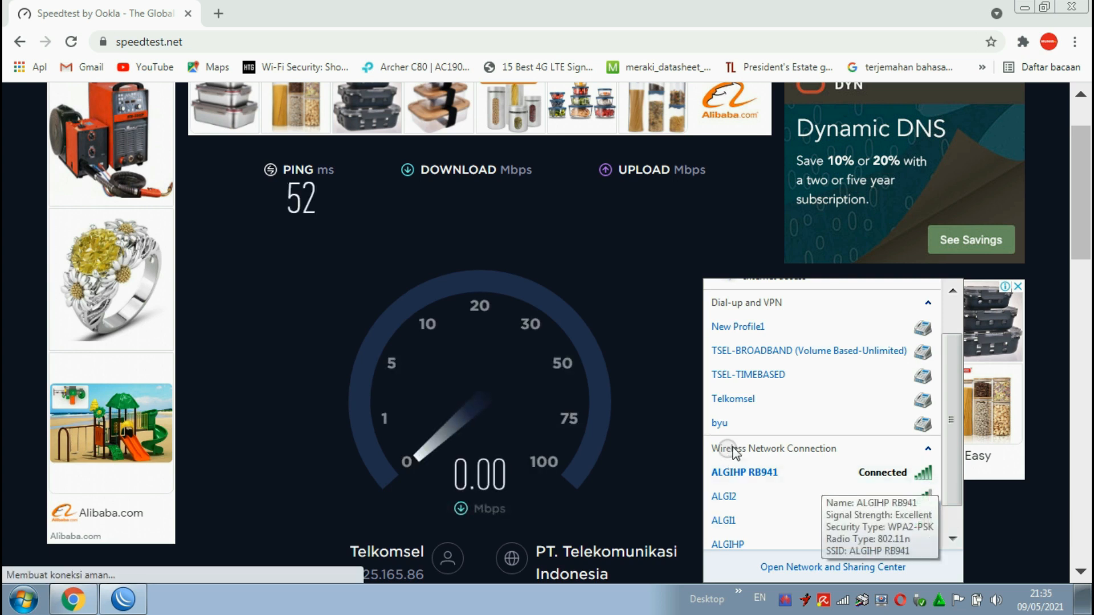
pyautogui.click(845, 608)
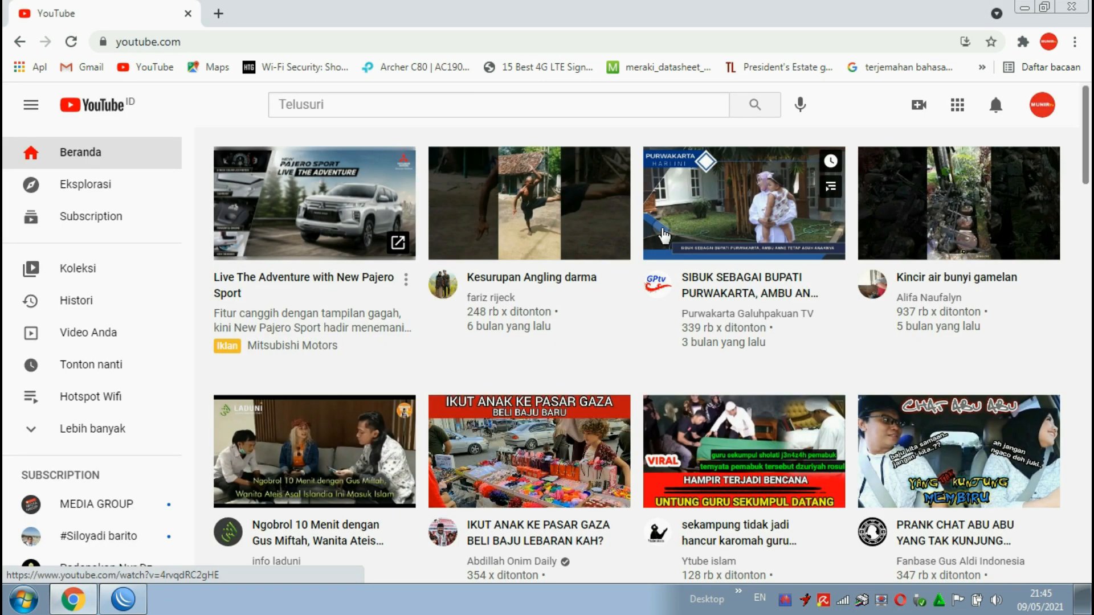
pyautogui.scroll(-3, 661, 231)
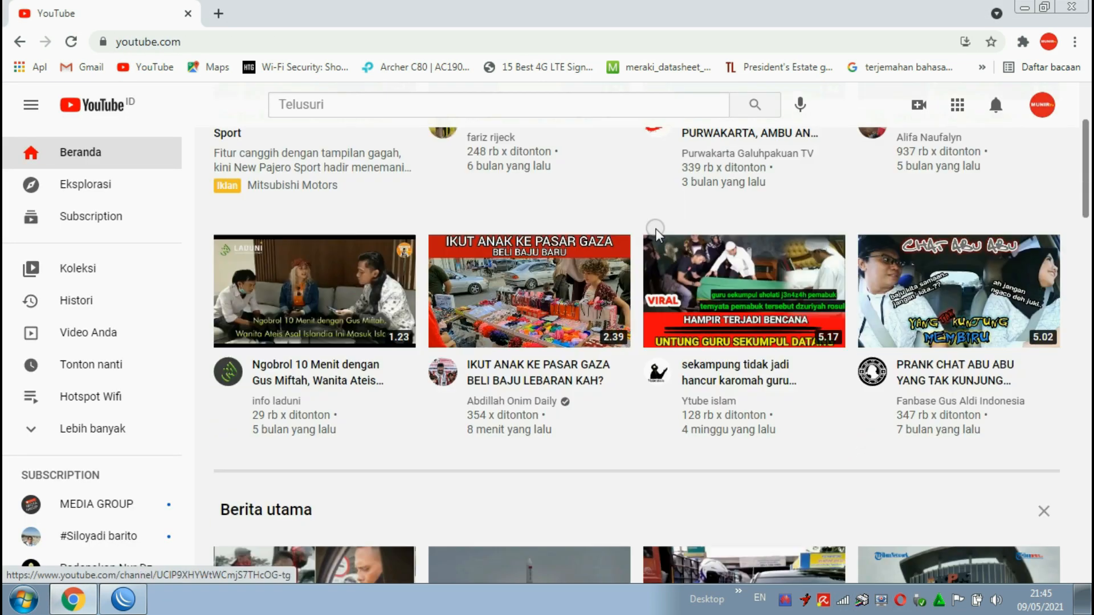
# Step: Test YouTube playback with the video "IKUT ANAK KE PASAR GAZA" and the suggested video "ALASAN TAK PERNAH KELUAR RUMAH SELAMA 40 TAHUN"
pyautogui.click(552, 283)
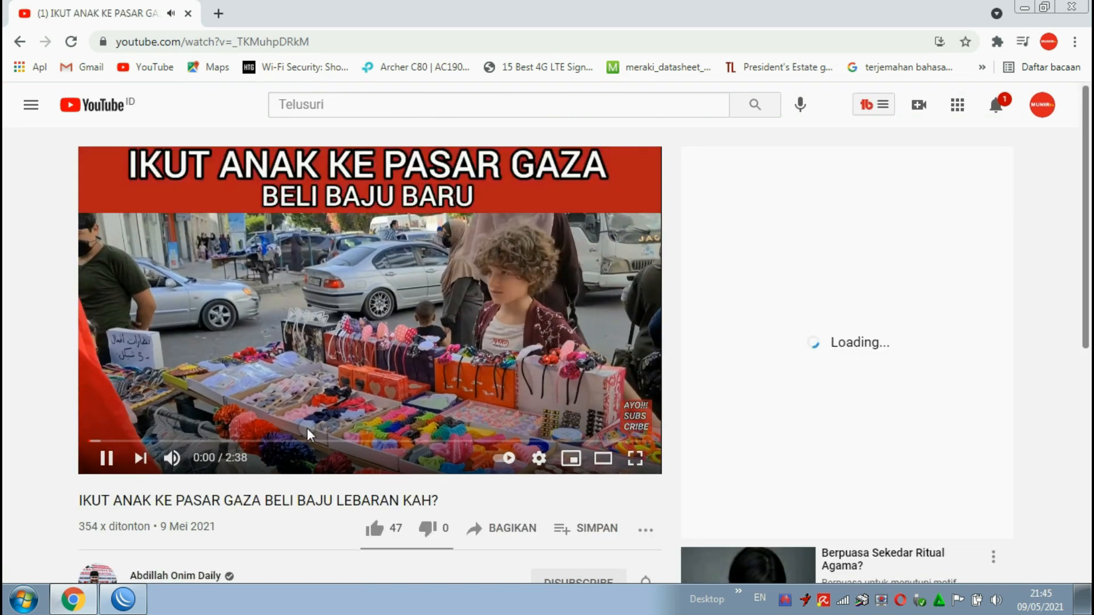
pyautogui.scroll(-5, 504, 433)
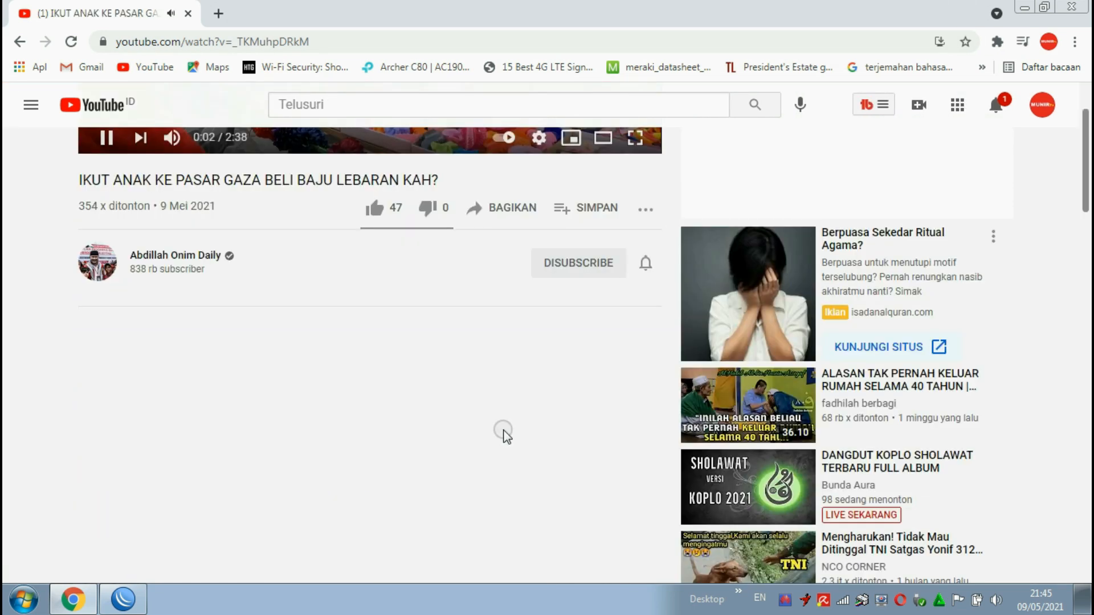
pyautogui.click(860, 393)
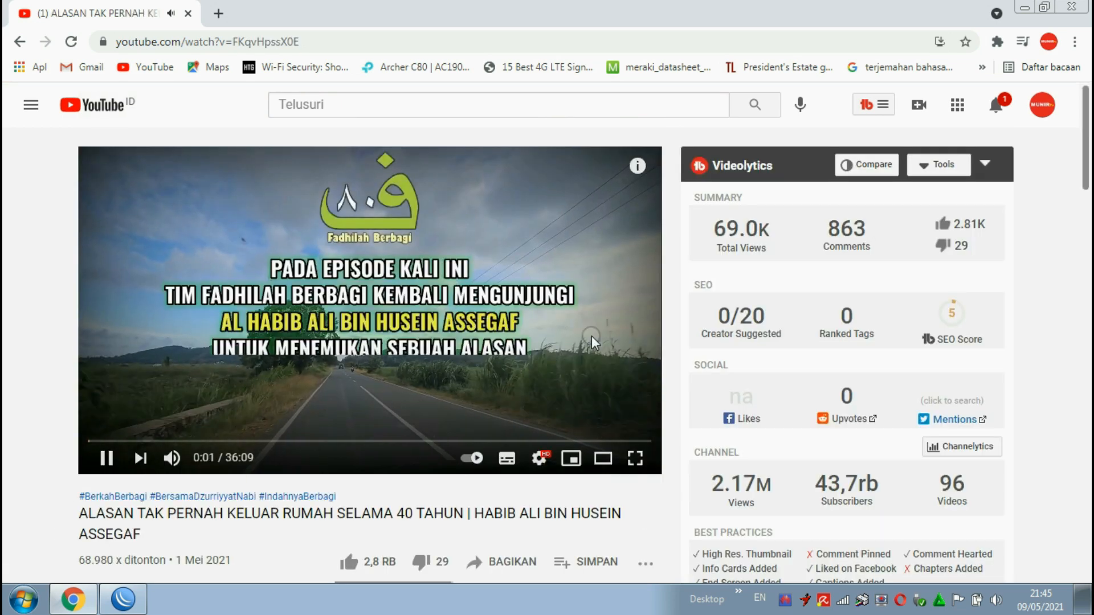
# Step: Play the suggested video "PRANK SHOLAWAT SULTAN !! CEWE NGAPAK BIKIN SULTAN KEBINGUNGAN" to continue testing the connection
pyautogui.scroll(-5, 595, 342)
pyautogui.scroll(-3, 796, 393)
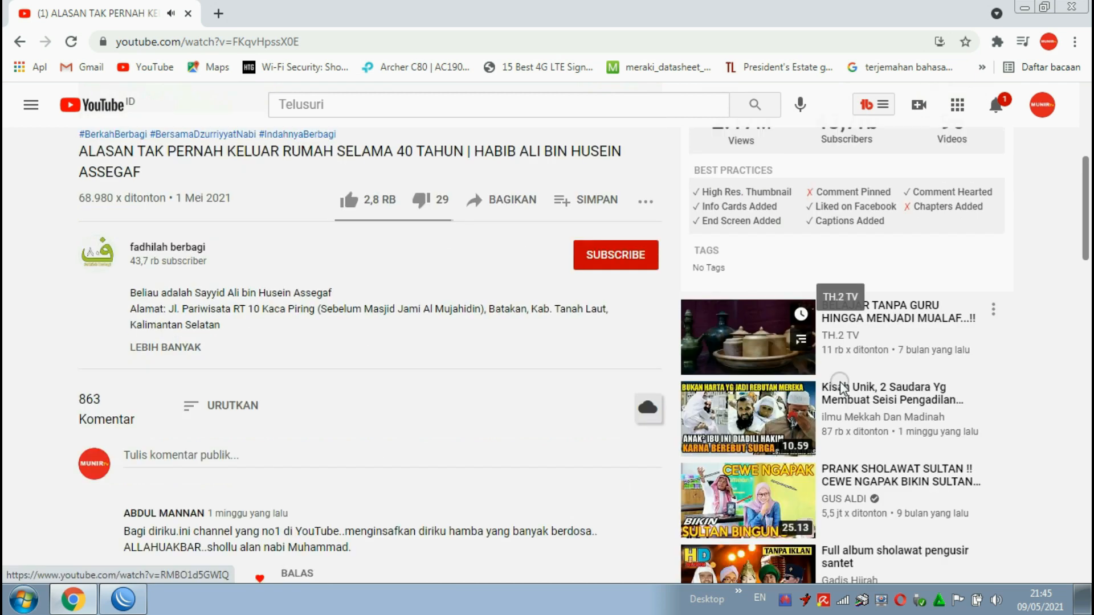
pyautogui.click(843, 363)
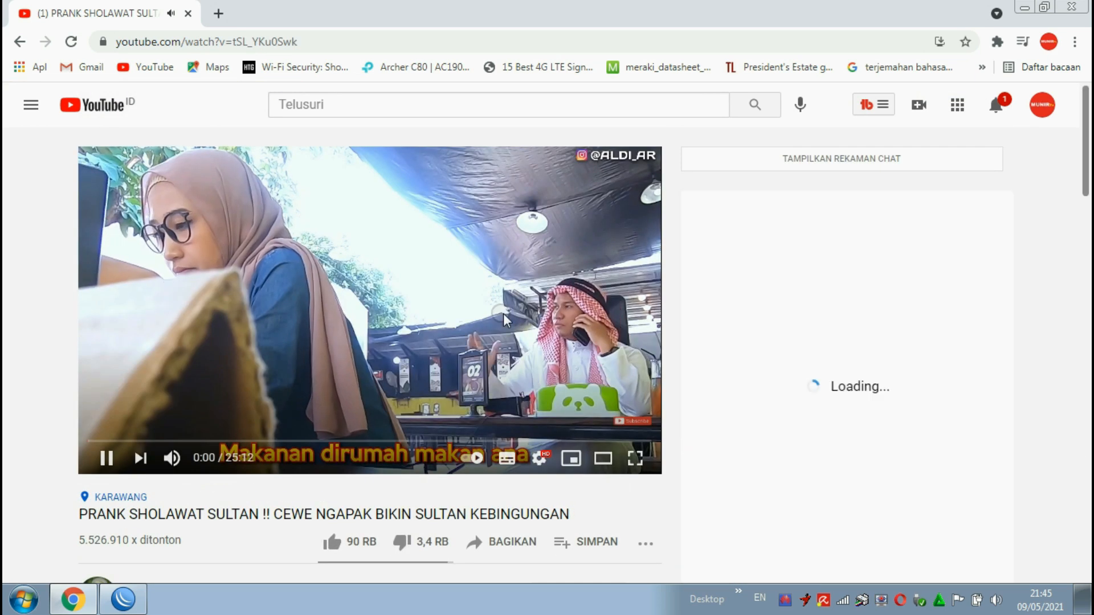
# Step: Browse the current video's page and play the suggested video "PRANK SHOLAWAT SULTAN BARAT !! PESEN STEAK ONTA GARUT"
pyautogui.scroll(-4, 825, 327)
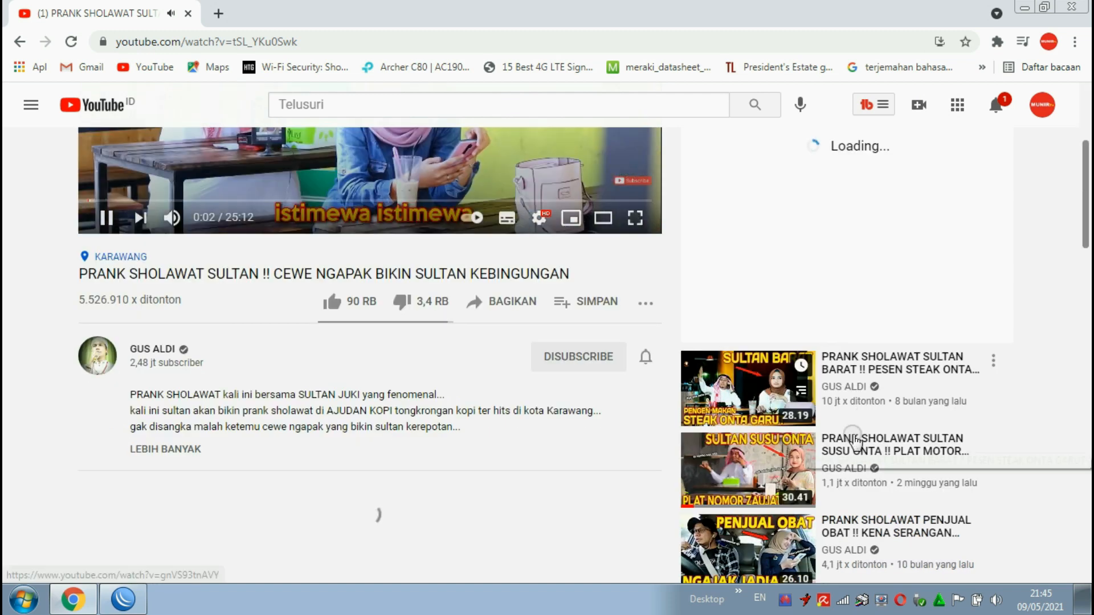
pyautogui.scroll(4, 542, 336)
pyautogui.scroll(-5, 535, 331)
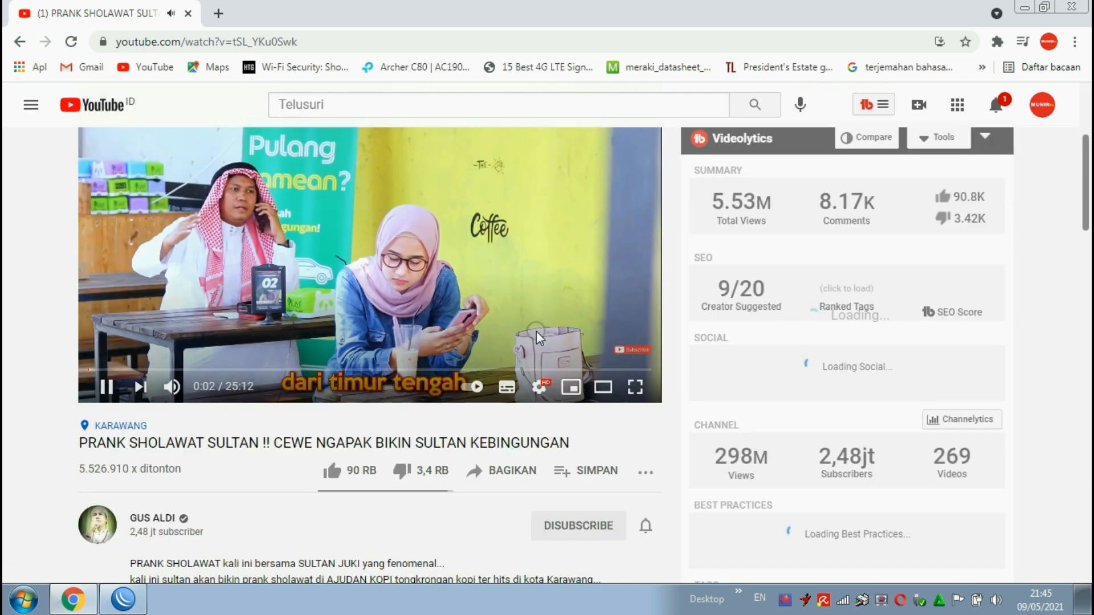
pyautogui.scroll(-1, 843, 354)
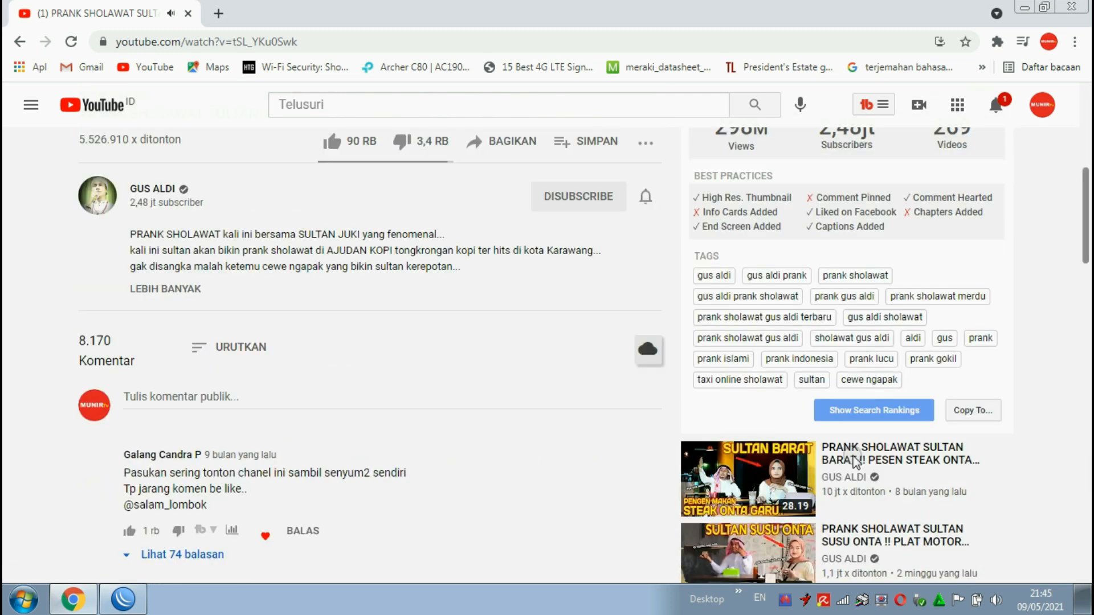
pyautogui.click(848, 464)
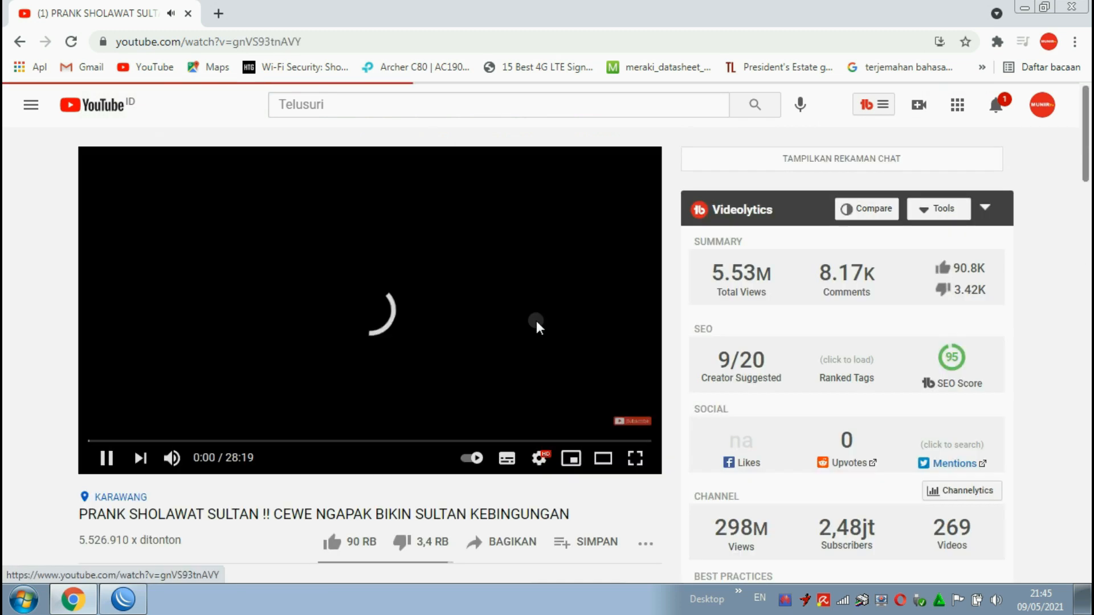
# Step: Test streaming with two more suggested videos, "DETIK DETIK GUS ALDI BAPER SAMA PENUMPANG" and "Pak Sukirman Dituduh Jadi Babi Ngepet"
pyautogui.scroll(-3, 818, 347)
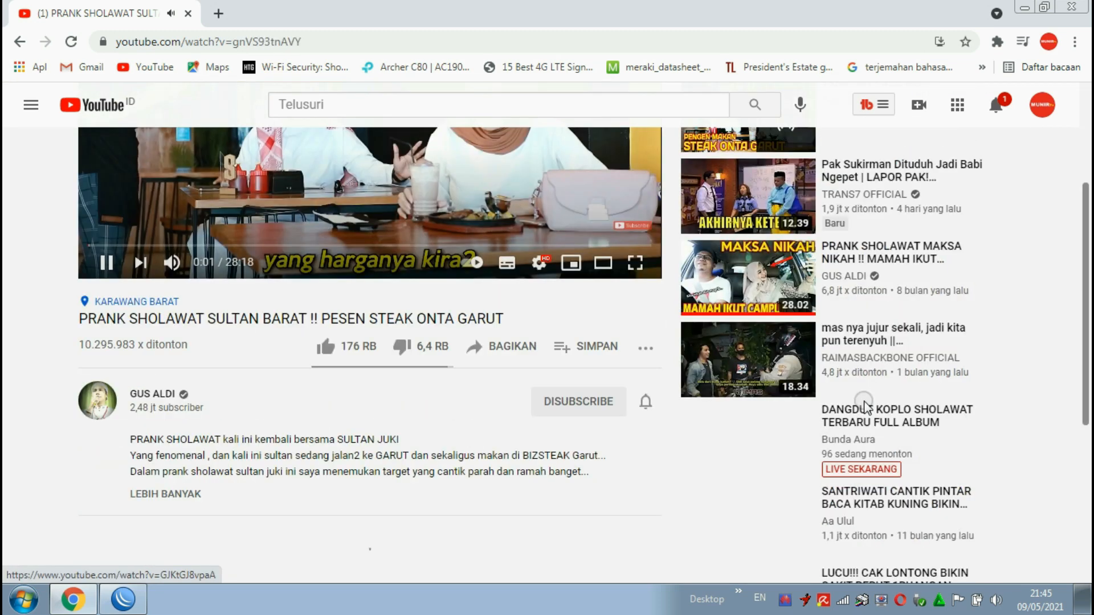
pyautogui.click(754, 400)
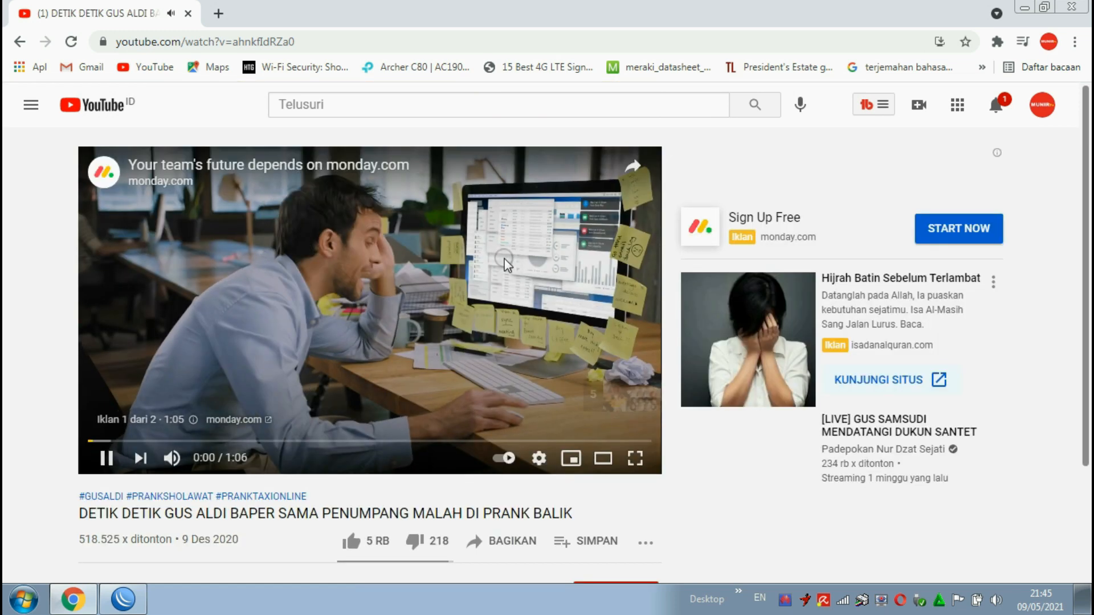
pyautogui.scroll(-8, 504, 258)
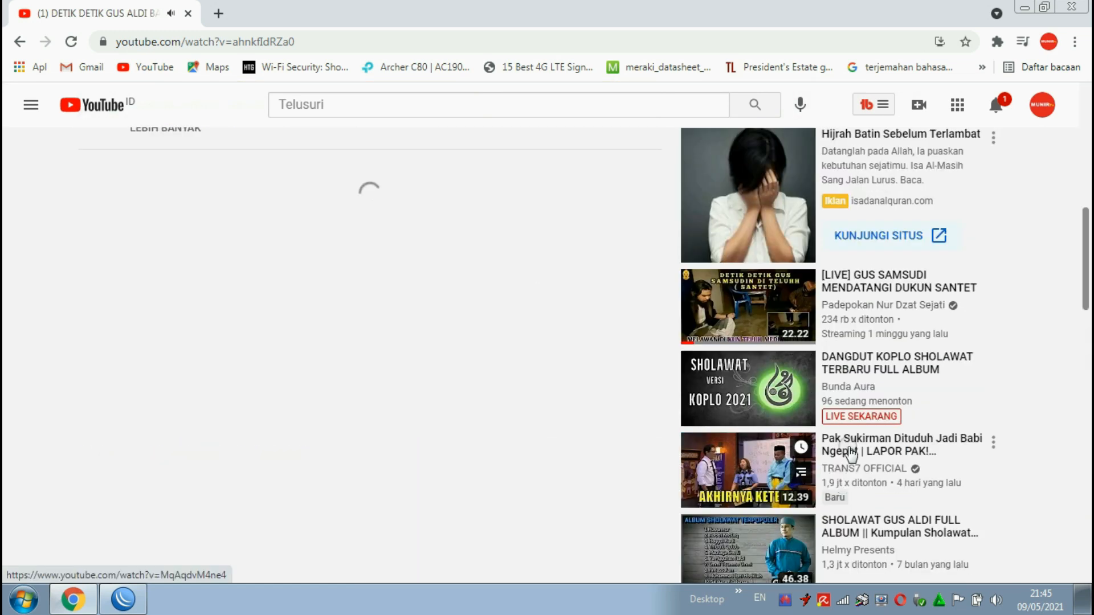
pyautogui.click(848, 455)
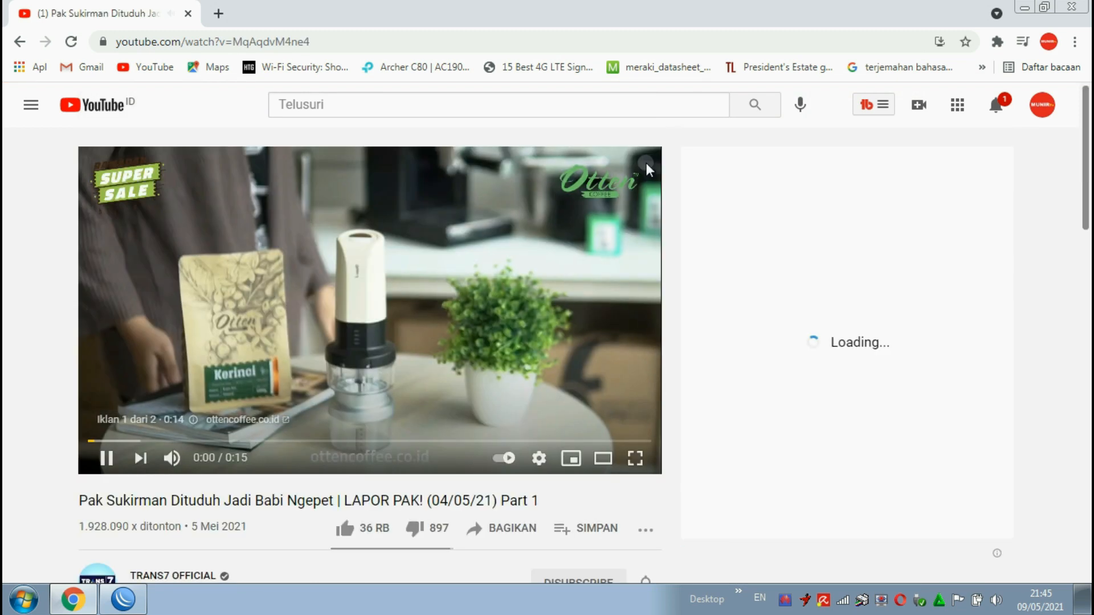